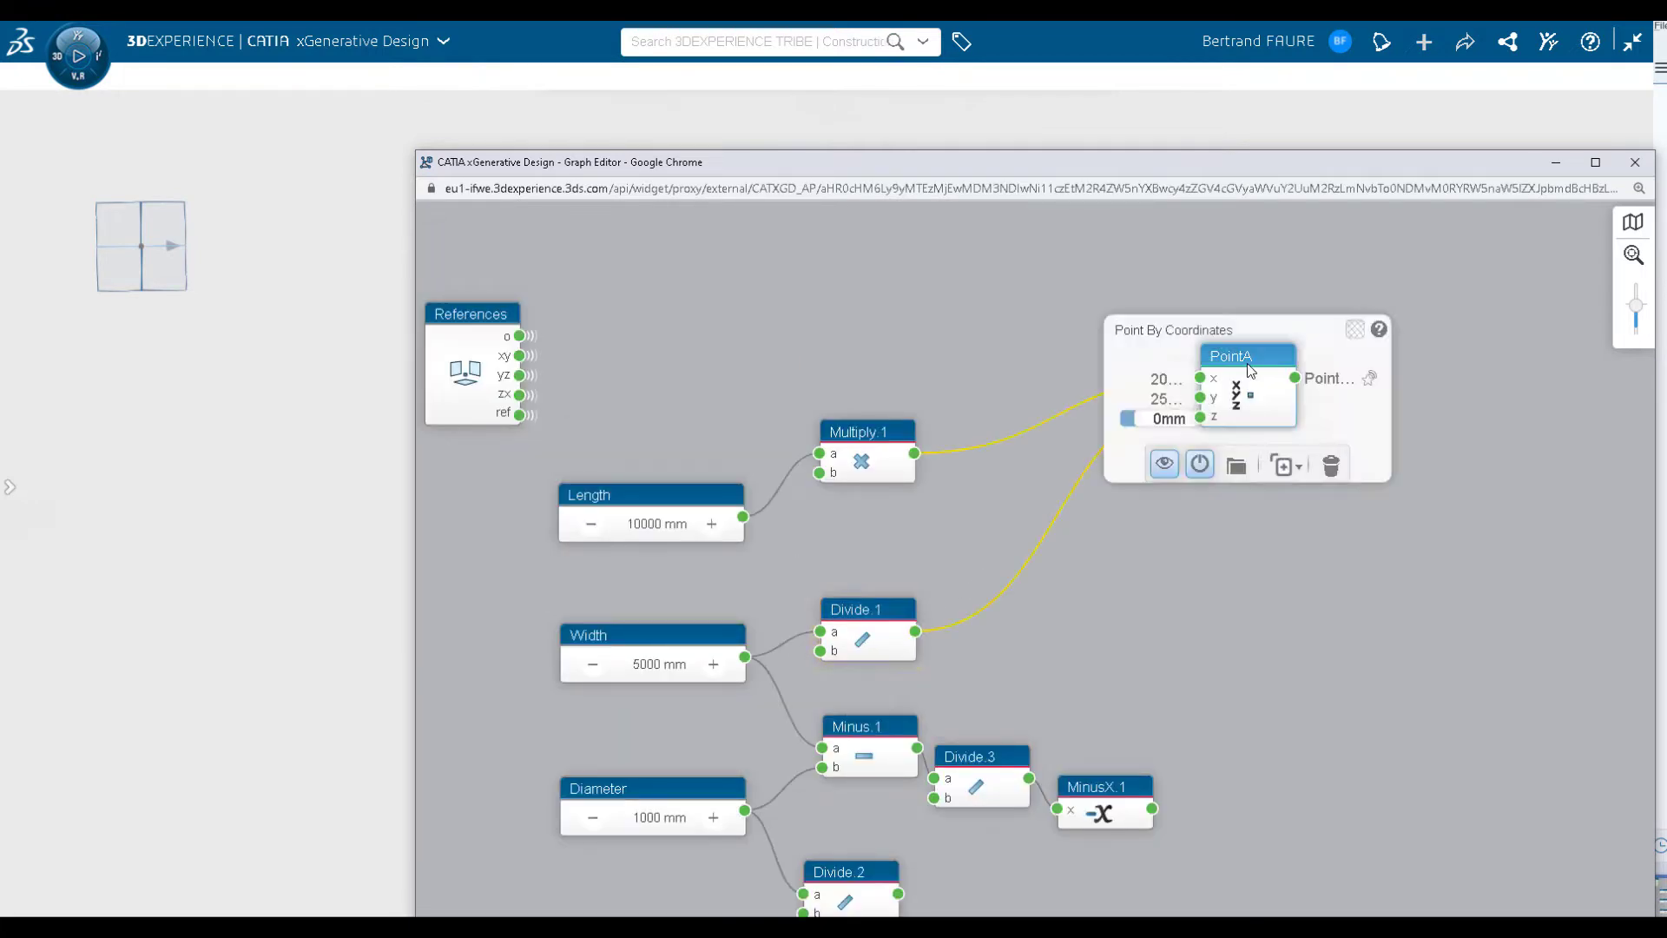
Duplicate PointA as PointB, PointC and PointD, wired to Length and MinusX.1.
click(1270, 473)
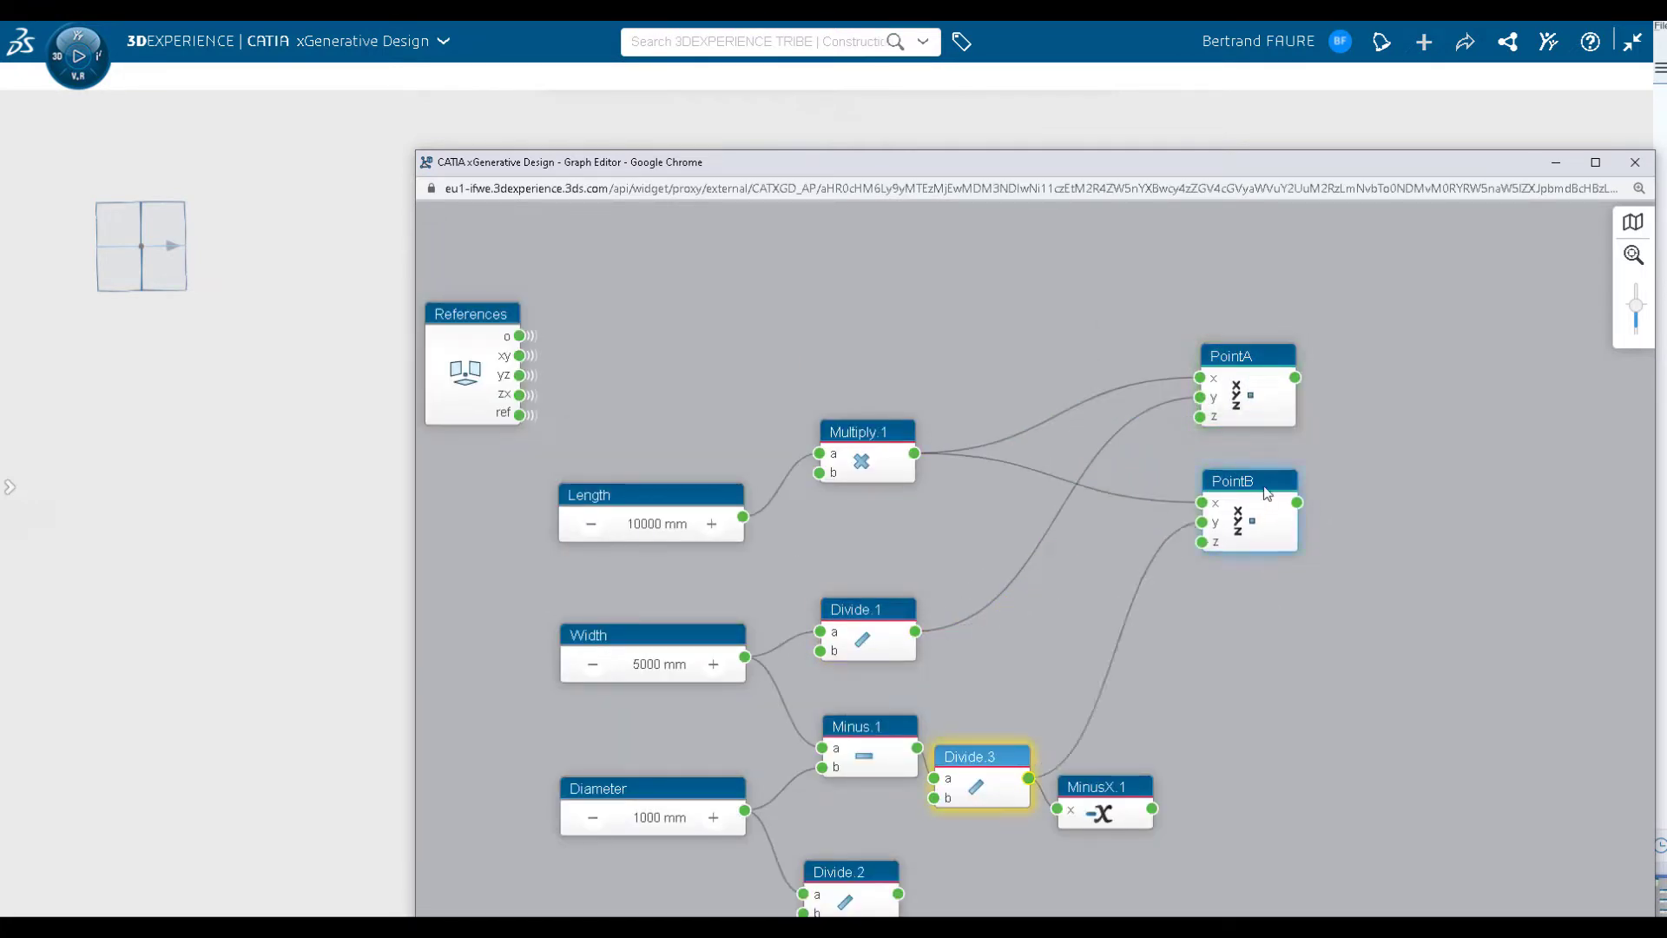
click(1282, 594)
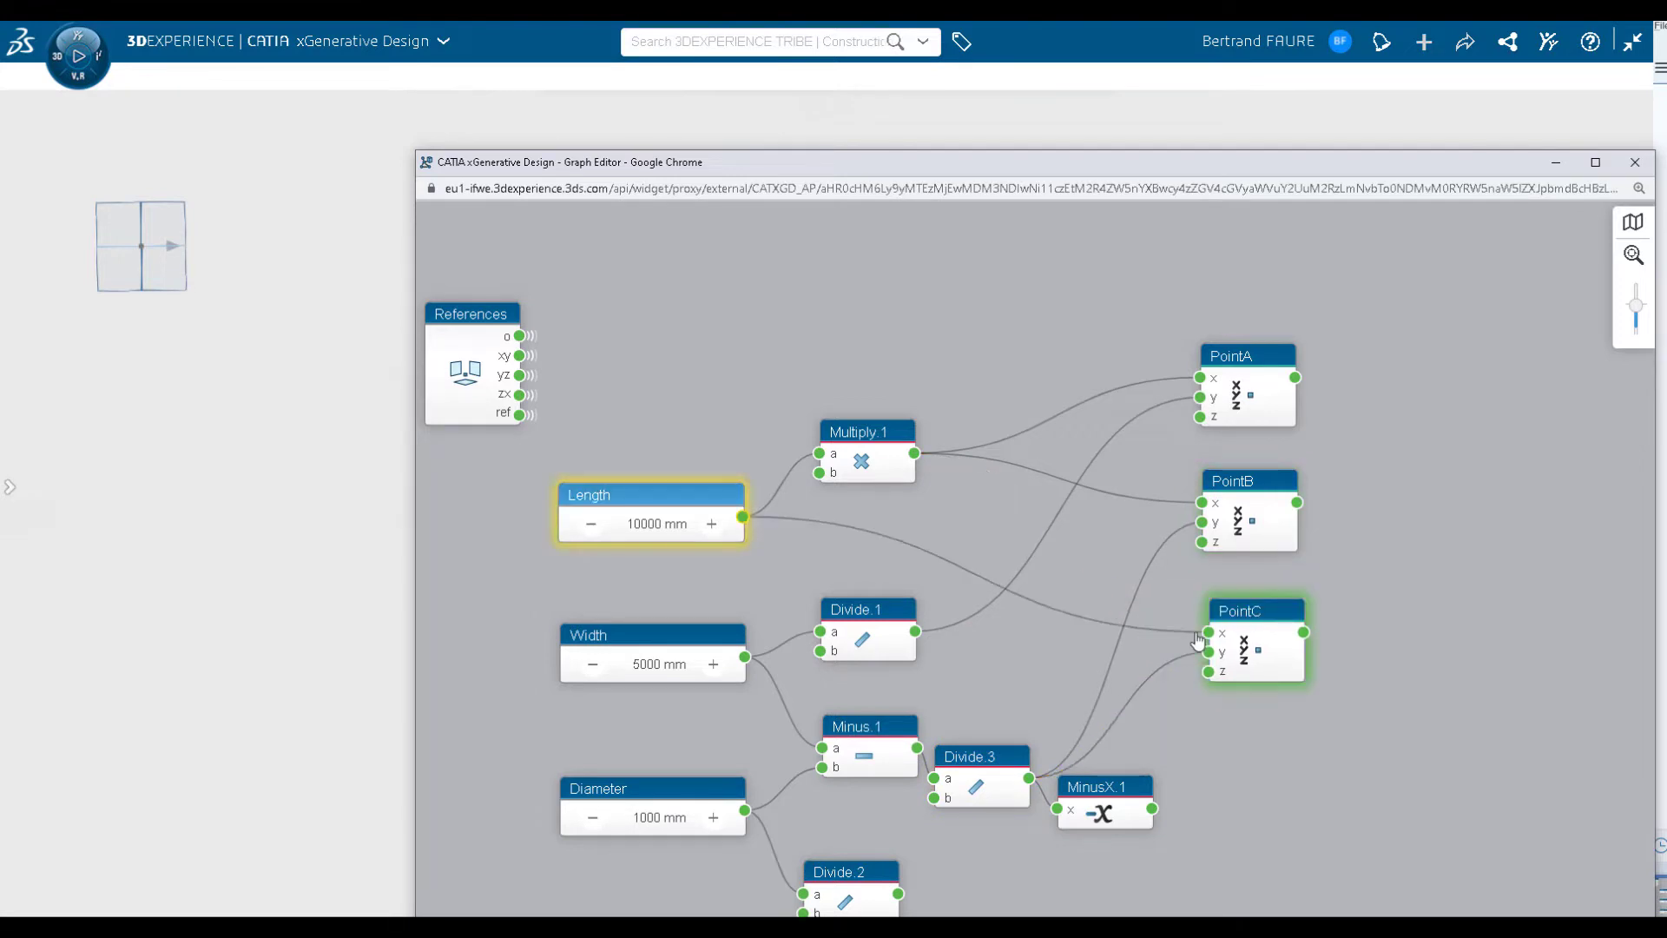
scroll(1199, 641, down, 2)
scroll(1198, 587, down, 3)
click(1297, 564)
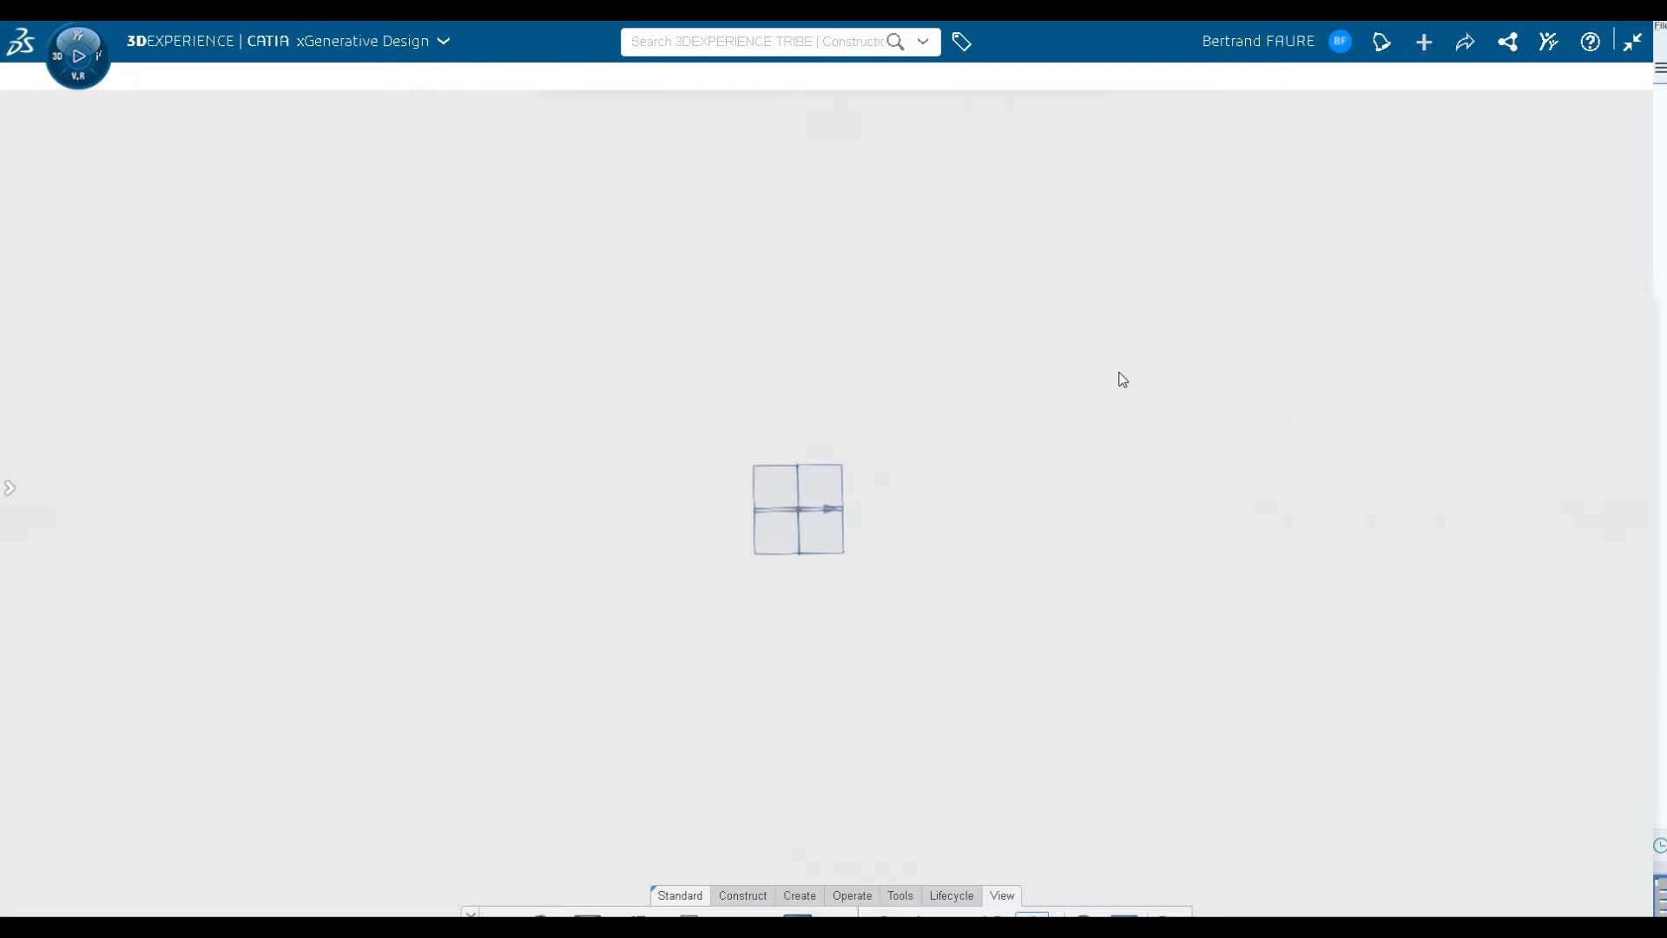
Build the corridor from Symmetry.1, Rectangle.1, a hidden Fill.1 and Translate nodes.
middle_drag(1196, 720, 682, 264)
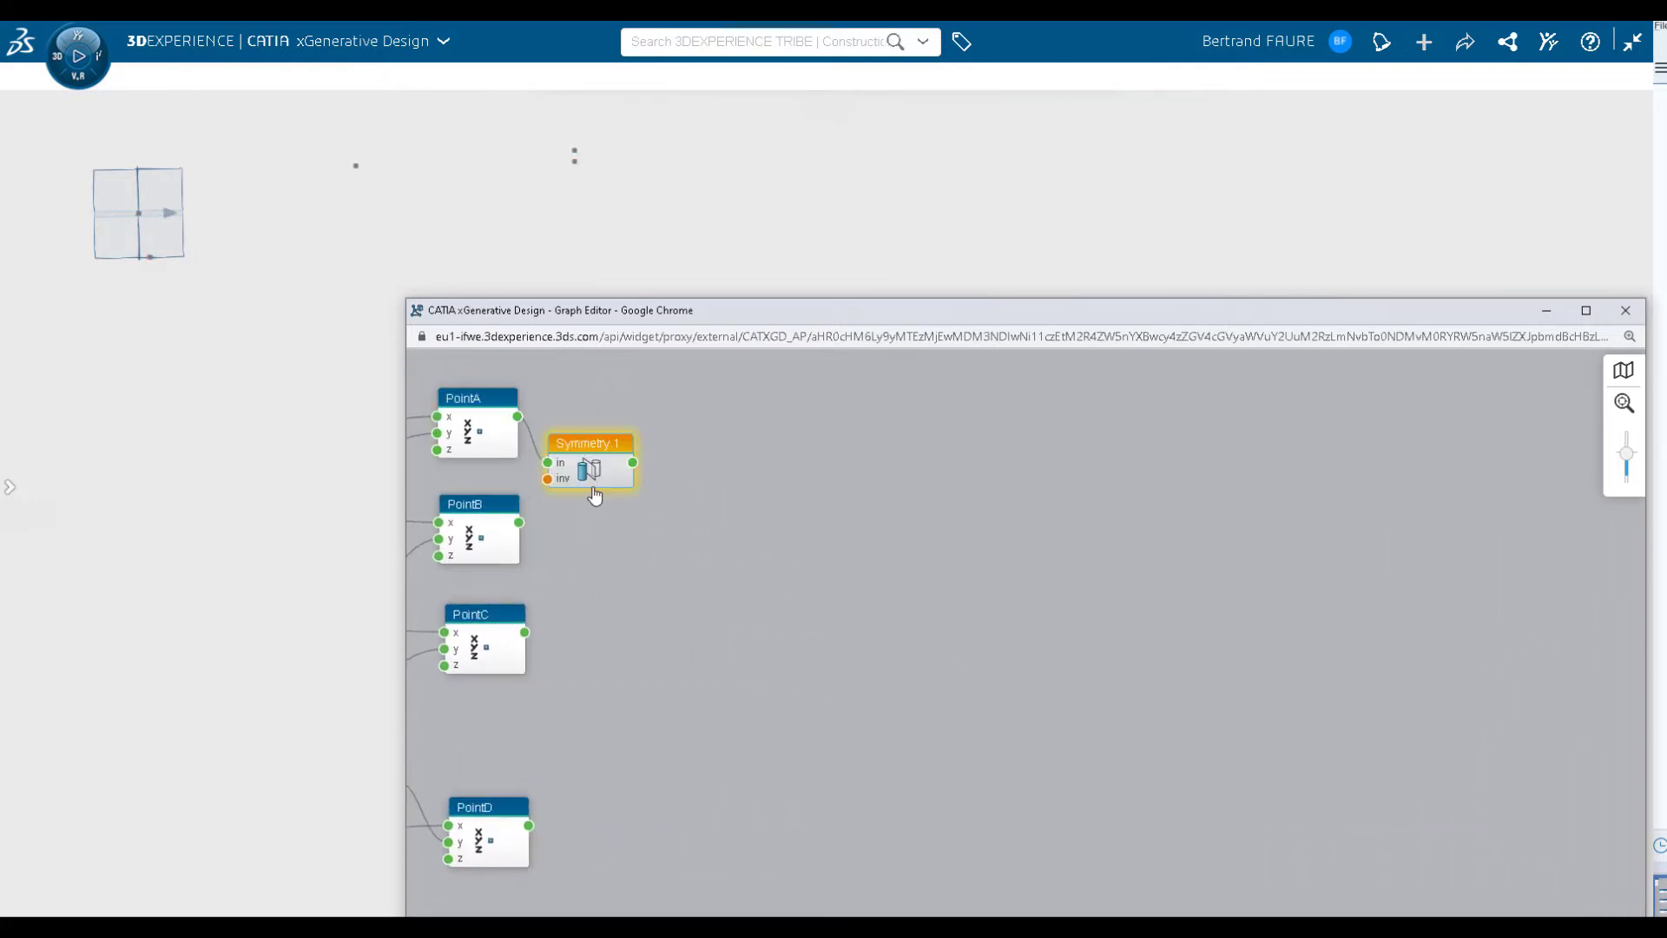
click(505, 508)
click(436, 563)
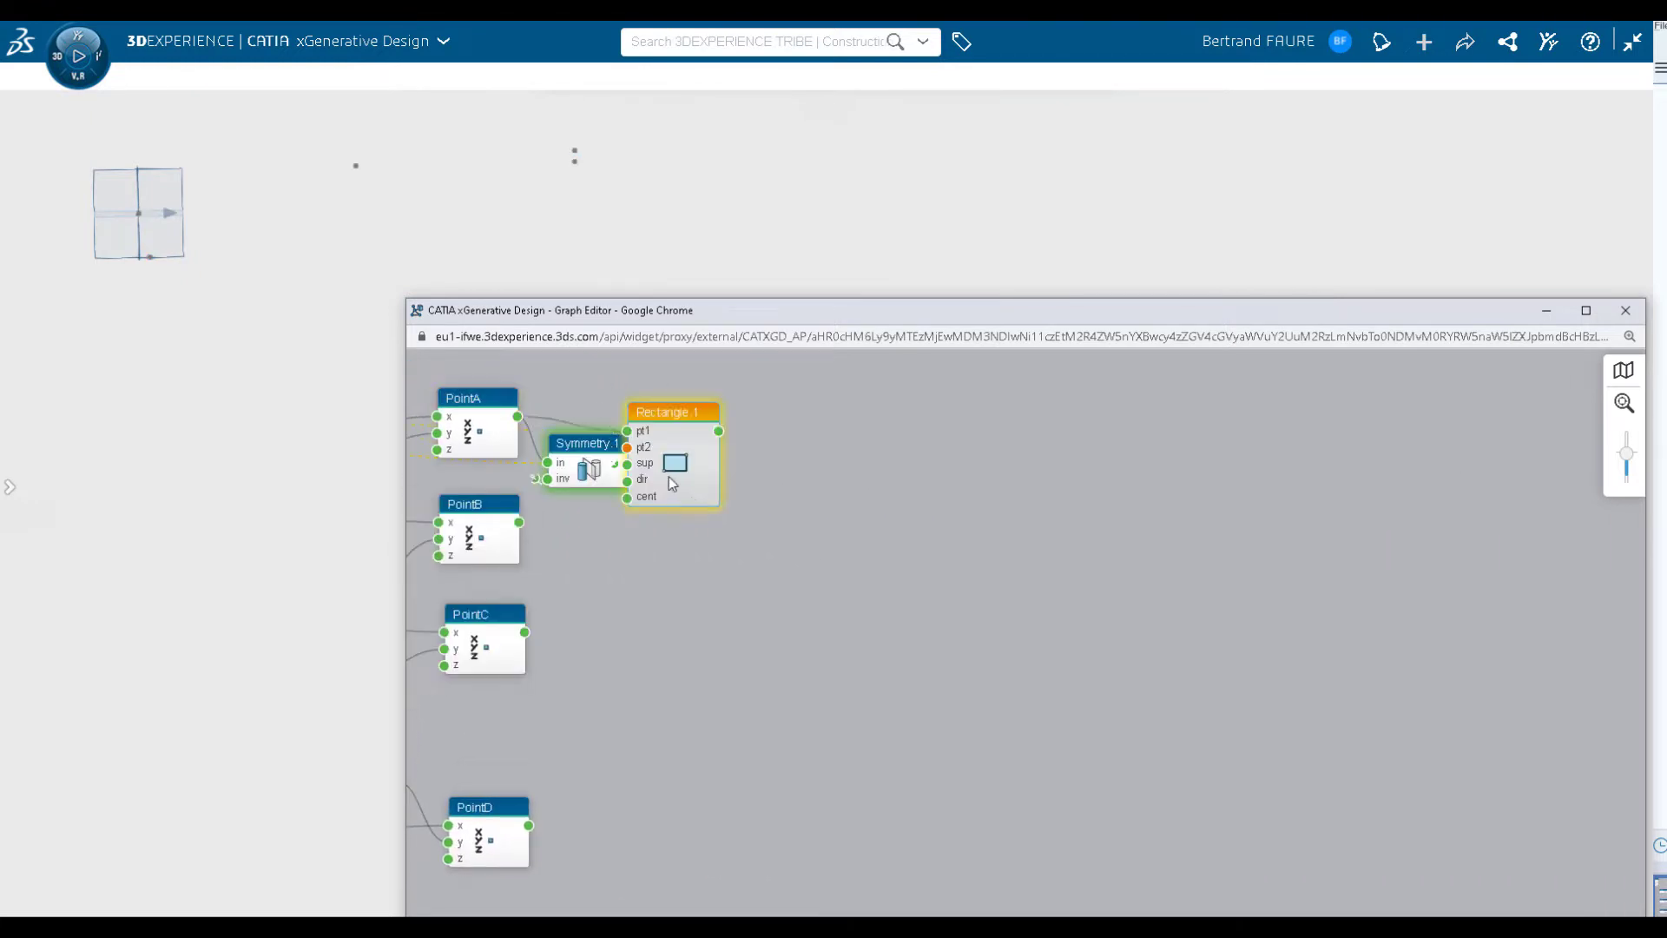
mouse_move(662, 445)
mouse_down()
mouse_move(686, 427)
mouse_move(871, 439)
mouse_move(1035, 402)
mouse_up()
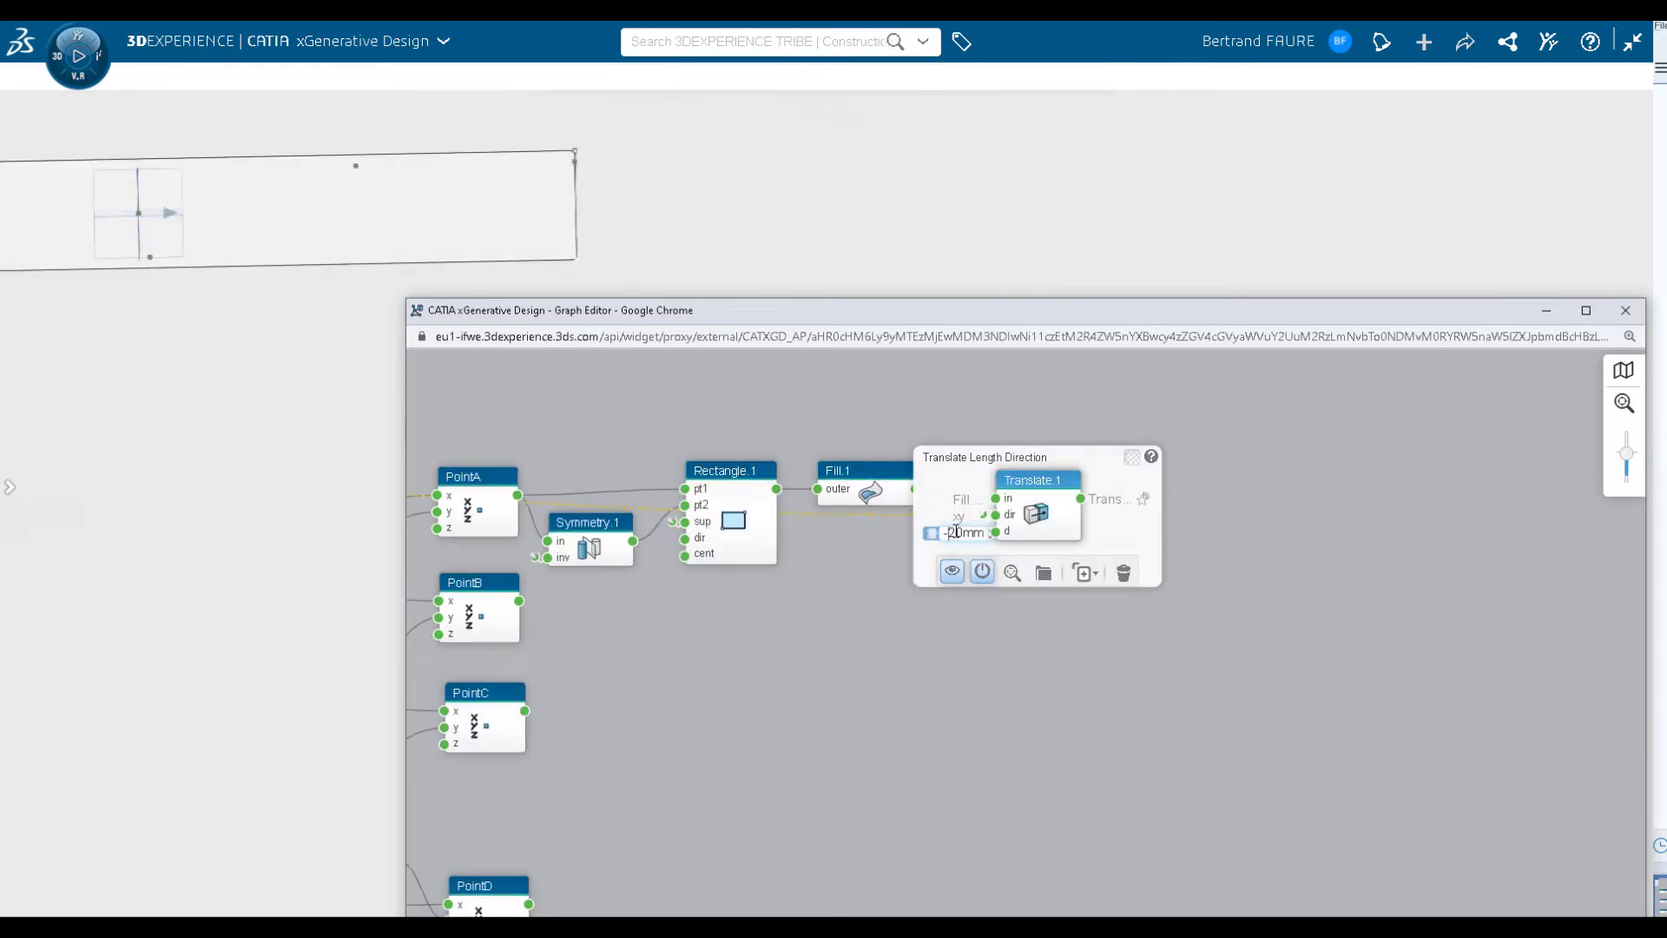
click(777, 640)
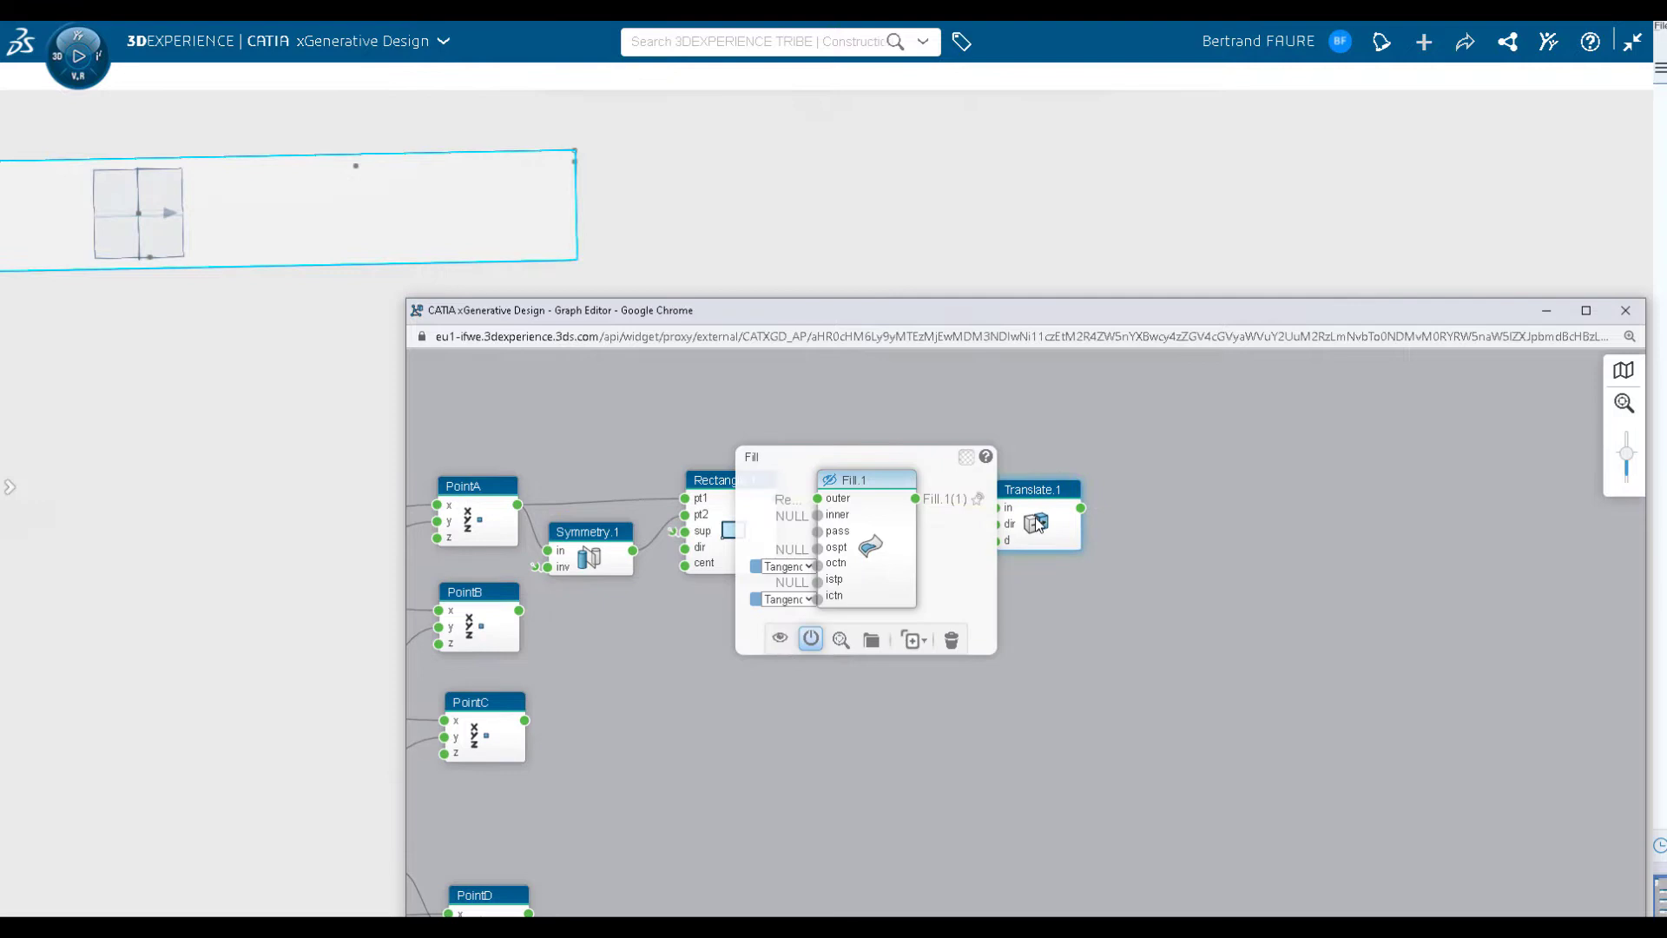
click(663, 590)
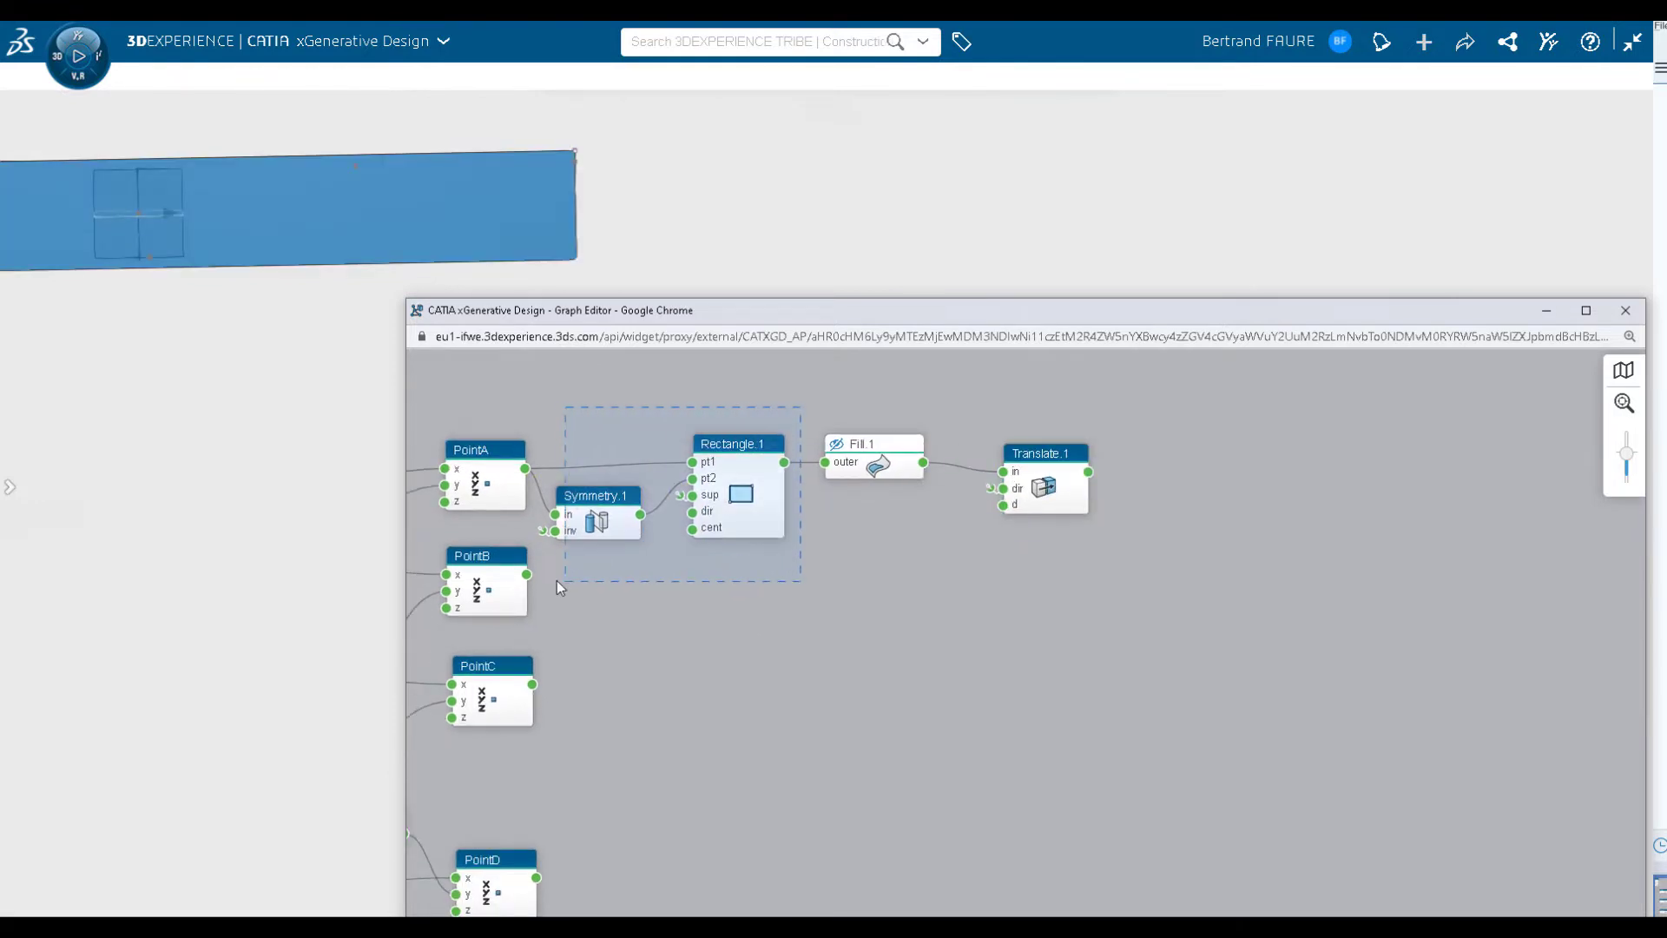
Duplicate Symmetry.1 and Rectangle.1, naming the copied rectangle OffsetedCorridor.
key(ctrl+c)
key(ctrl+v)
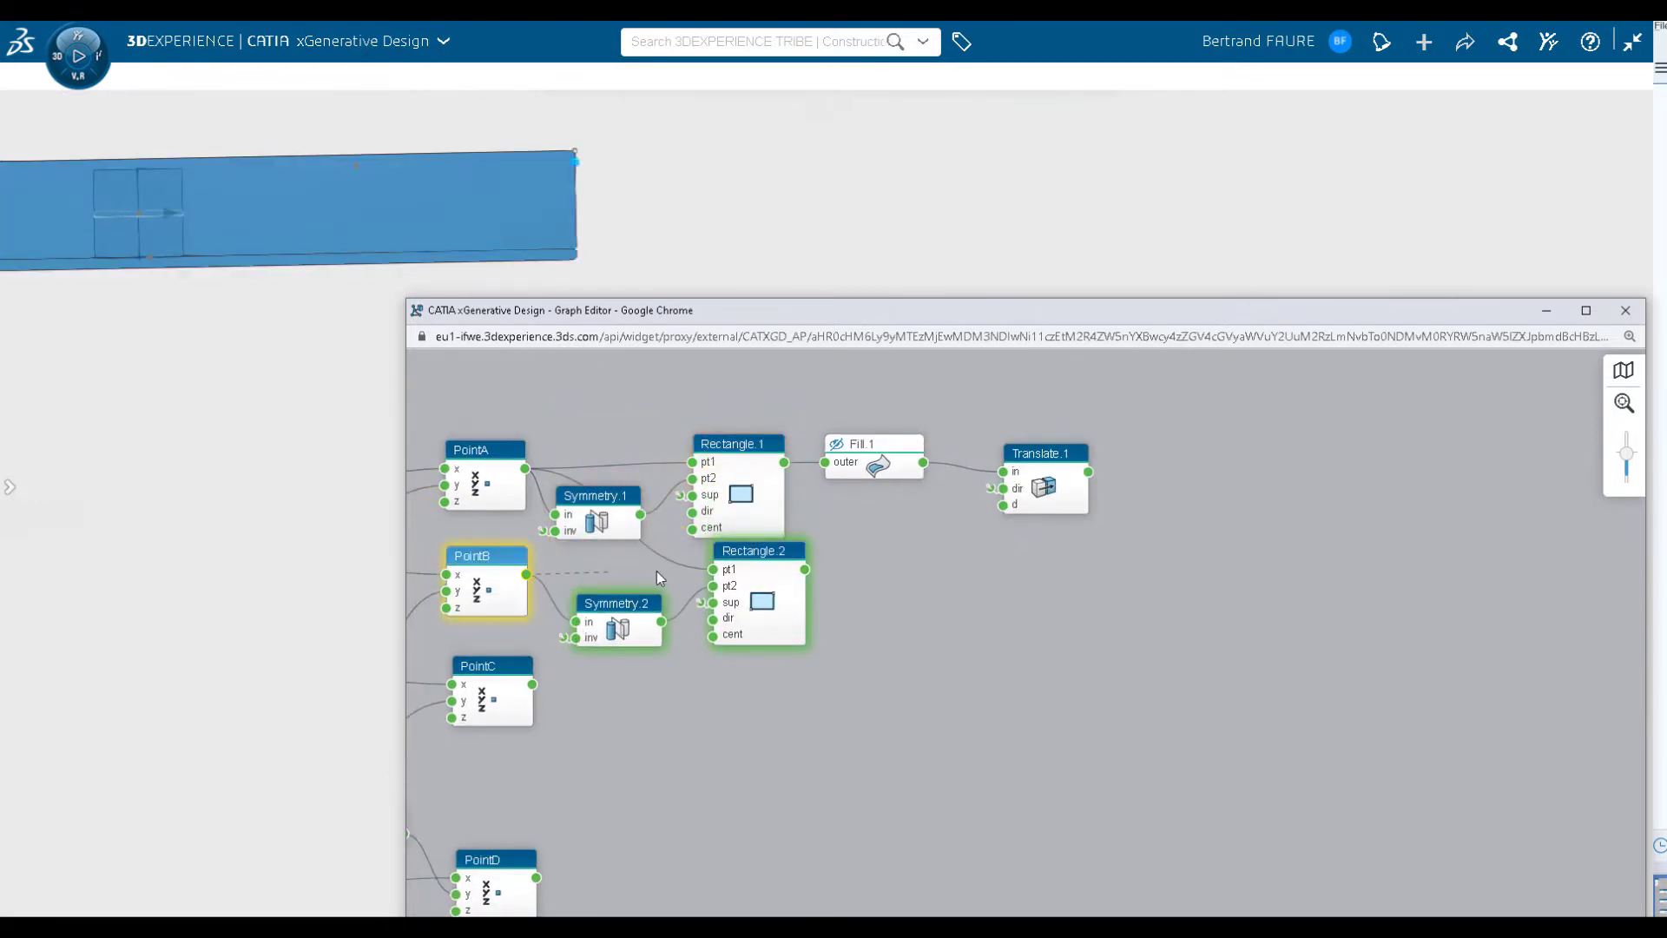
drag(709, 580, 1497, 574)
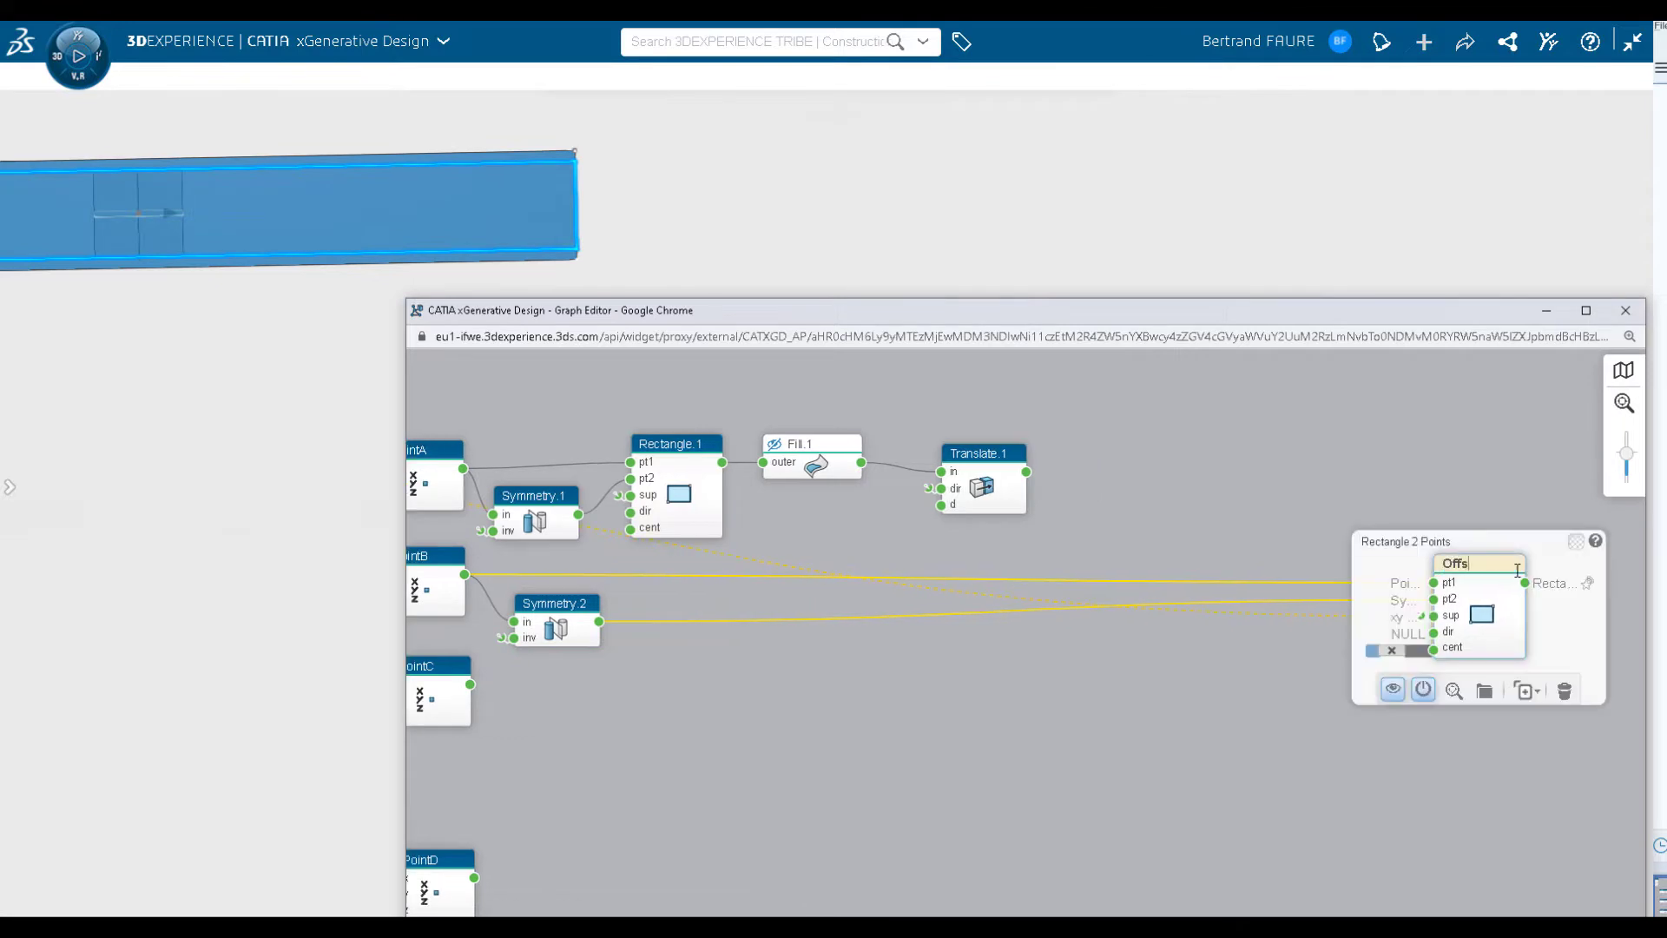
click(1027, 704)
Add Rectangle.3 spanning PointC to PointD, followed by Symmetry.3.
key(ctrl+v)
drag(508, 632, 573, 712)
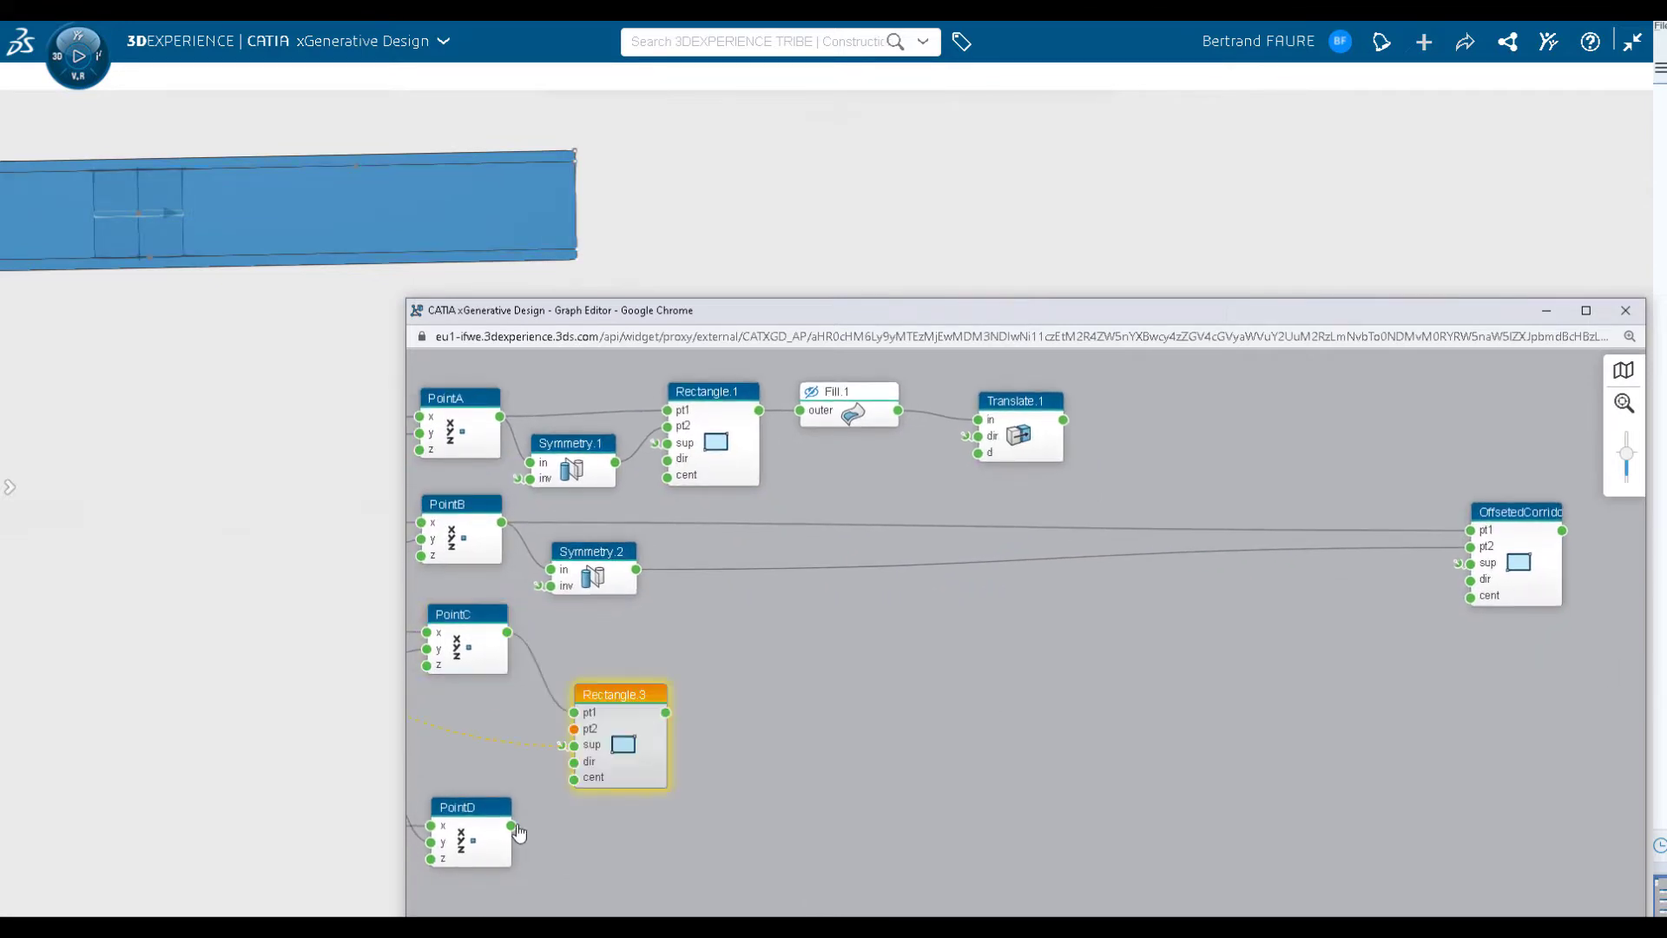
mouse_move(511, 825)
mouse_down()
mouse_move(573, 730)
mouse_move(703, 739)
mouse_up()
key(ctrl+v)
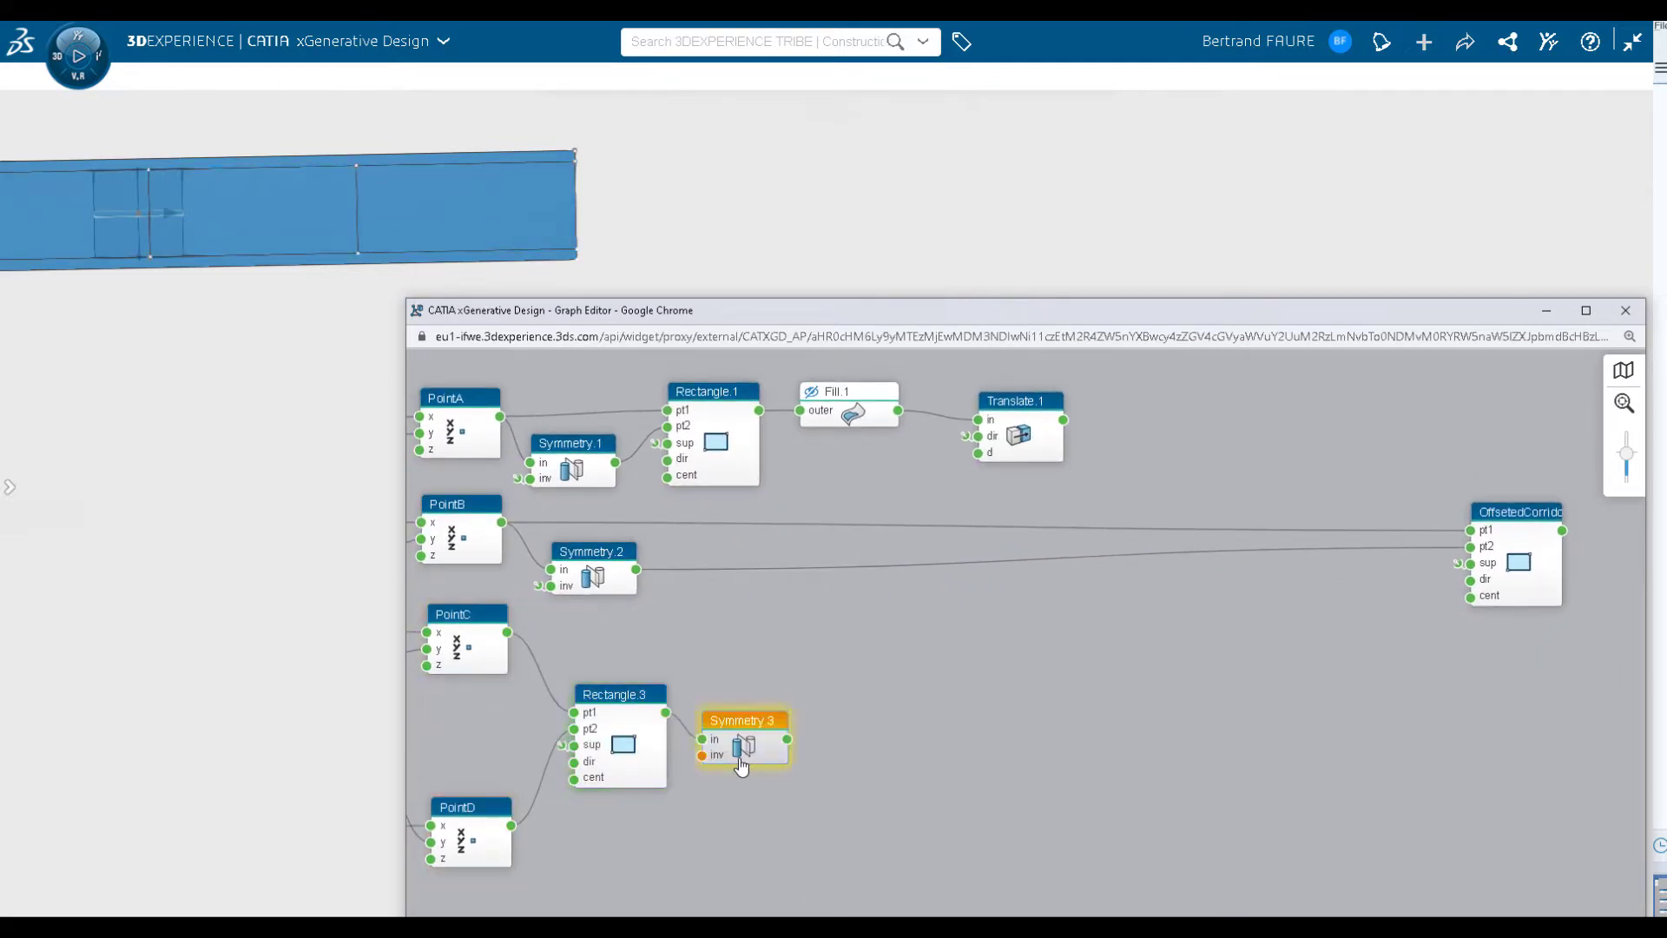
click(702, 757)
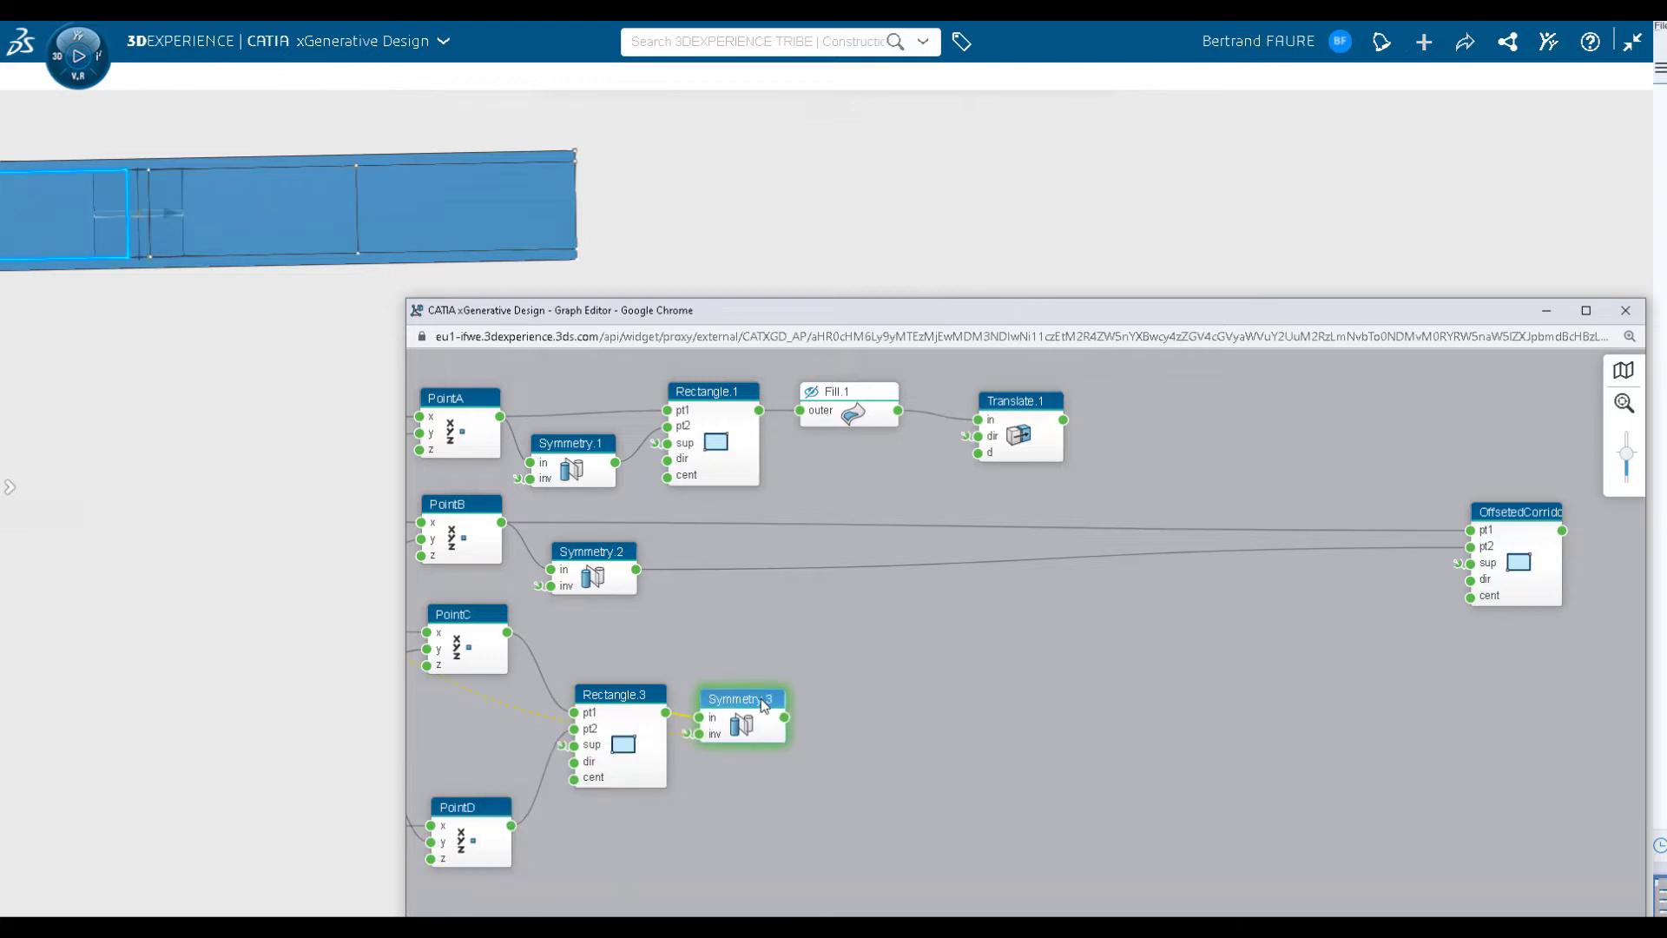
Add two fill nodes named ZoneA and ZoneB.
key(ctrl+v)
double_click(883, 699)
key(Return)
key(ctrl+v)
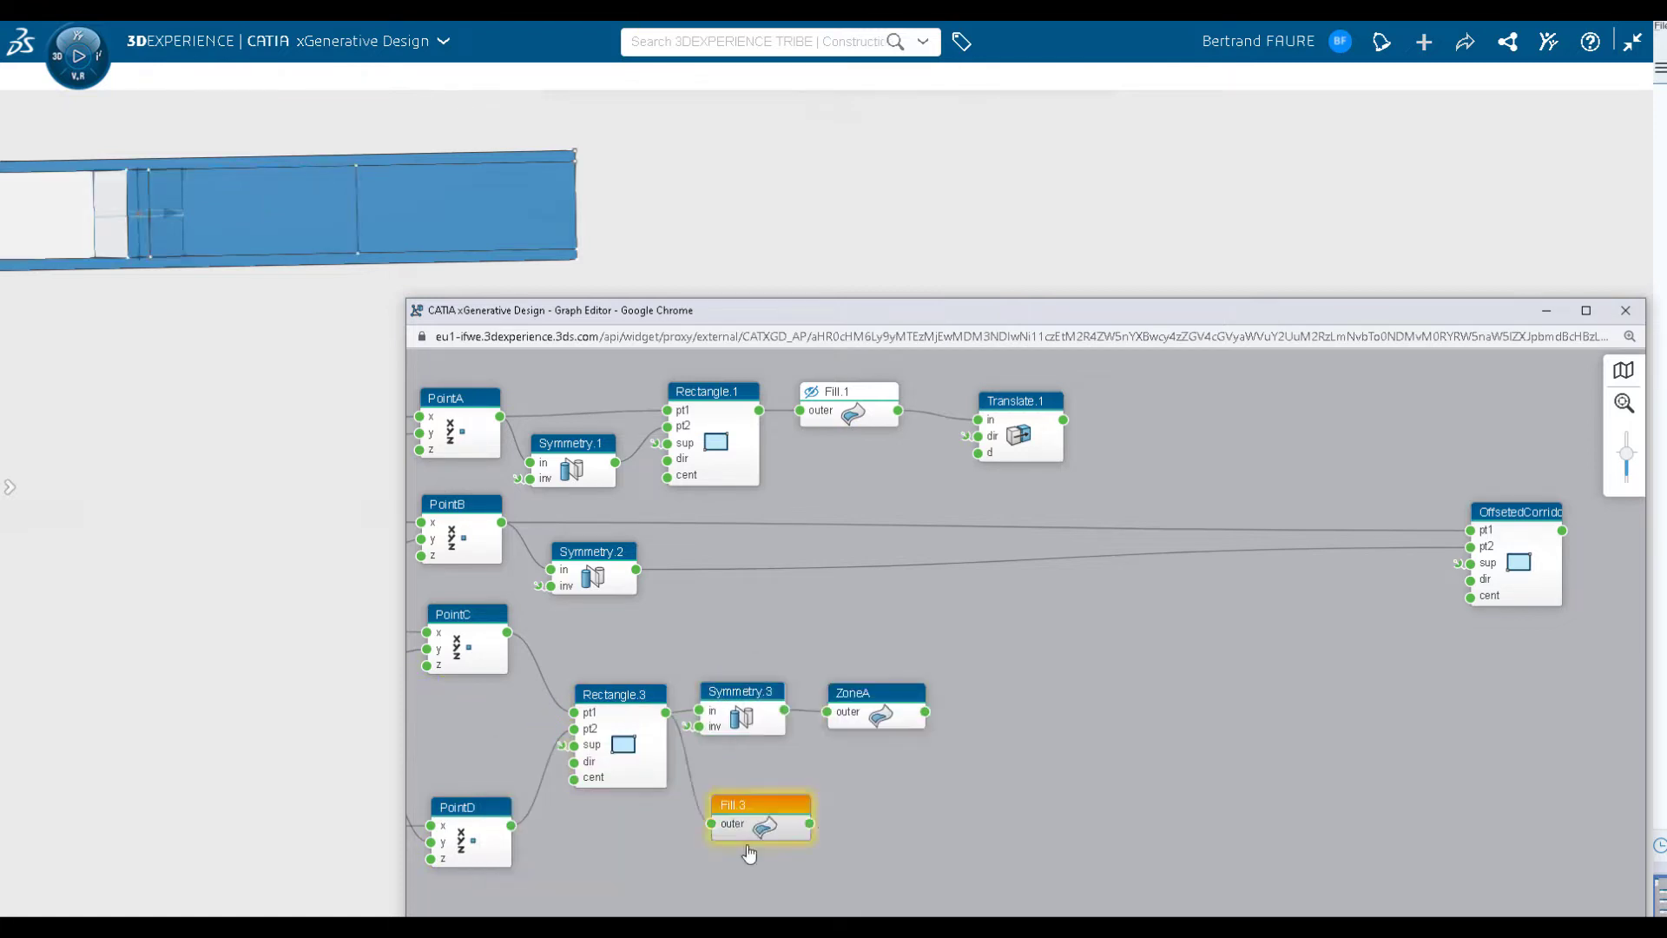
double_click(757, 805)
text(ZoneB)
key(Return)
Sample ZoneA and ZoneB with two Surface Sampling nodes driven by nbPoints.
key(ctrl+v)
drag(1047, 708, 1038, 810)
mouse_move(809, 824)
mouse_down()
mouse_move(998, 831)
mouse_move(970, 865)
mouse_up()
scroll(1155, 724, down, 3)
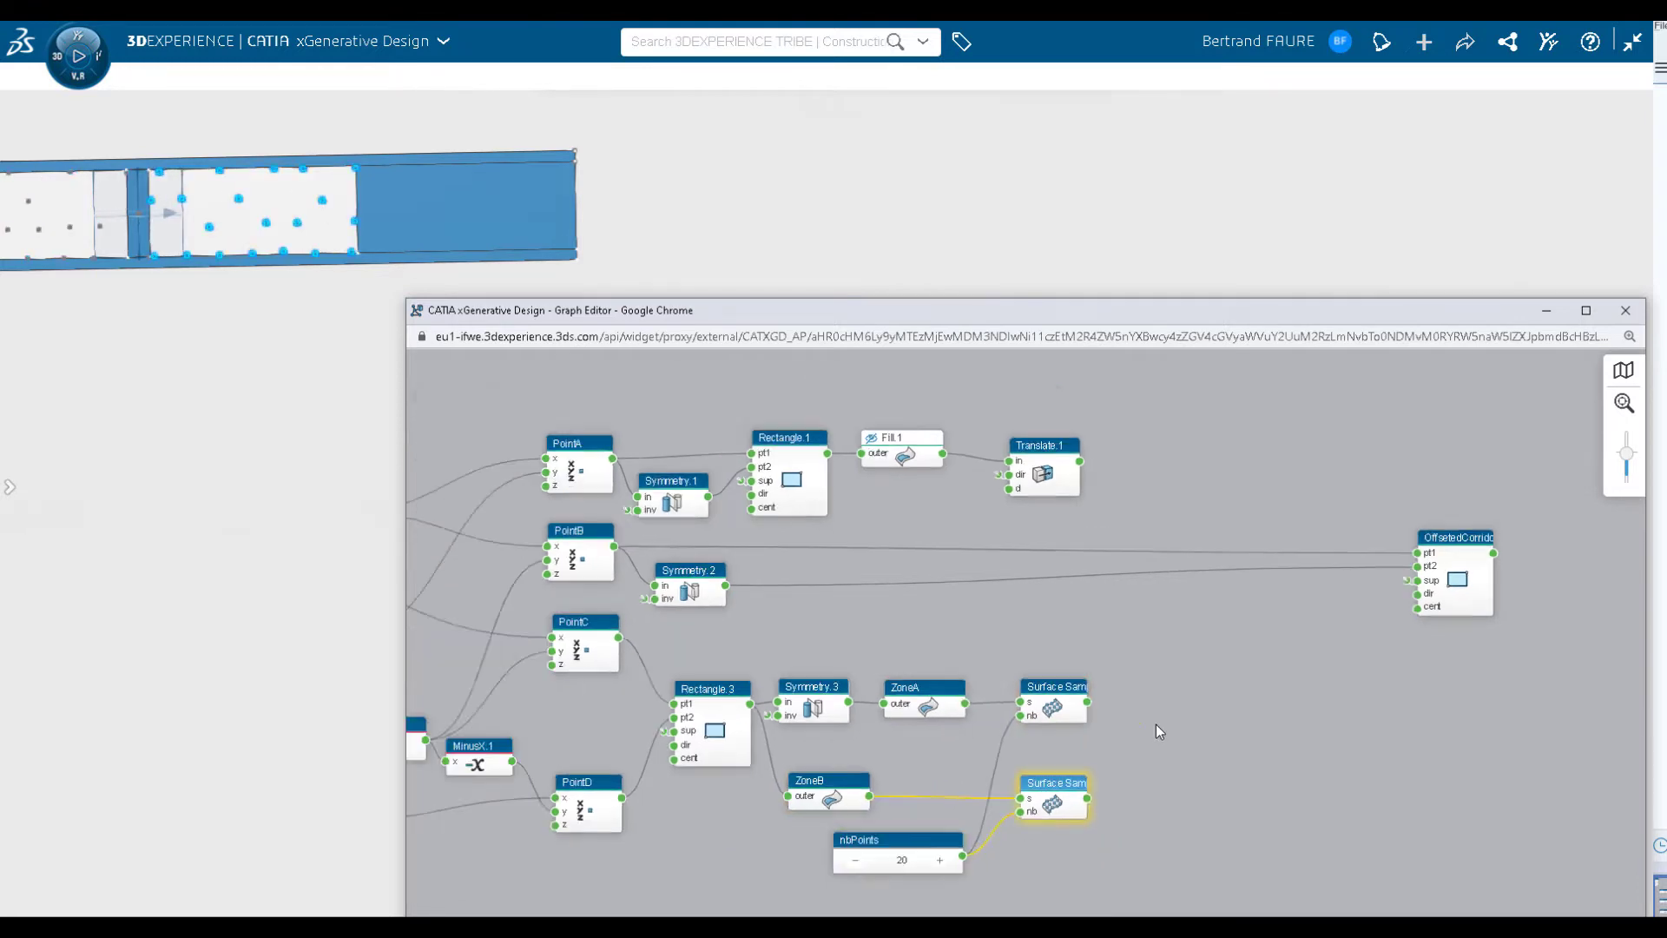
Merge both point samples with an Append Lists node and publish it as an output.
drag(953, 790, 530, 834)
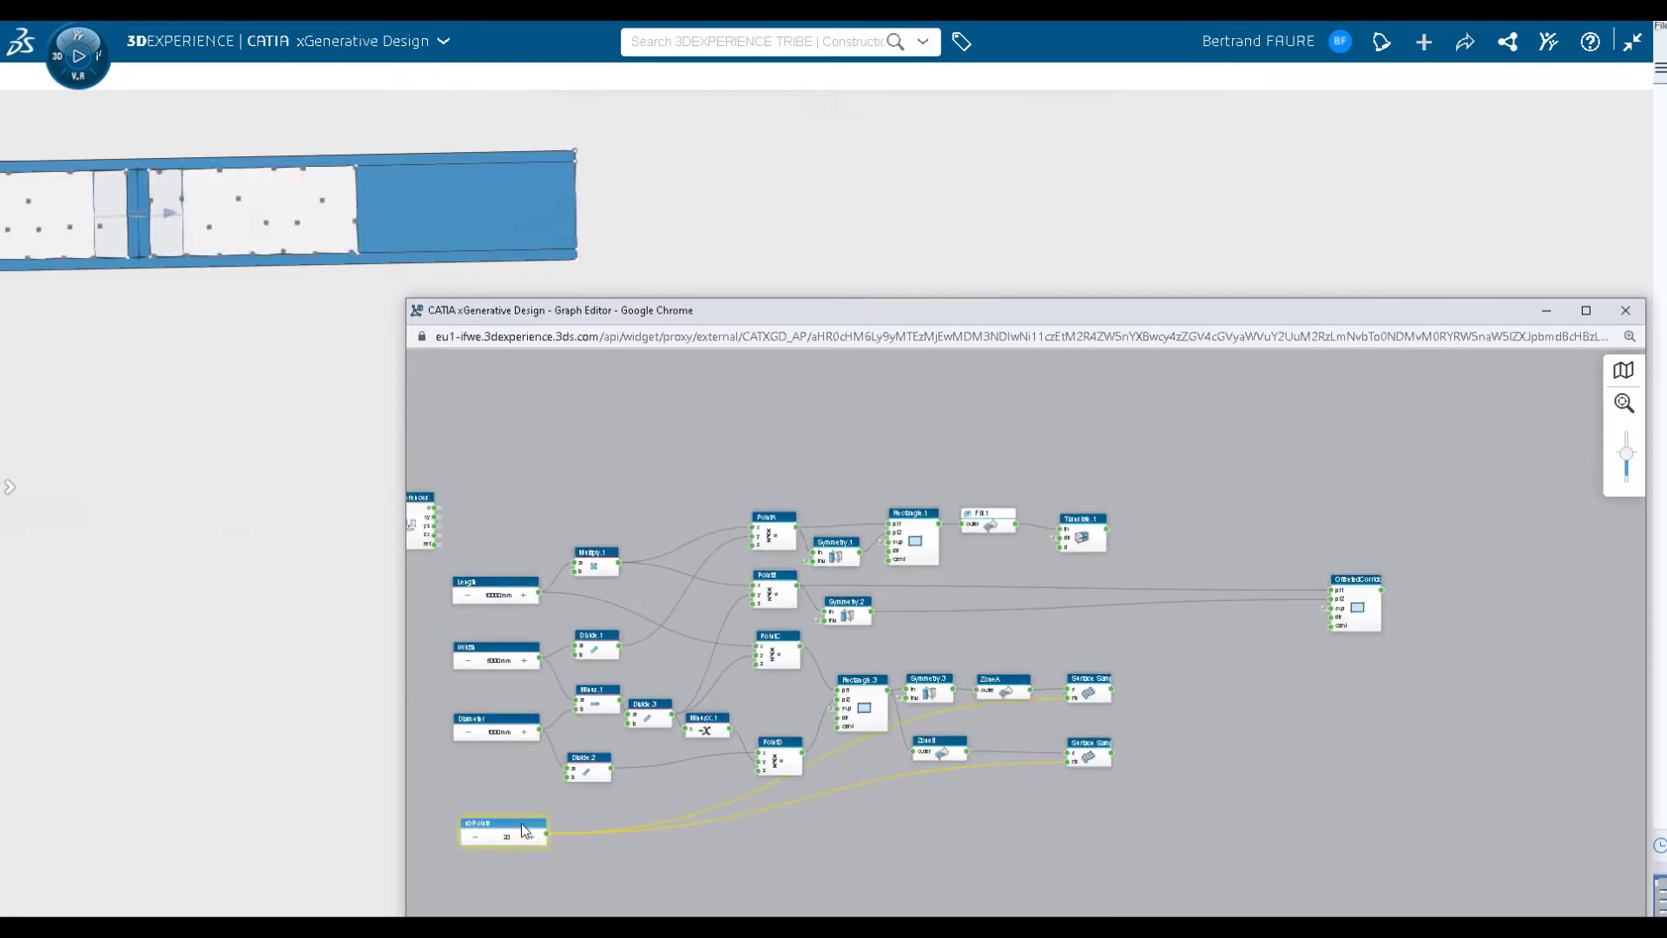
scroll(1315, 807, up, 3)
scroll(1276, 726, up, 2)
key(ctrl+v)
drag(789, 731, 1014, 731)
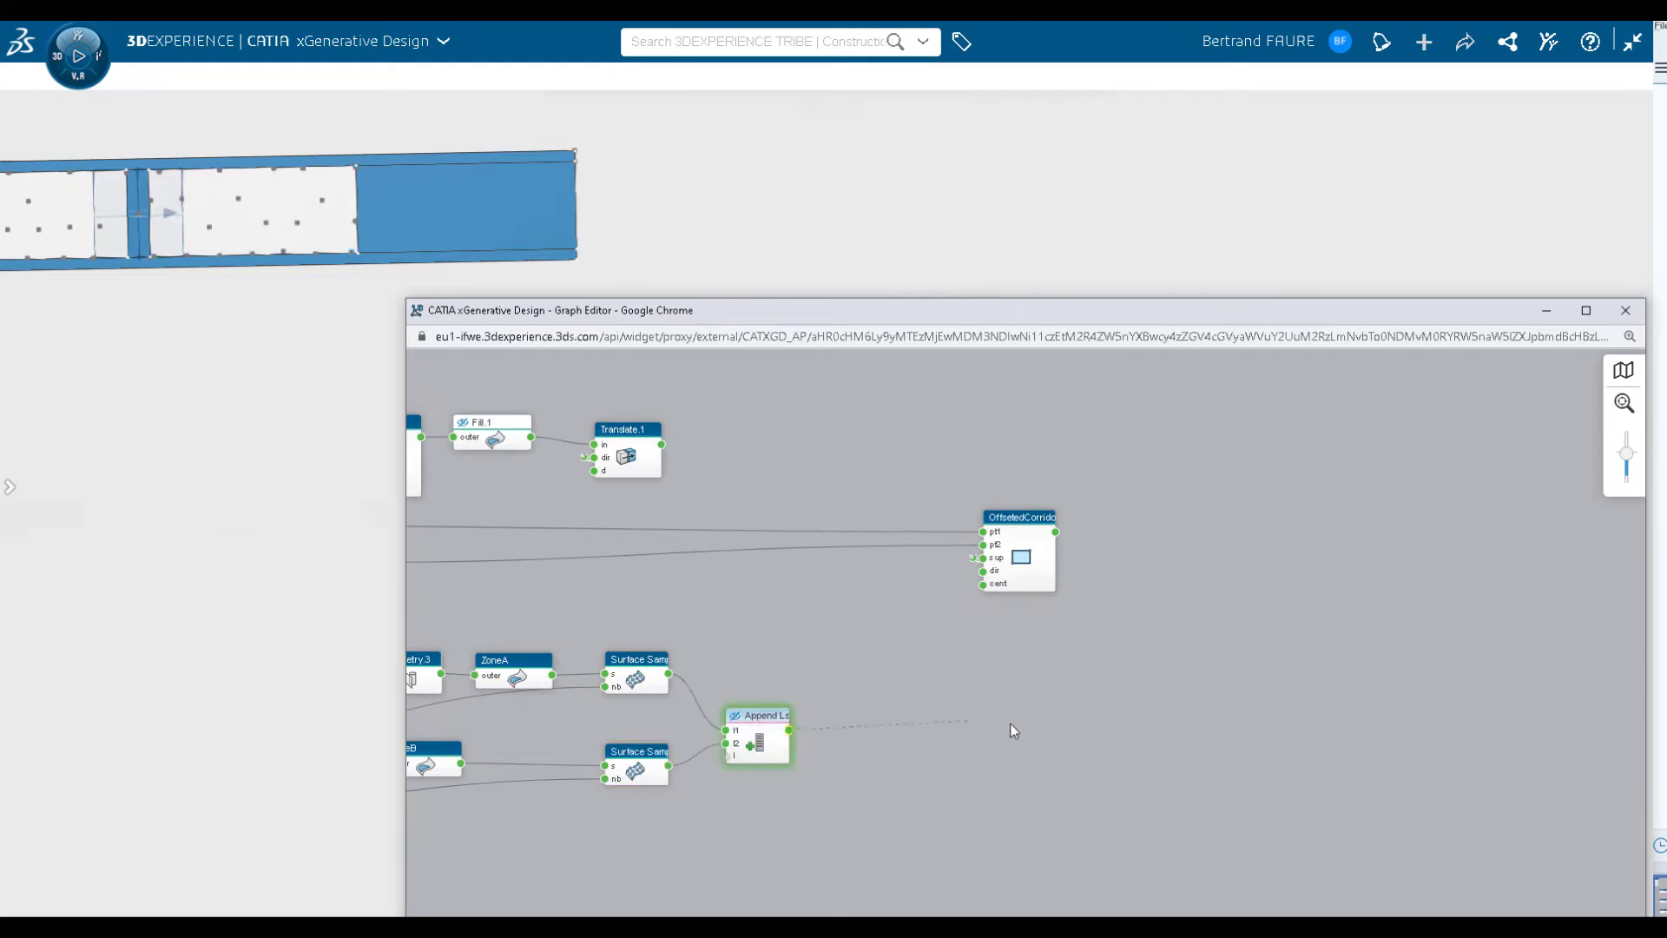
click(1020, 713)
scroll(1173, 651, down, 2)
scroll(1181, 696, down, 2)
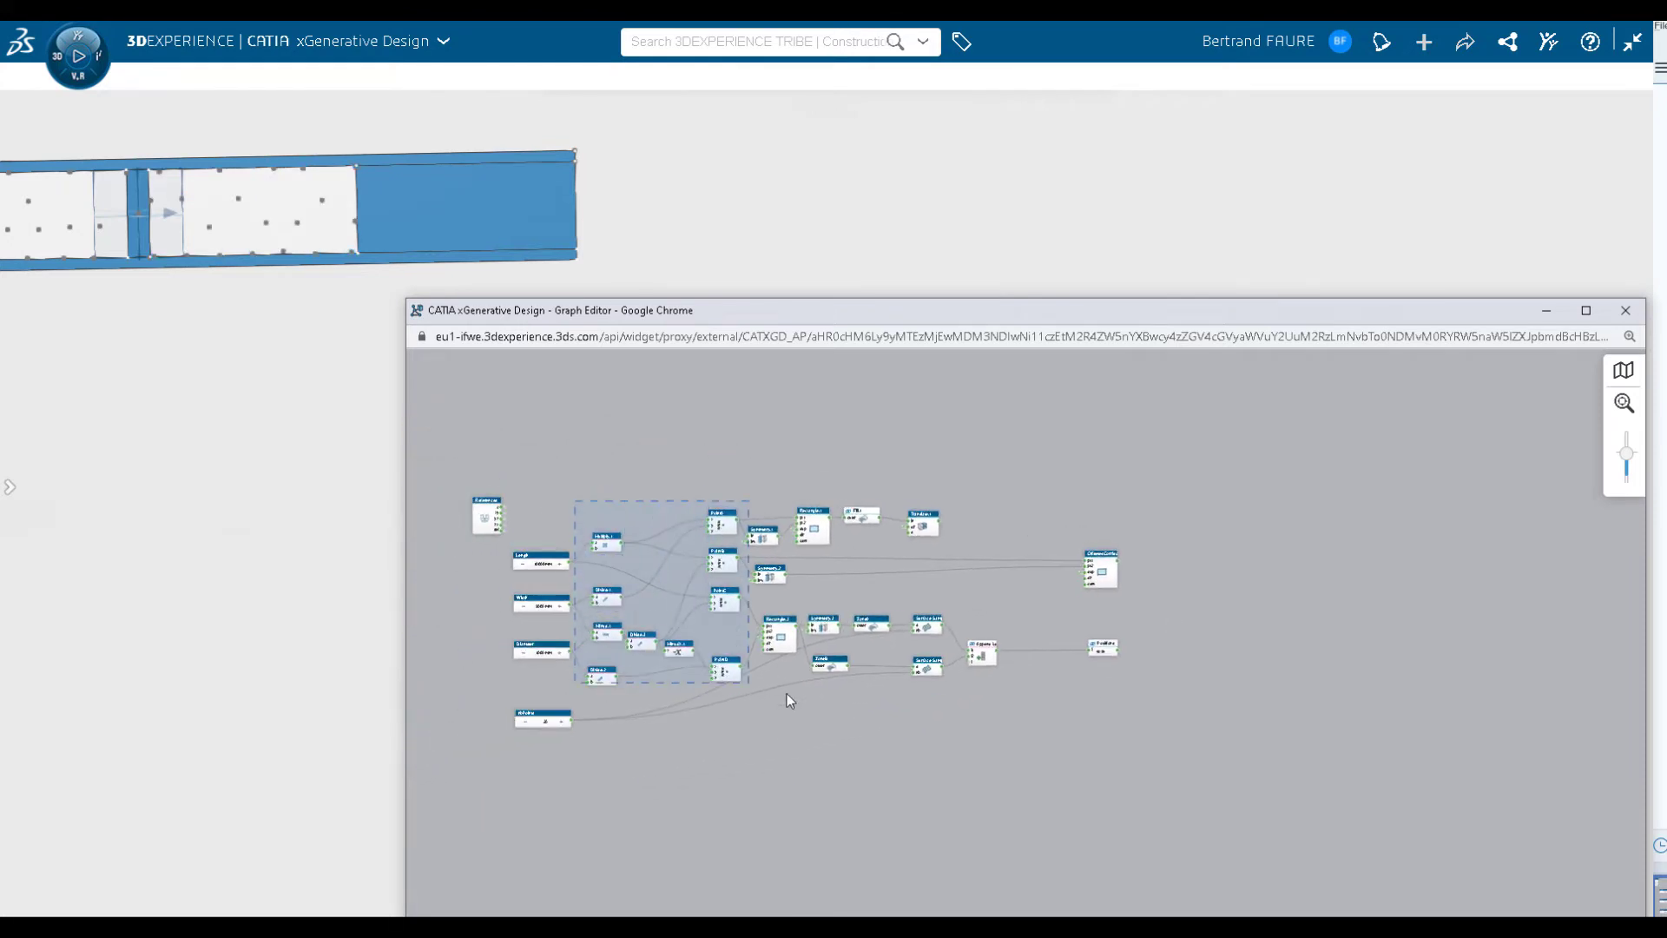
Gather the construction nodes into a group named Geometry, collapse it, then expand it.
drag(1006, 693, 1011, 701)
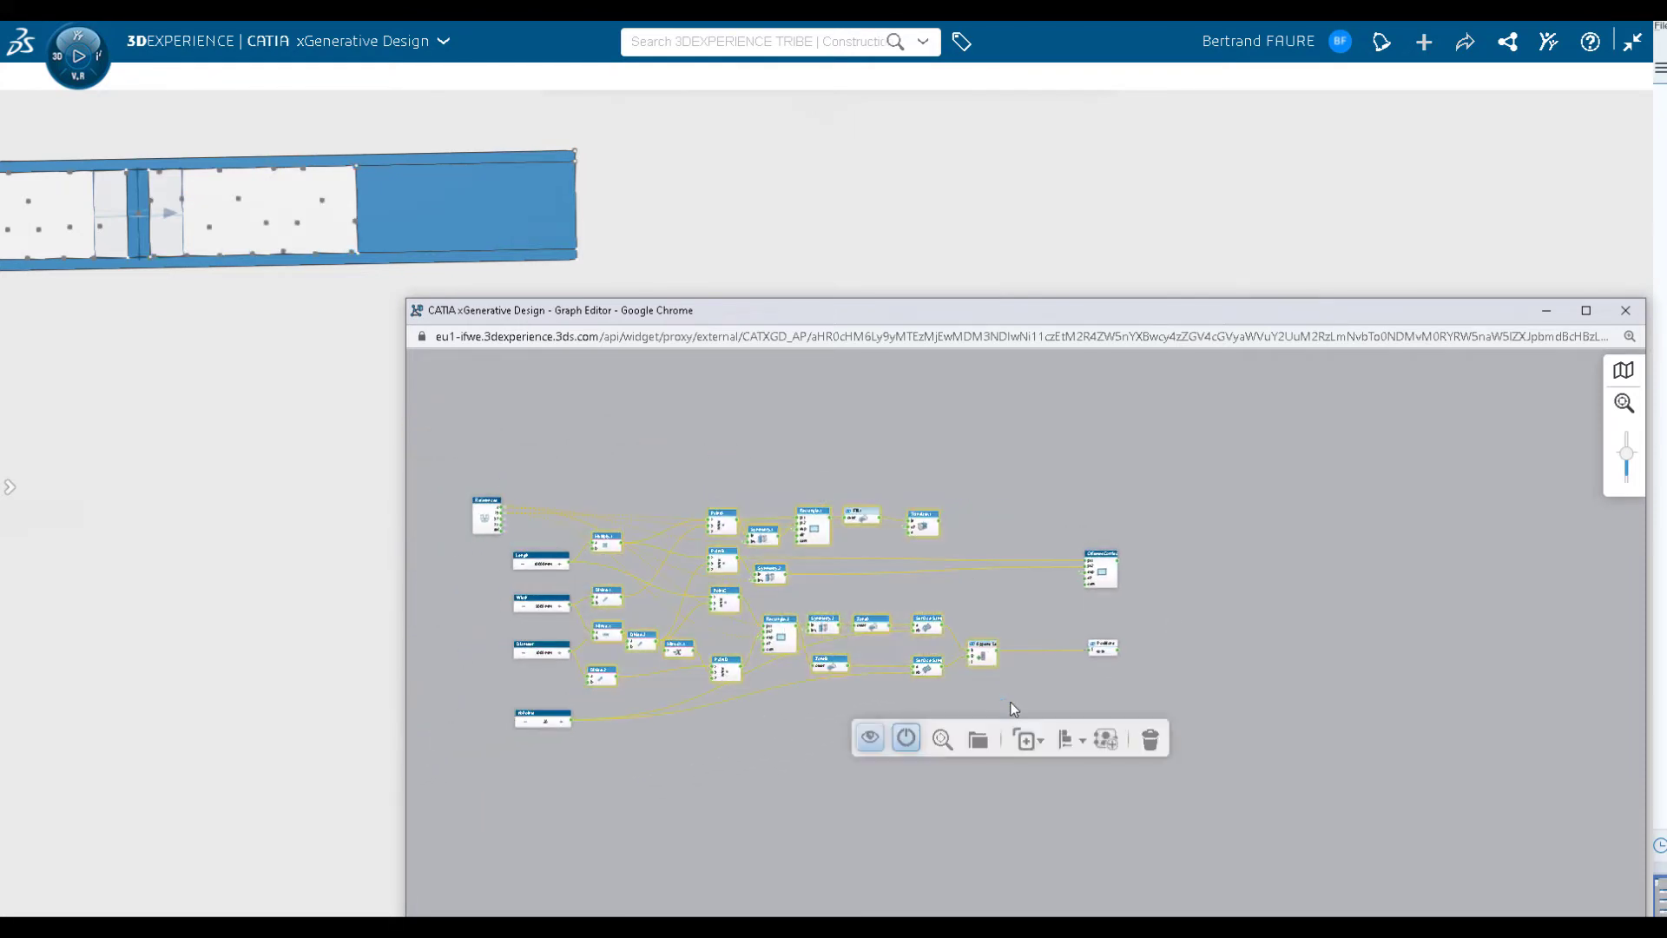
click(887, 736)
double_click(879, 441)
text(Geometry)
key(Return)
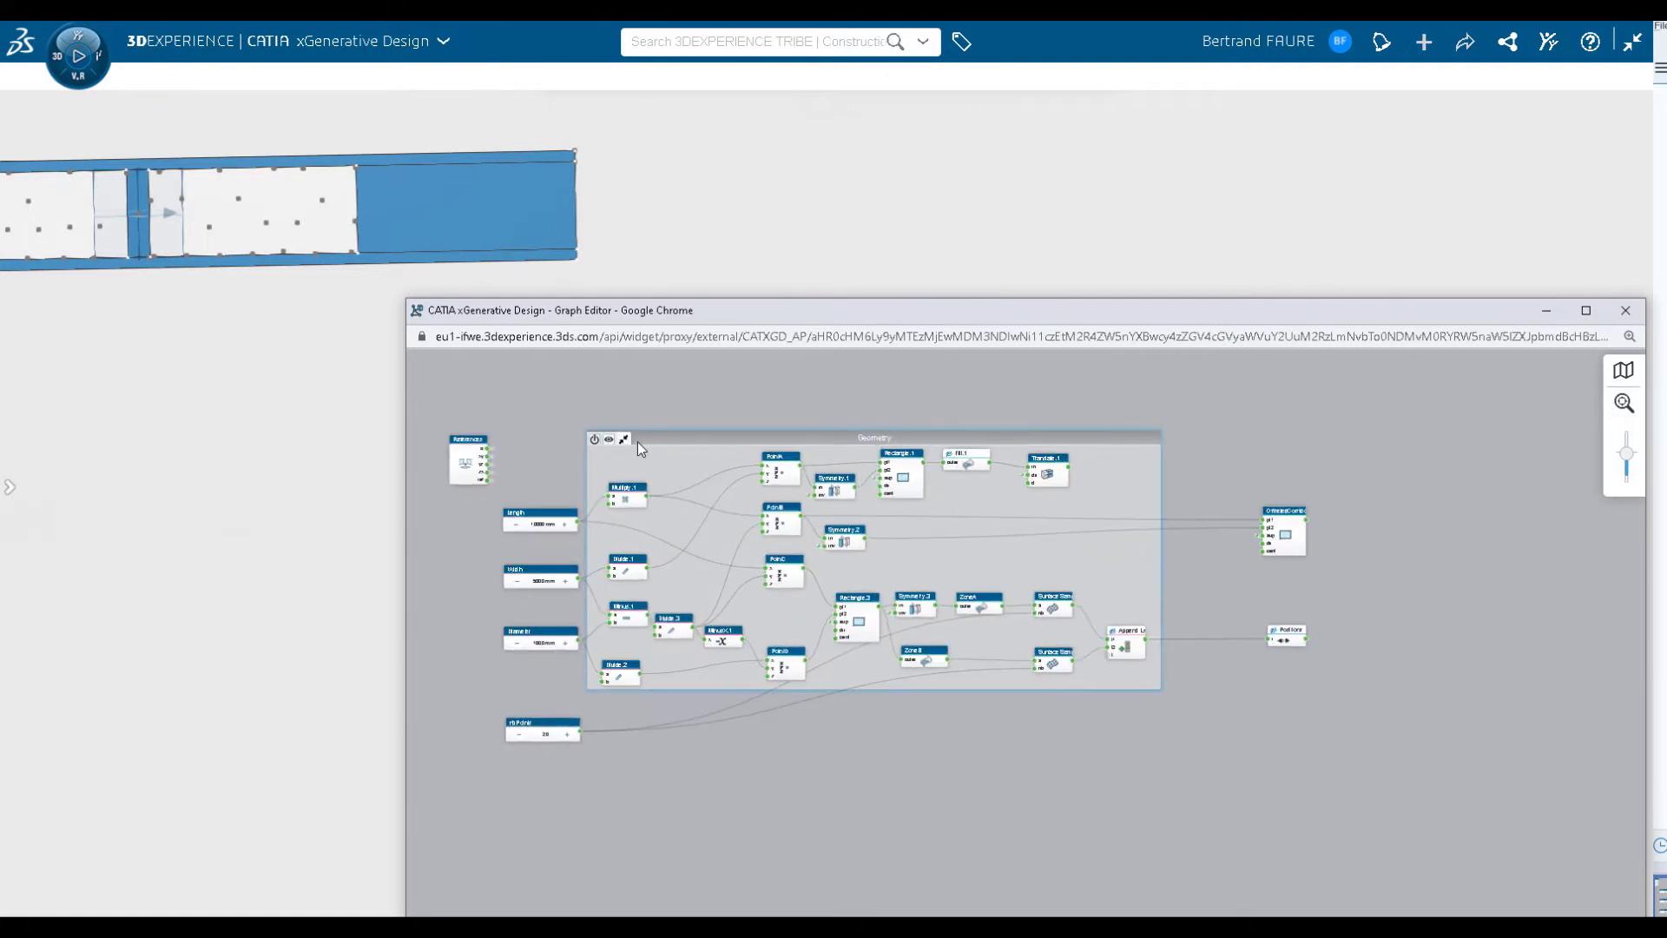
click(622, 443)
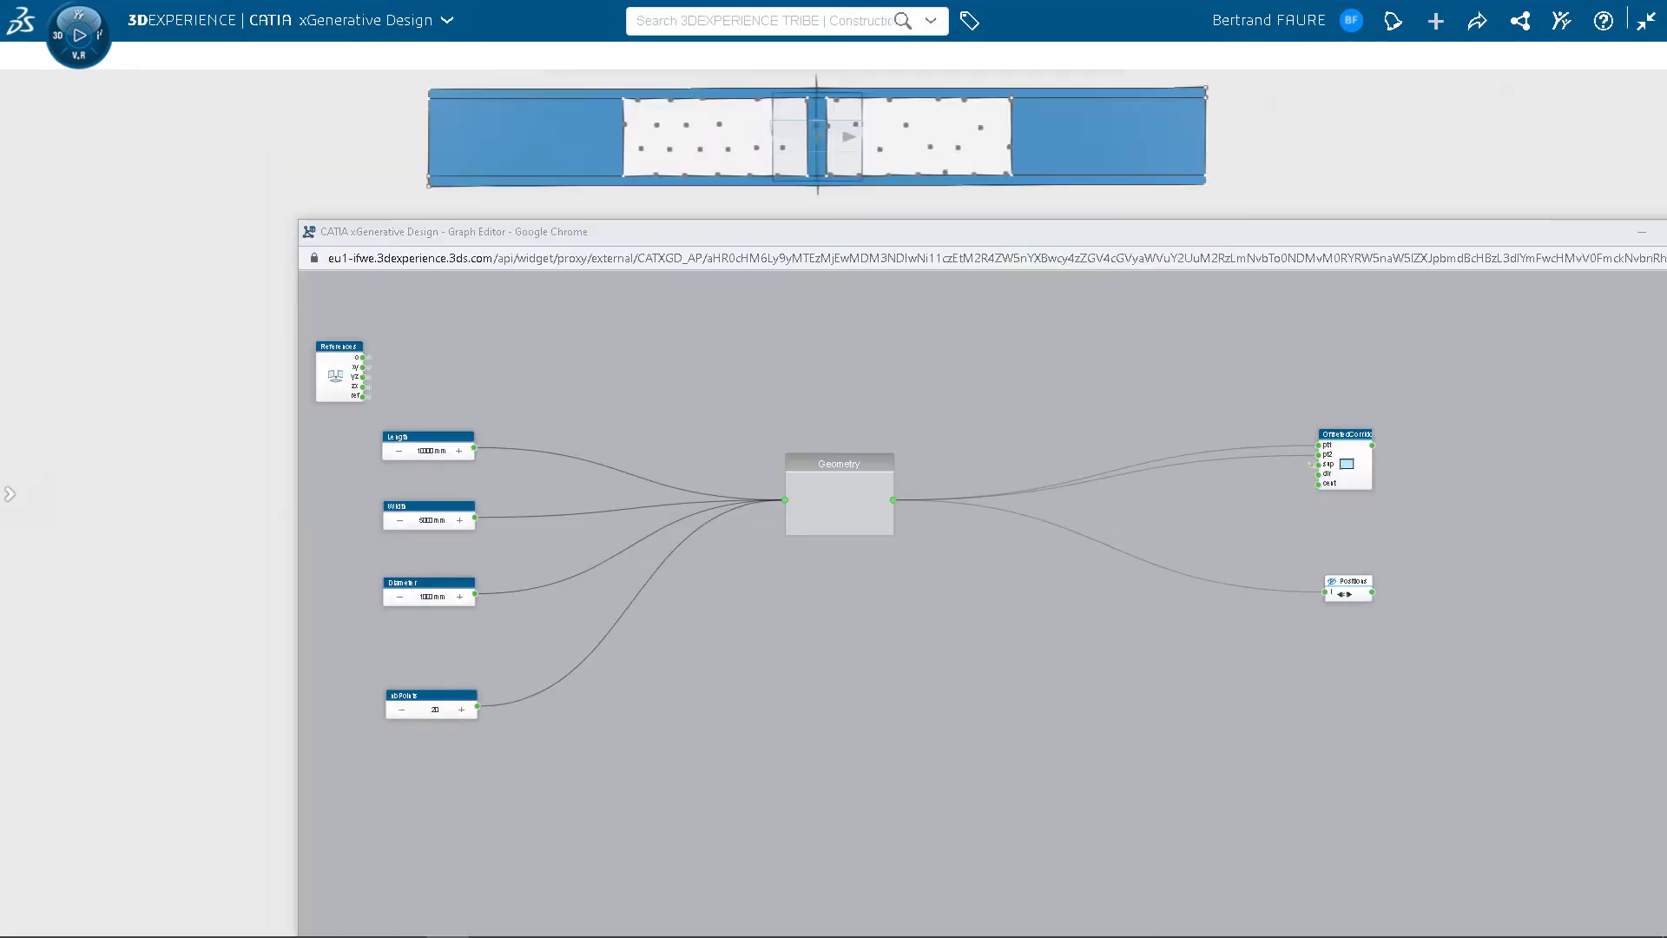
click(477, 458)
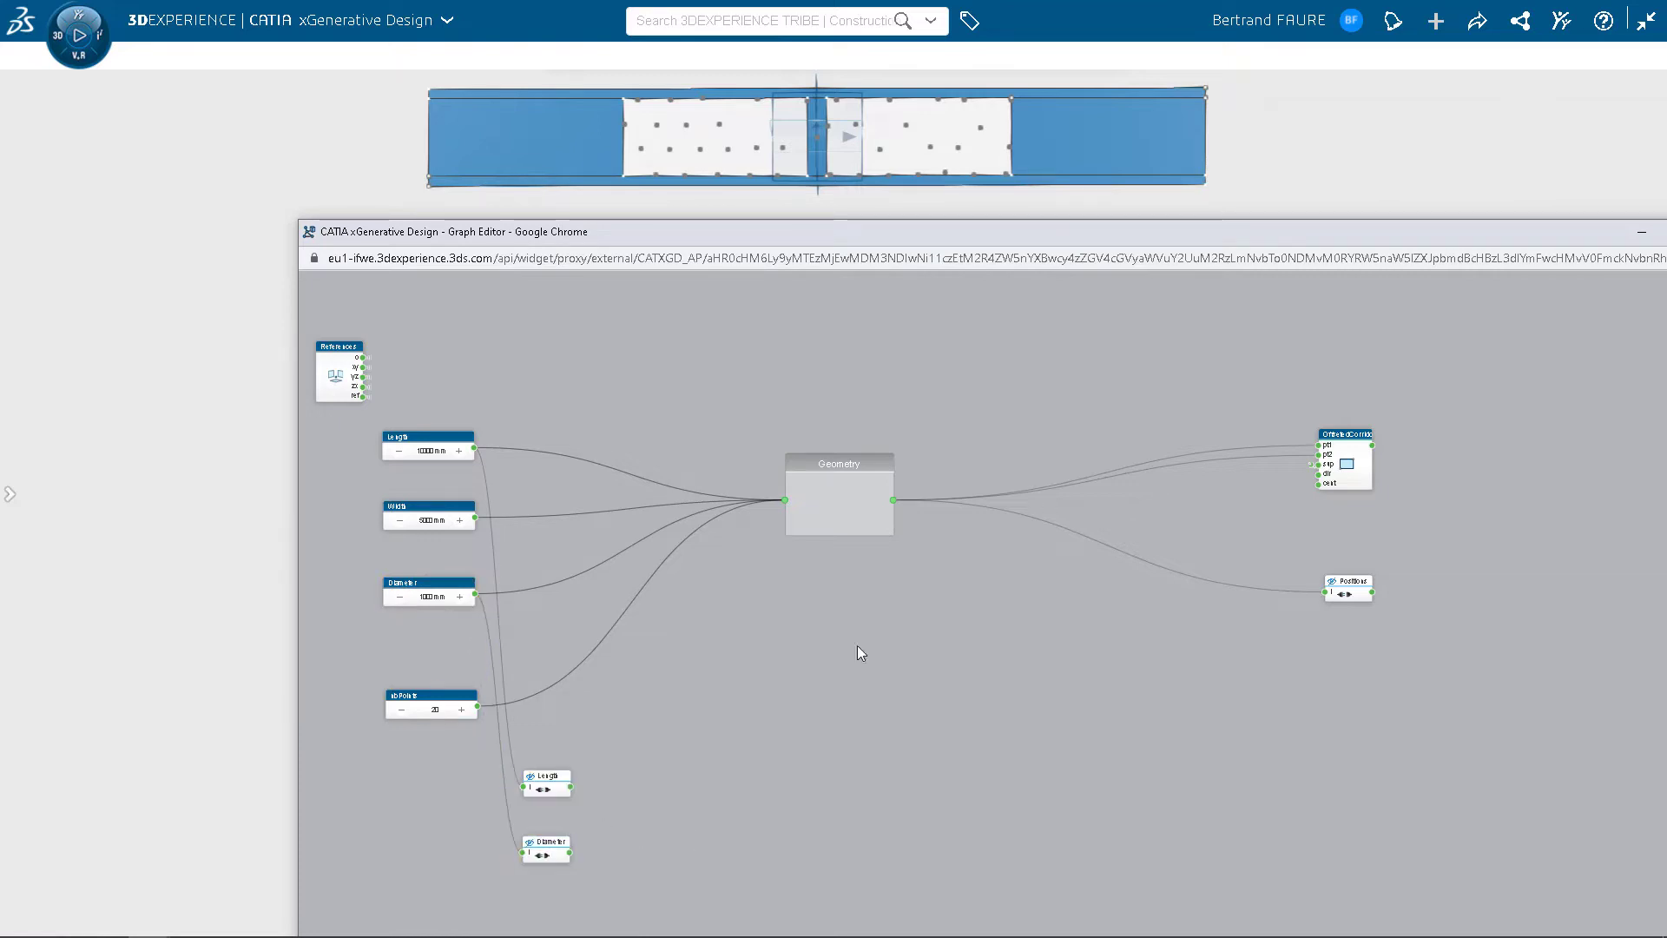
click(832, 467)
mouse_move(1134, 701)
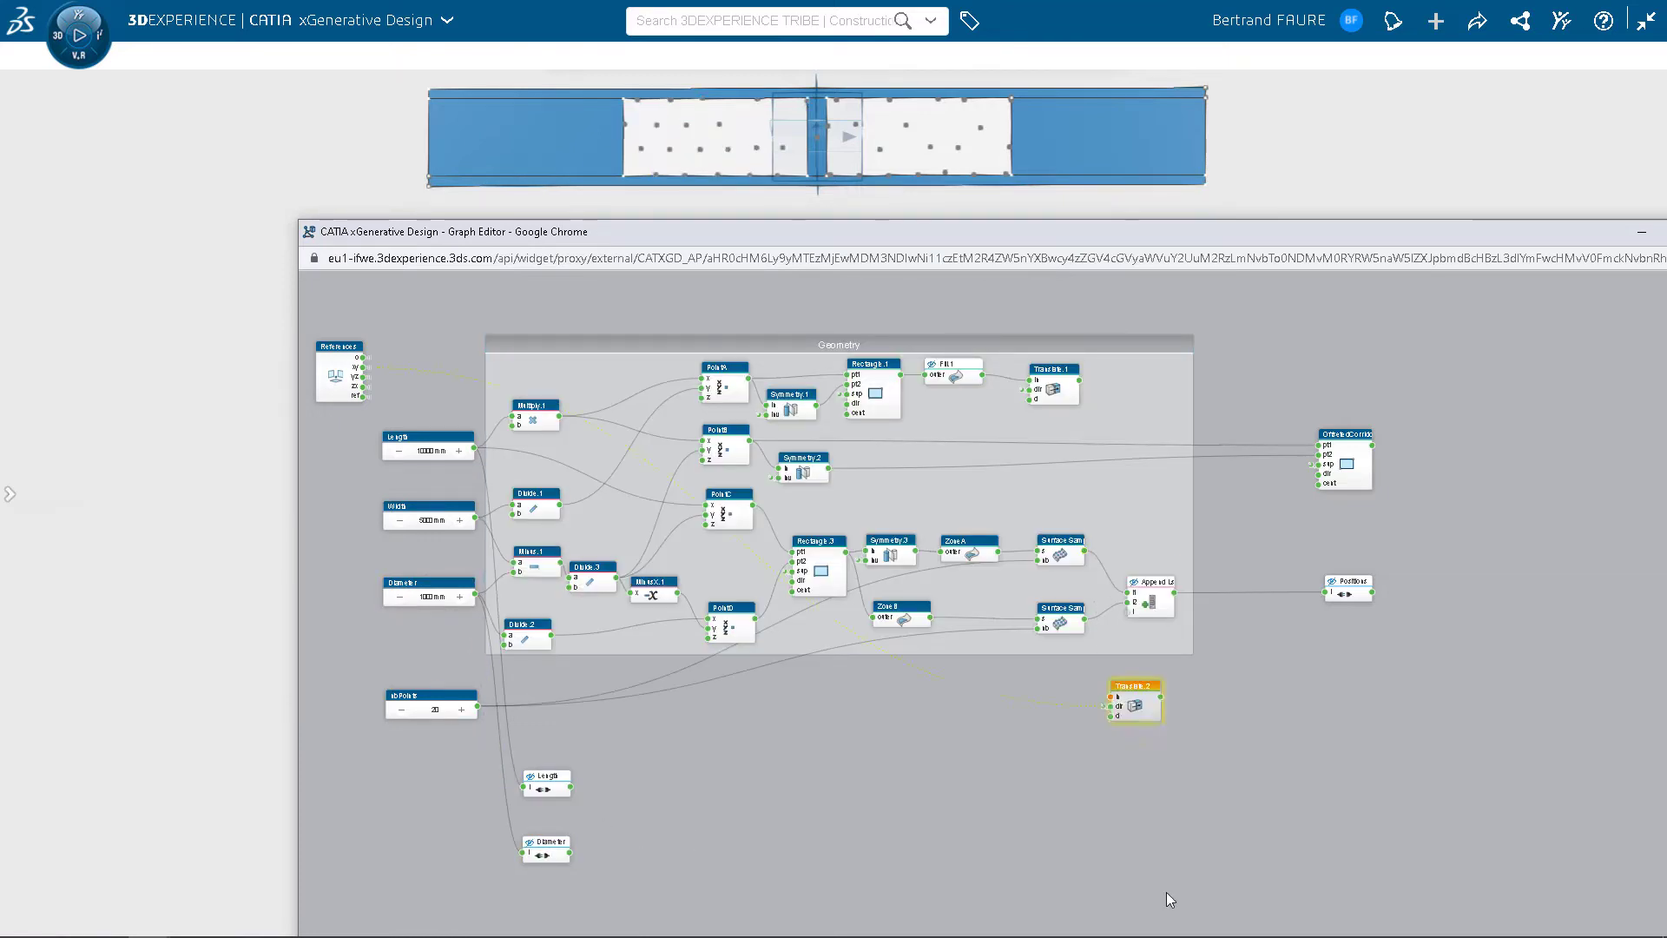
Add Translate.2 and Translate.3 with directions, plus Multiply.2 multiplying Length by 3.
click(1162, 758)
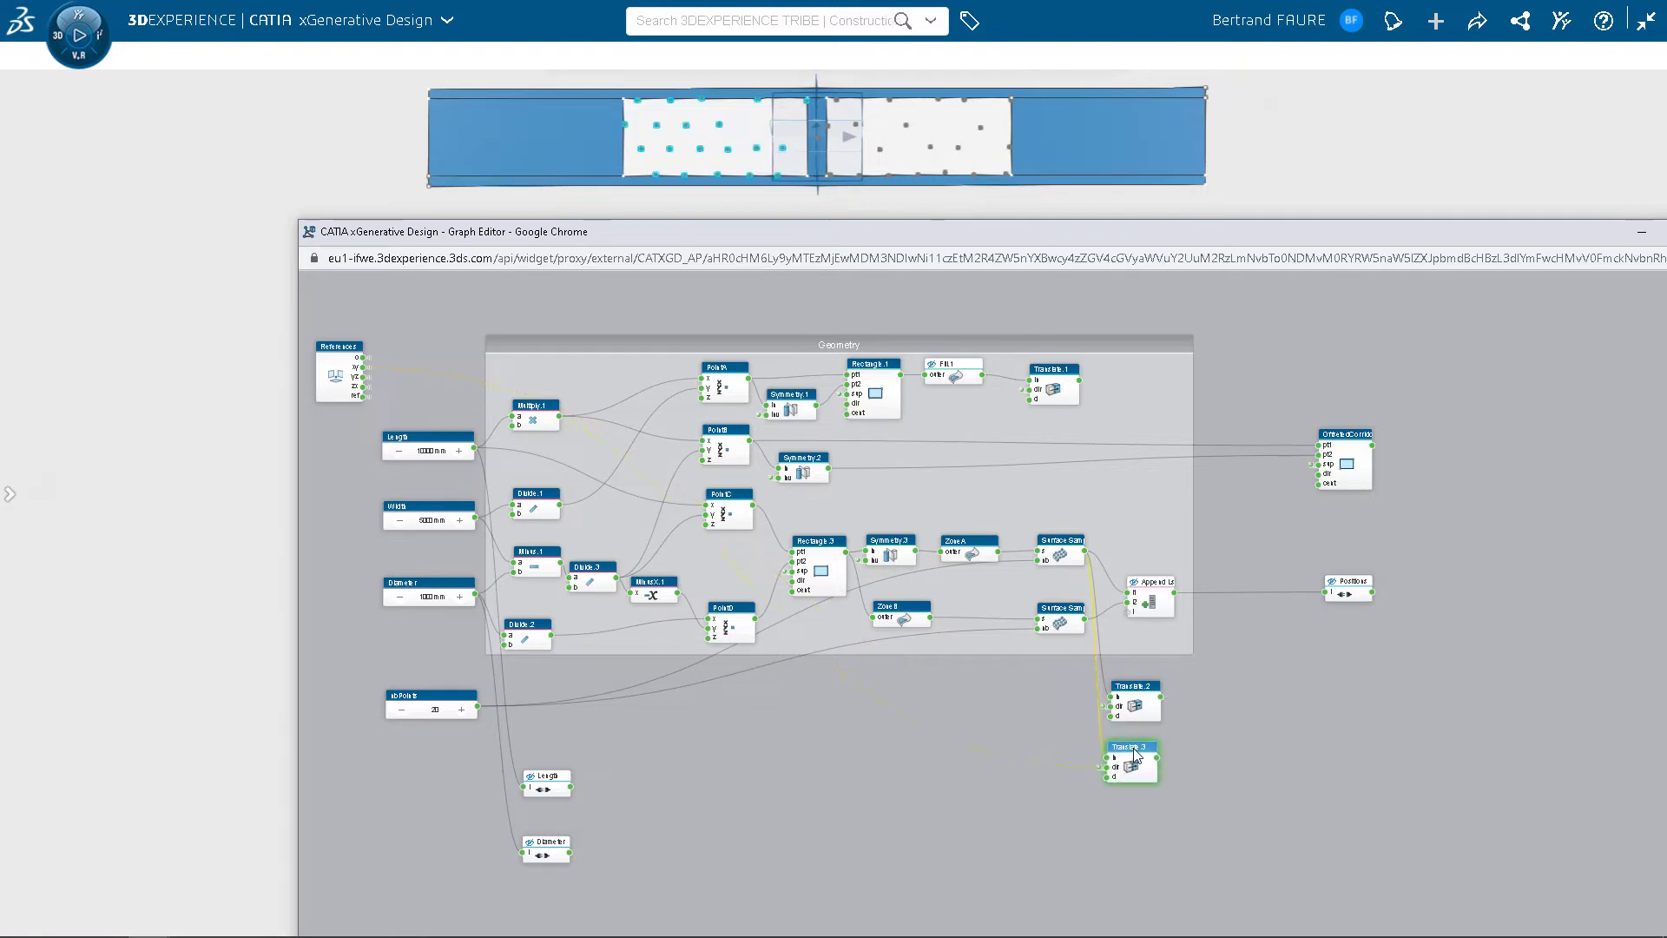
middle_drag(1211, 758, 1285, 588)
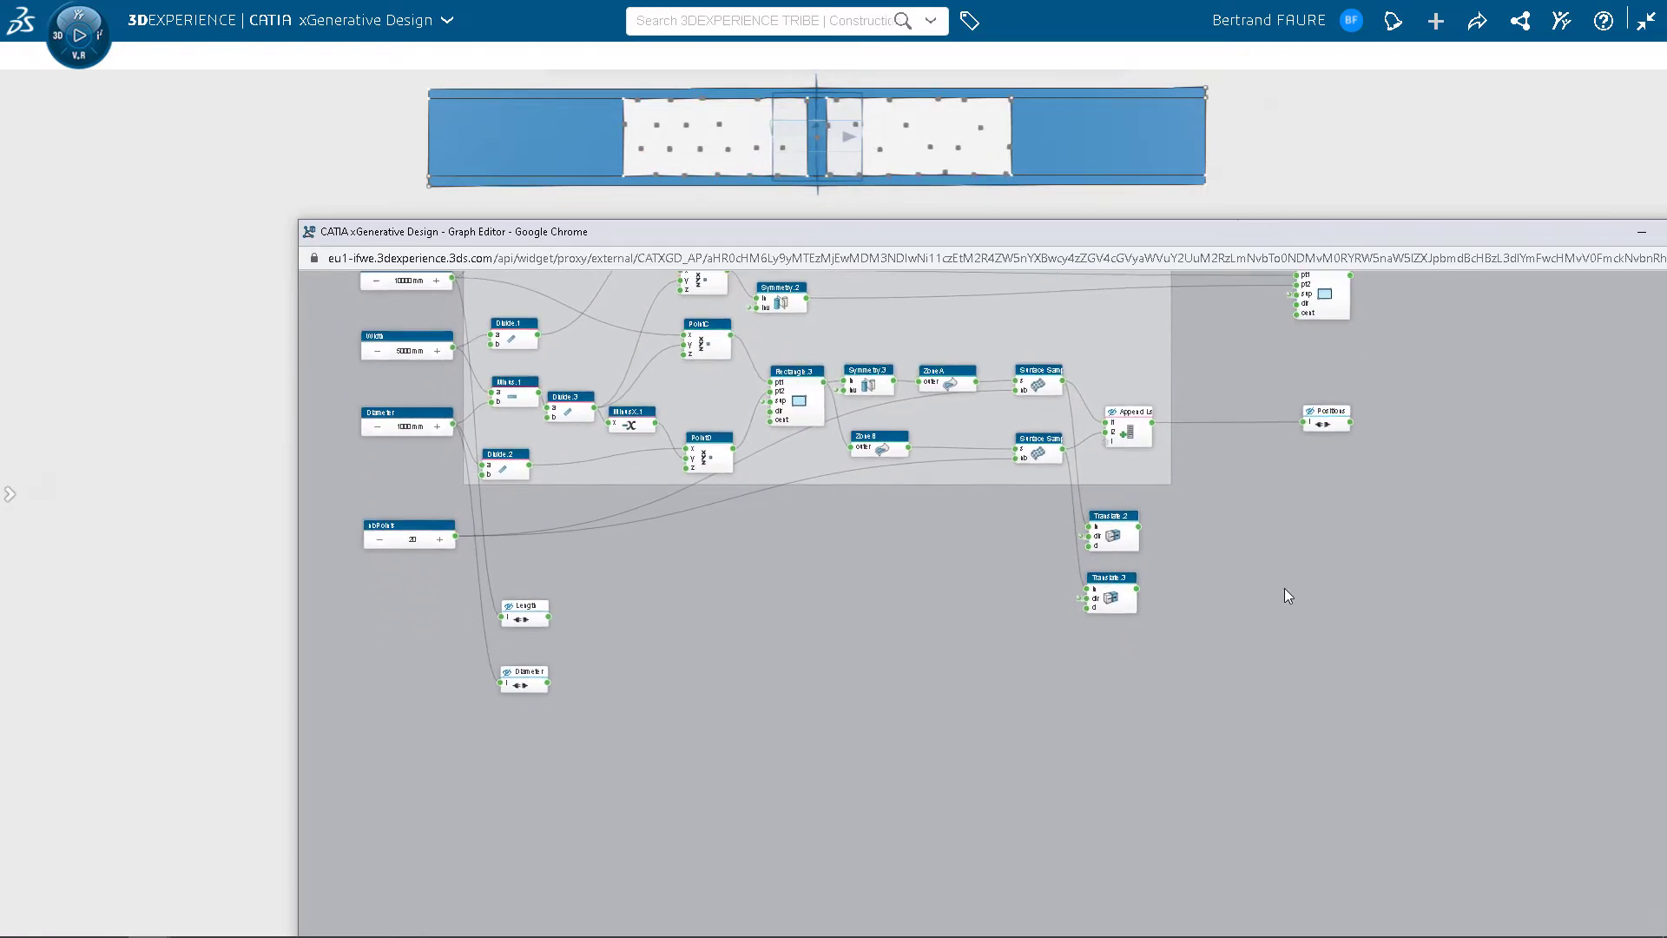
scroll(1271, 652, up, 3)
drag(438, 491, 706, 479)
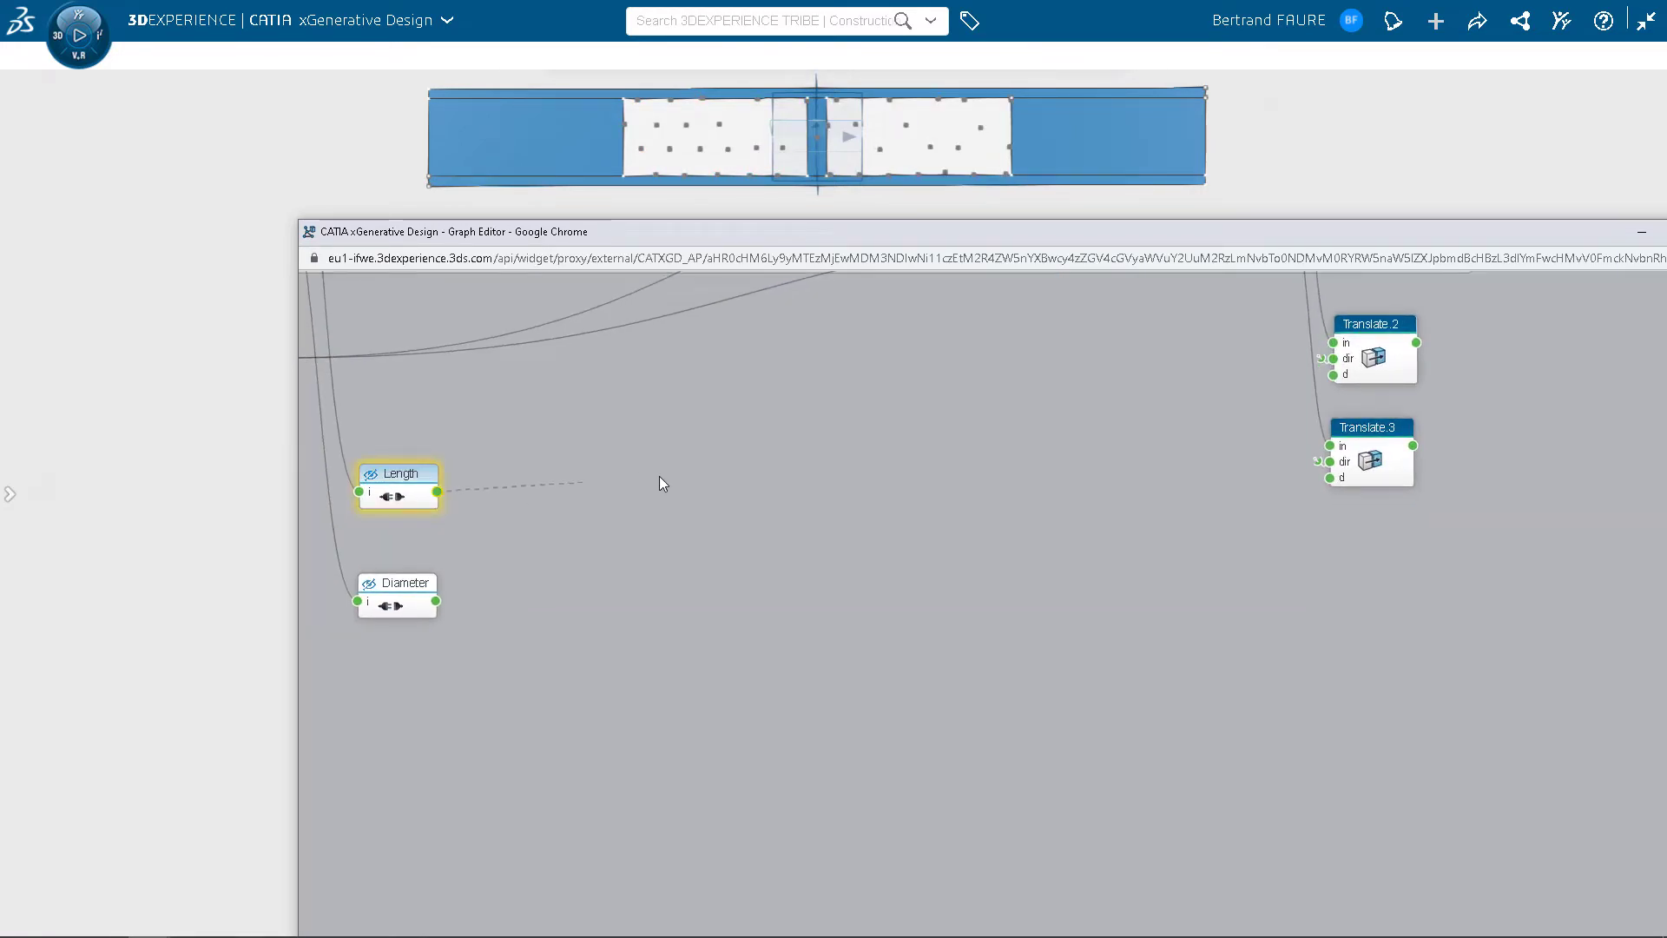
drag(565, 526, 612, 574)
click(622, 569)
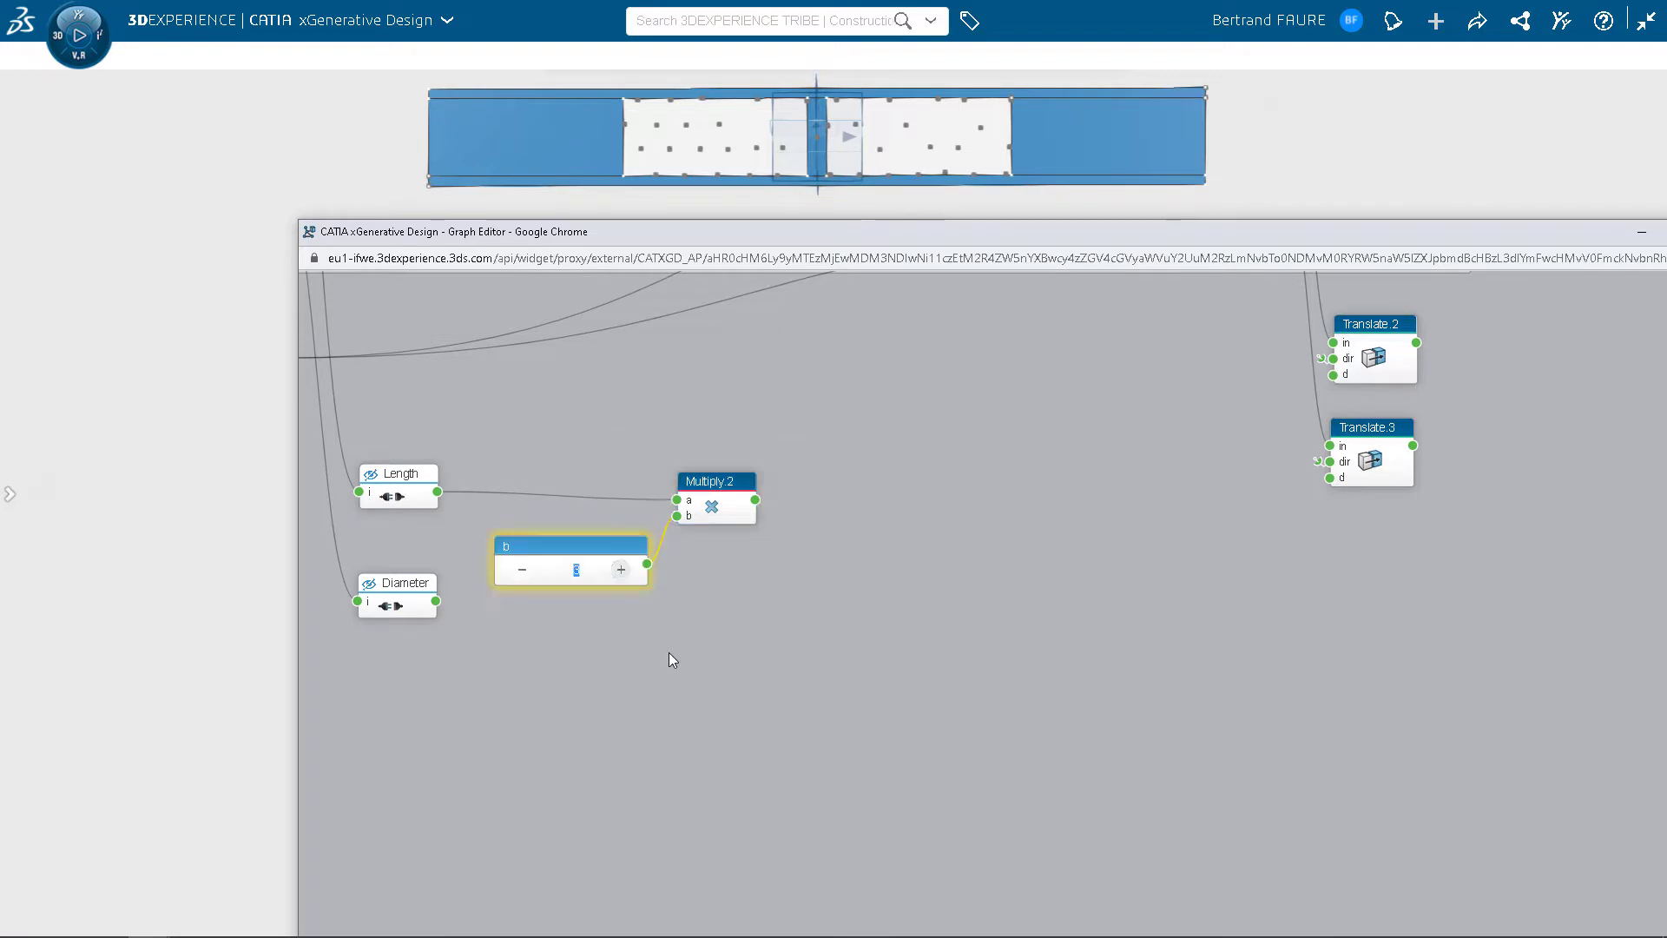
click(1331, 360)
click(1330, 461)
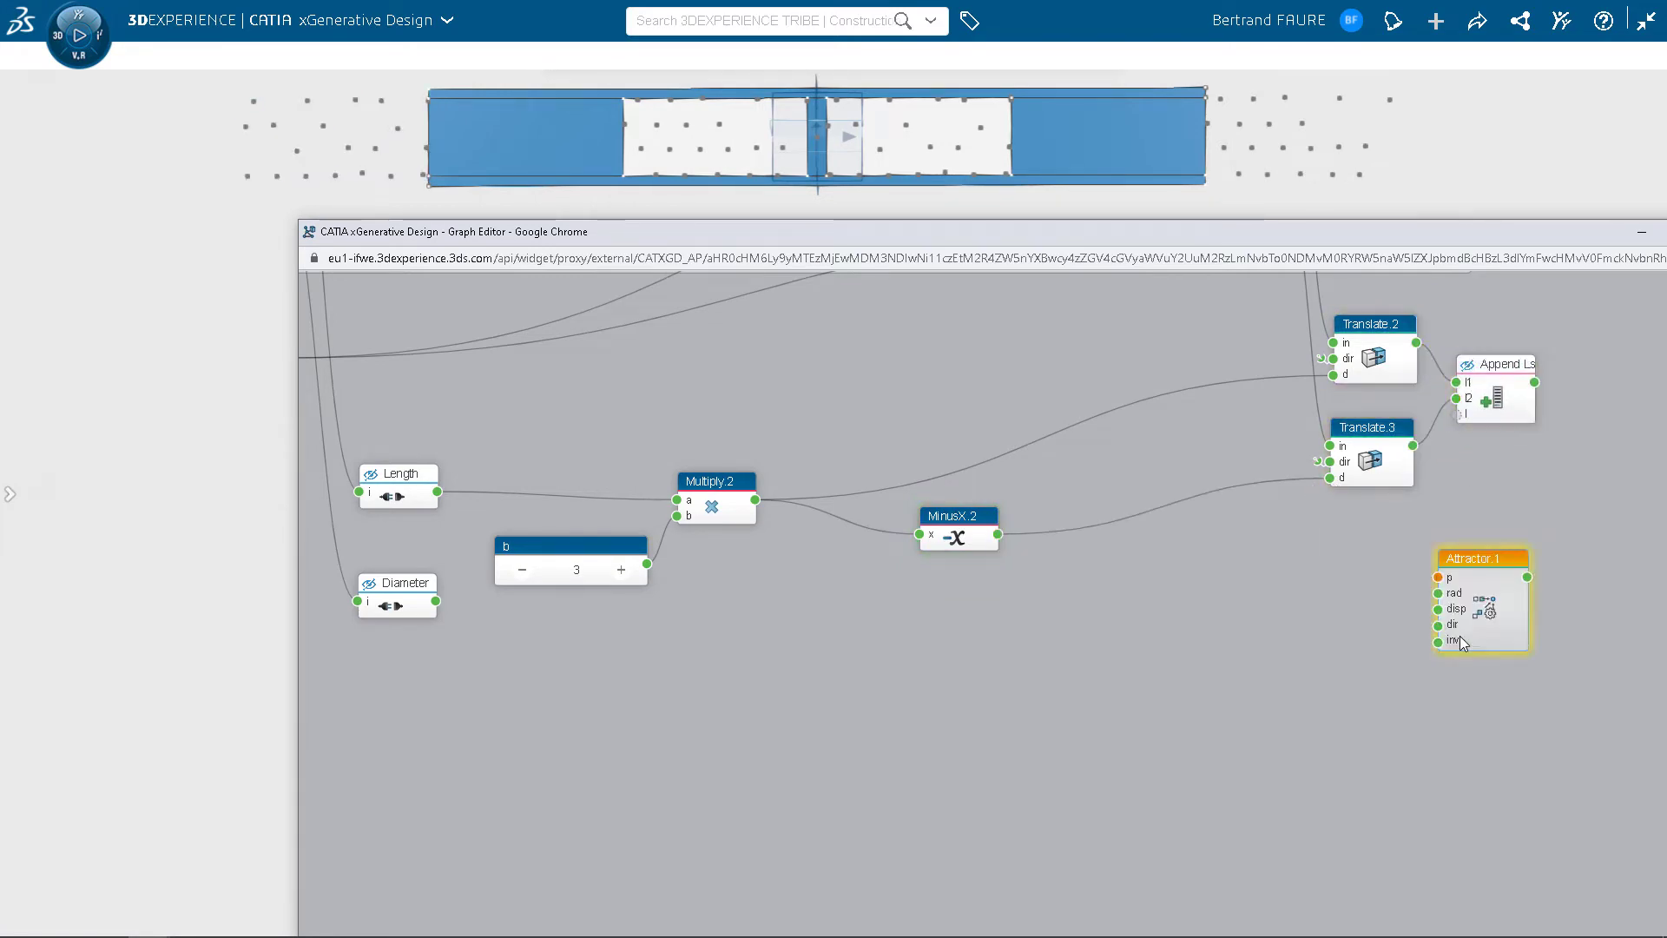
Add Attractor.1 on the appended points, using the multiplied value and Diameter divided by 5.
click(1461, 643)
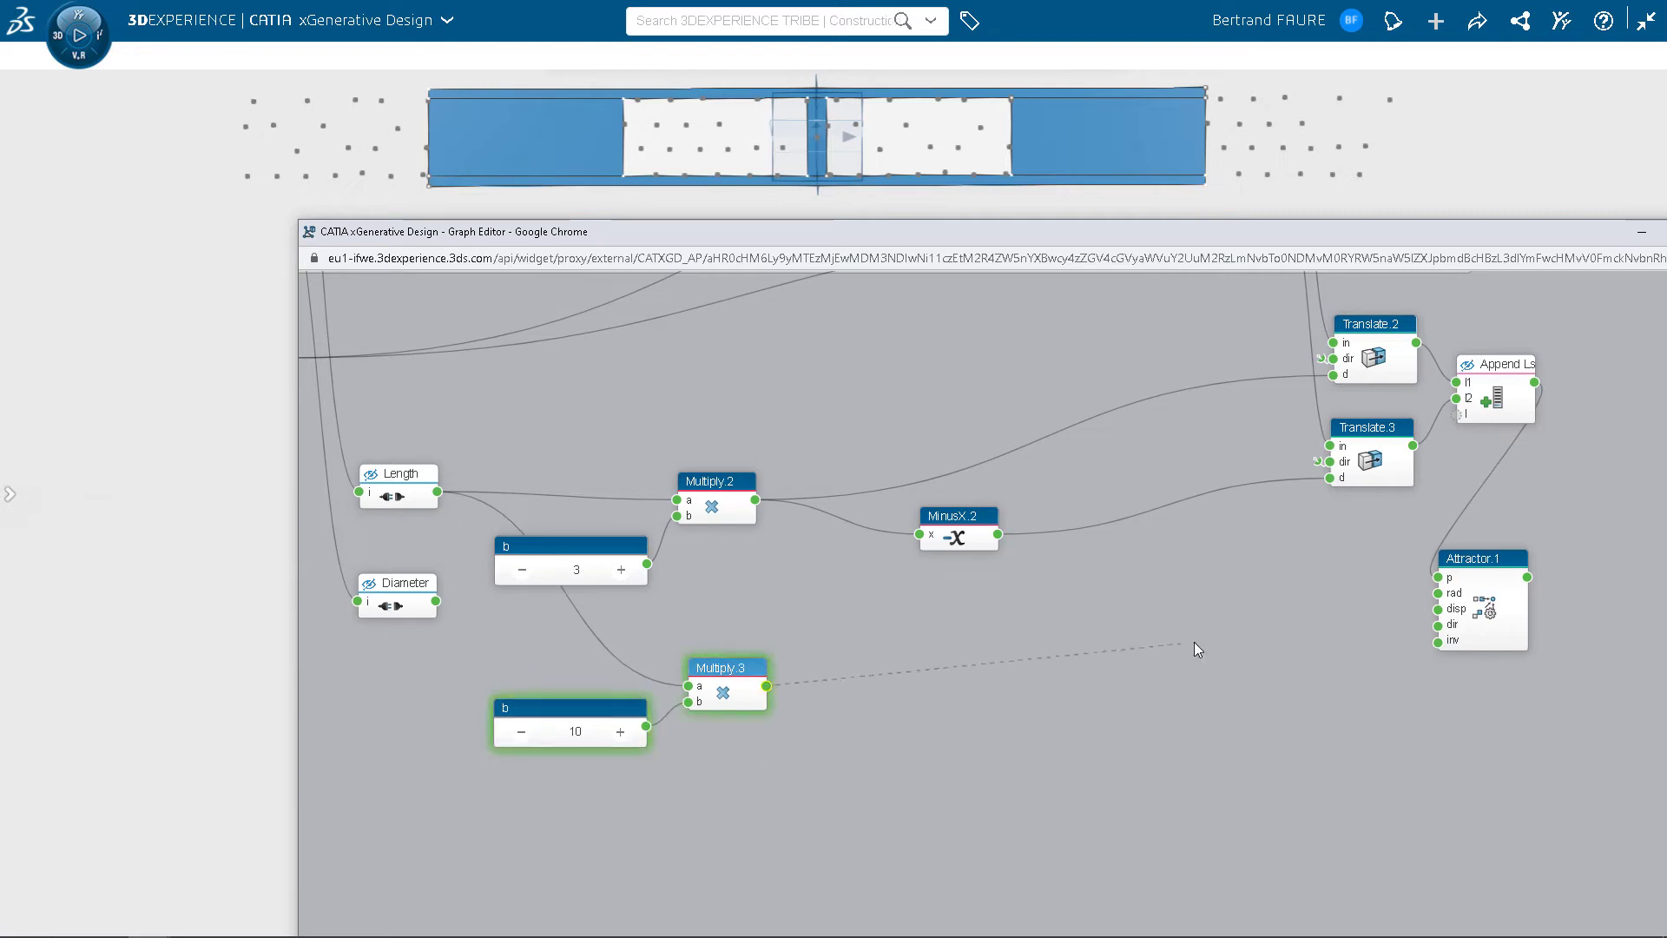
click(1423, 596)
click(785, 653)
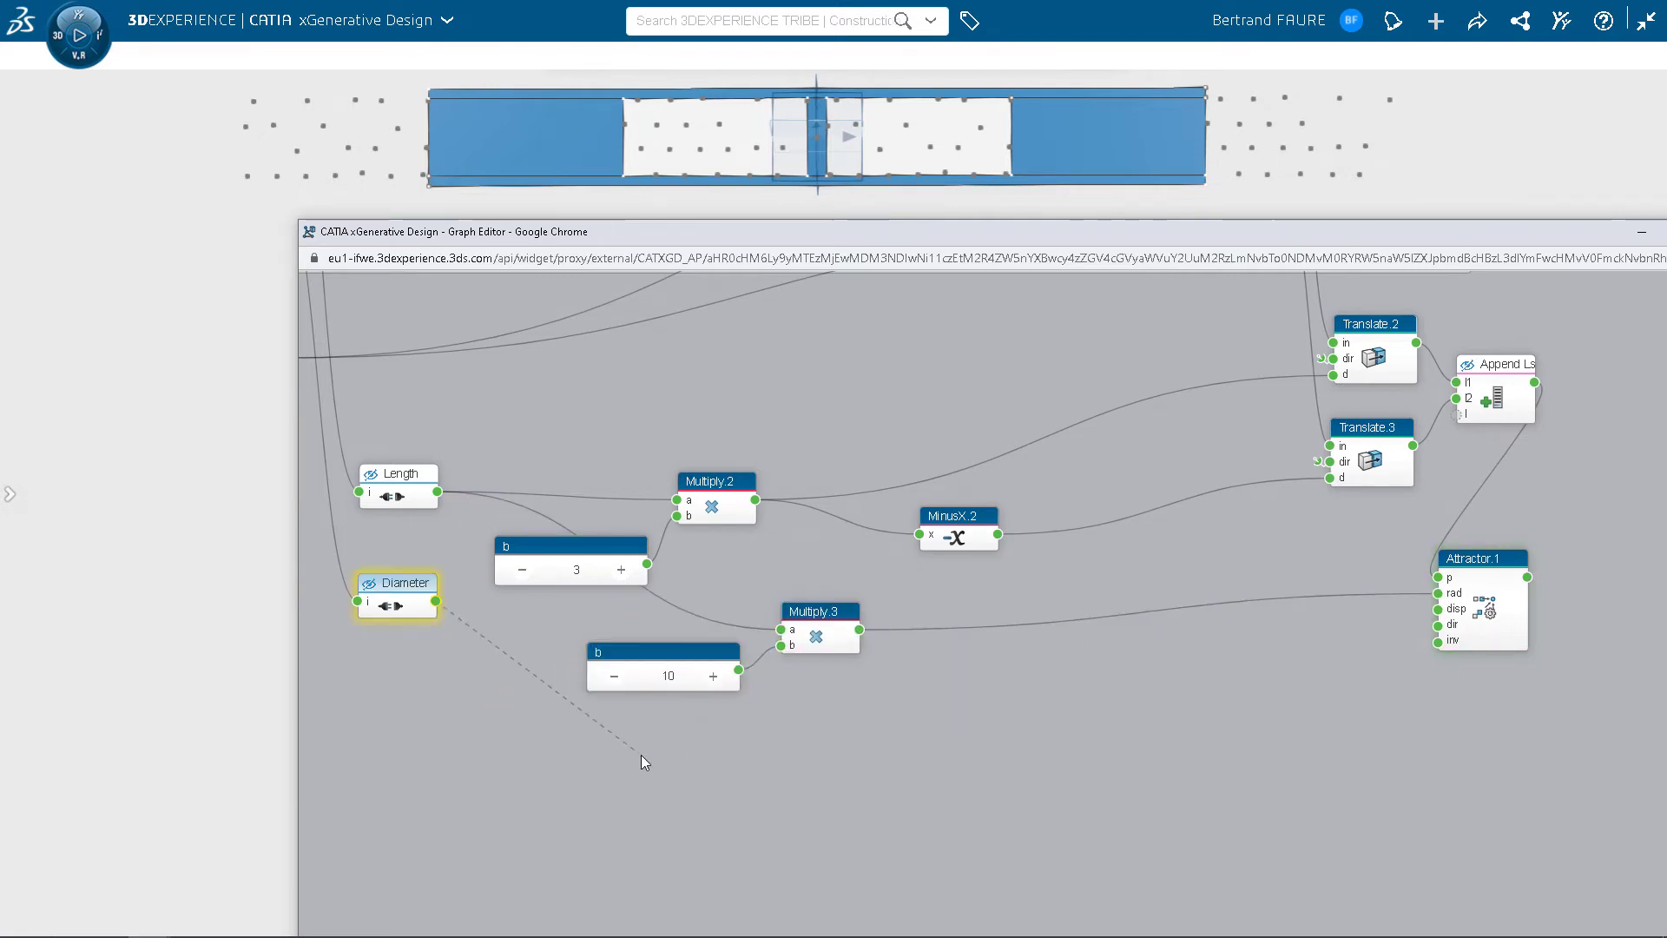
click(1394, 678)
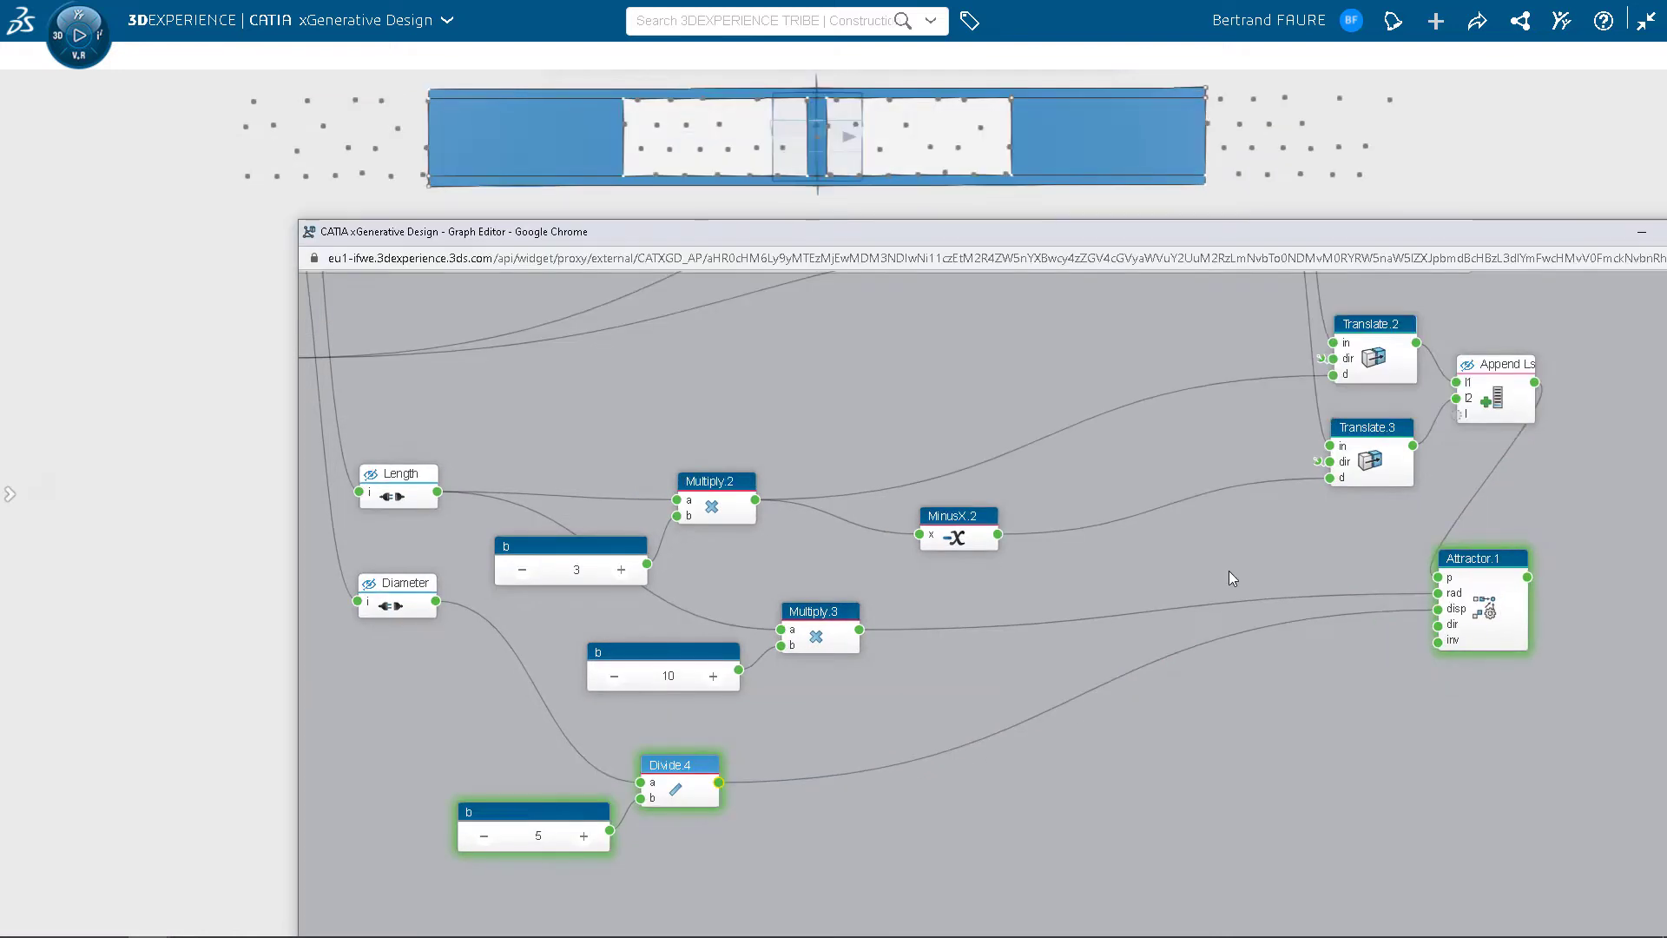
scroll(1228, 571, down, 5)
text(re)
Publish the attractors through a renamed relay output and enclose them in a Far Away Attractors region.
key(Return)
scroll(1356, 682, up, 3)
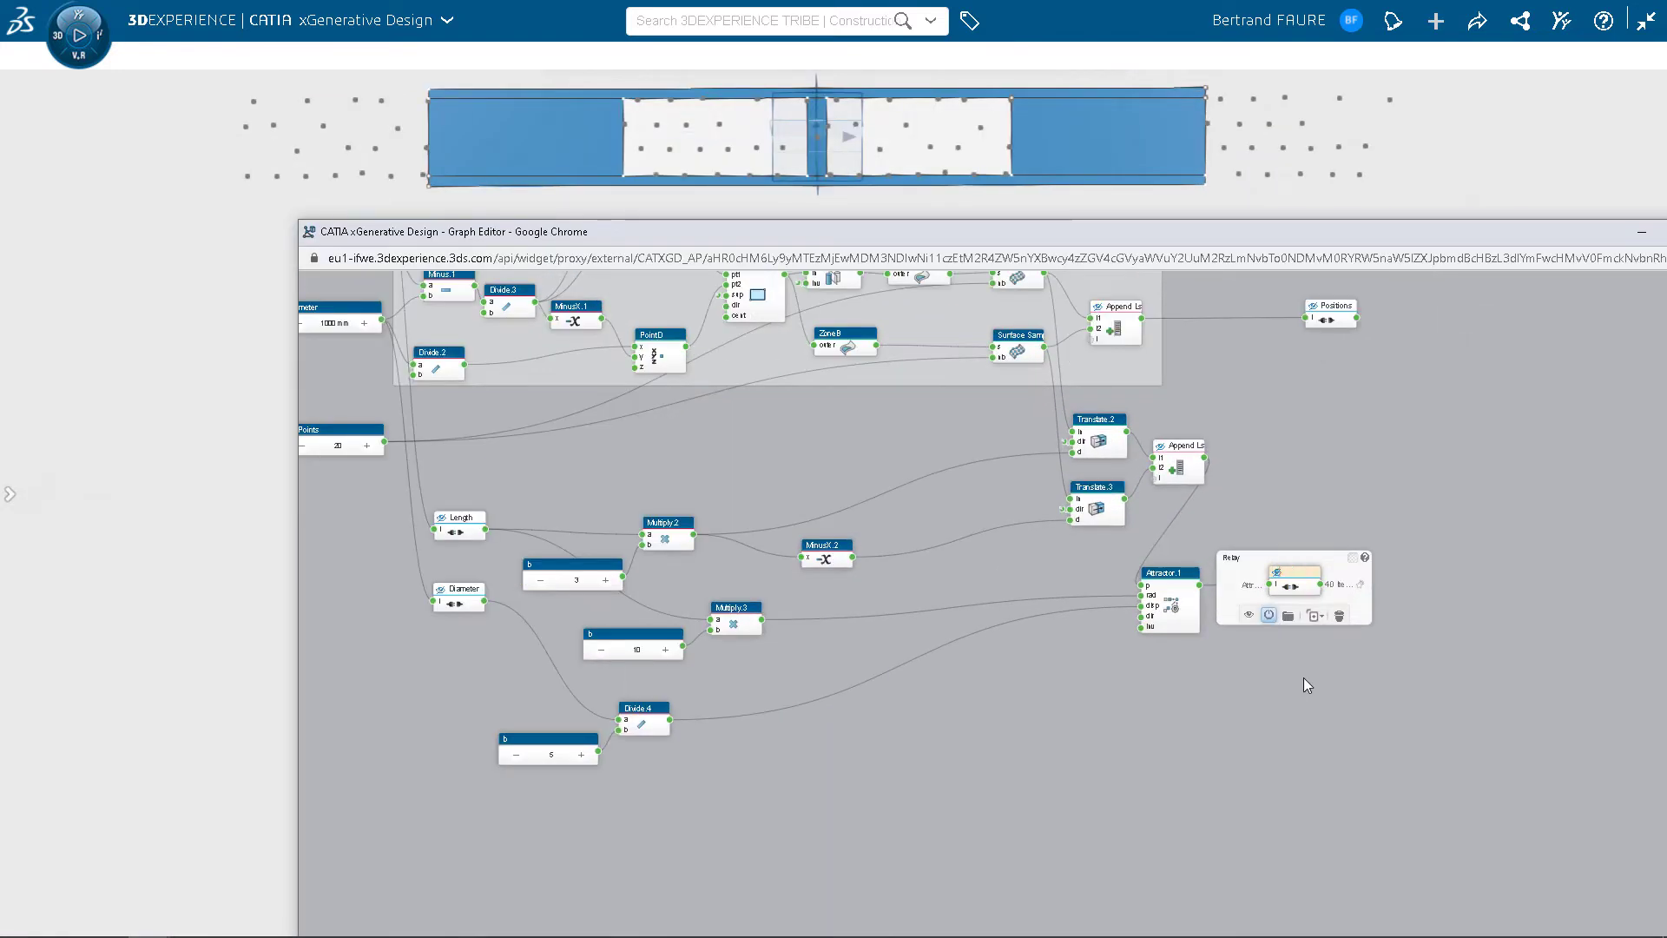
text(FarAwayA)
key(Return)
mouse_move(1250, 404)
mouse_down()
mouse_move(680, 794)
mouse_move(425, 851)
mouse_up()
click(435, 889)
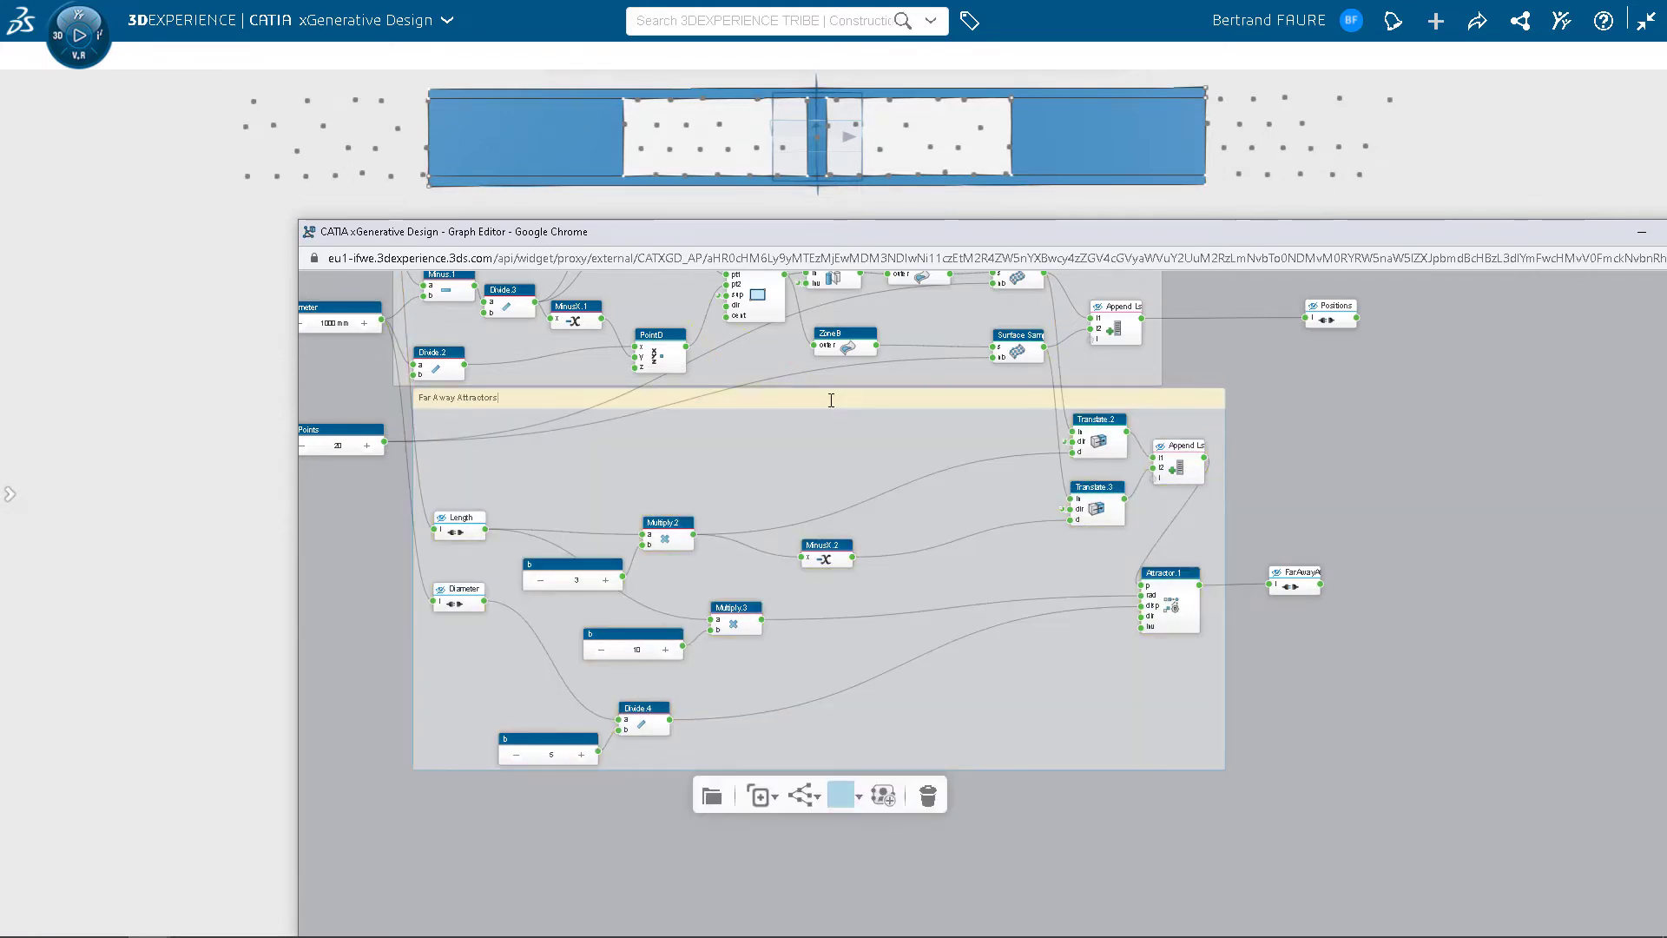
key(Return)
scroll(986, 627, up, 3)
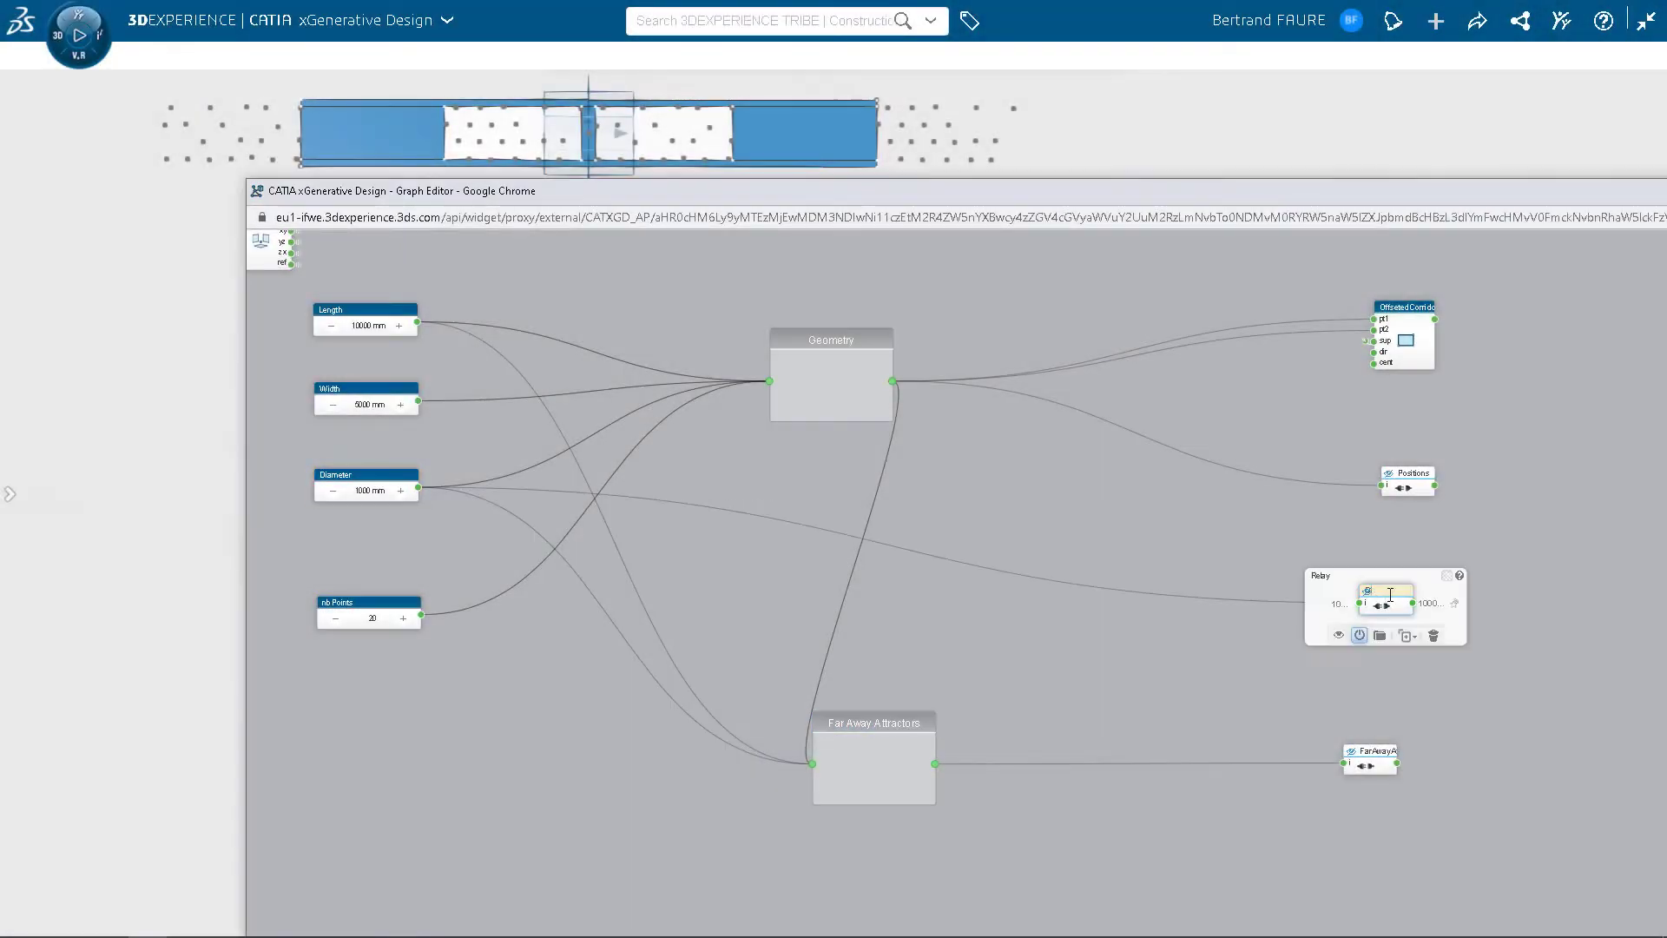
Publish nb Points as an output and line up all outputs in one column.
key(Return)
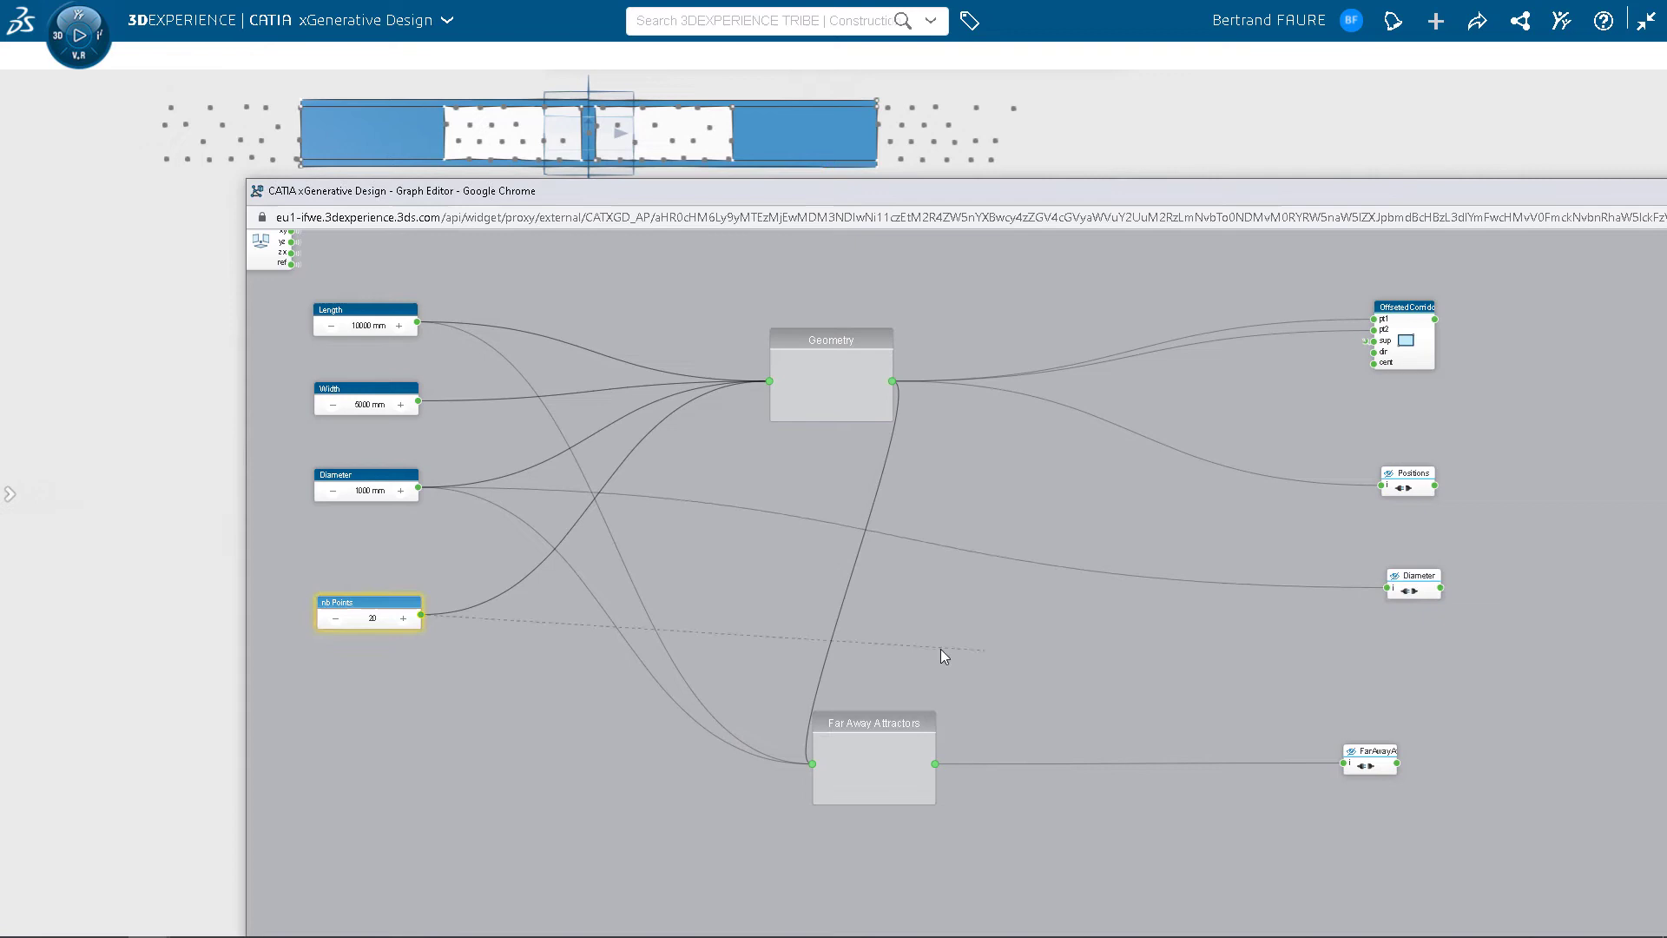
drag(421, 616, 1386, 690)
key(Return)
drag(1498, 820, 1342, 294)
click(1355, 330)
click(1353, 413)
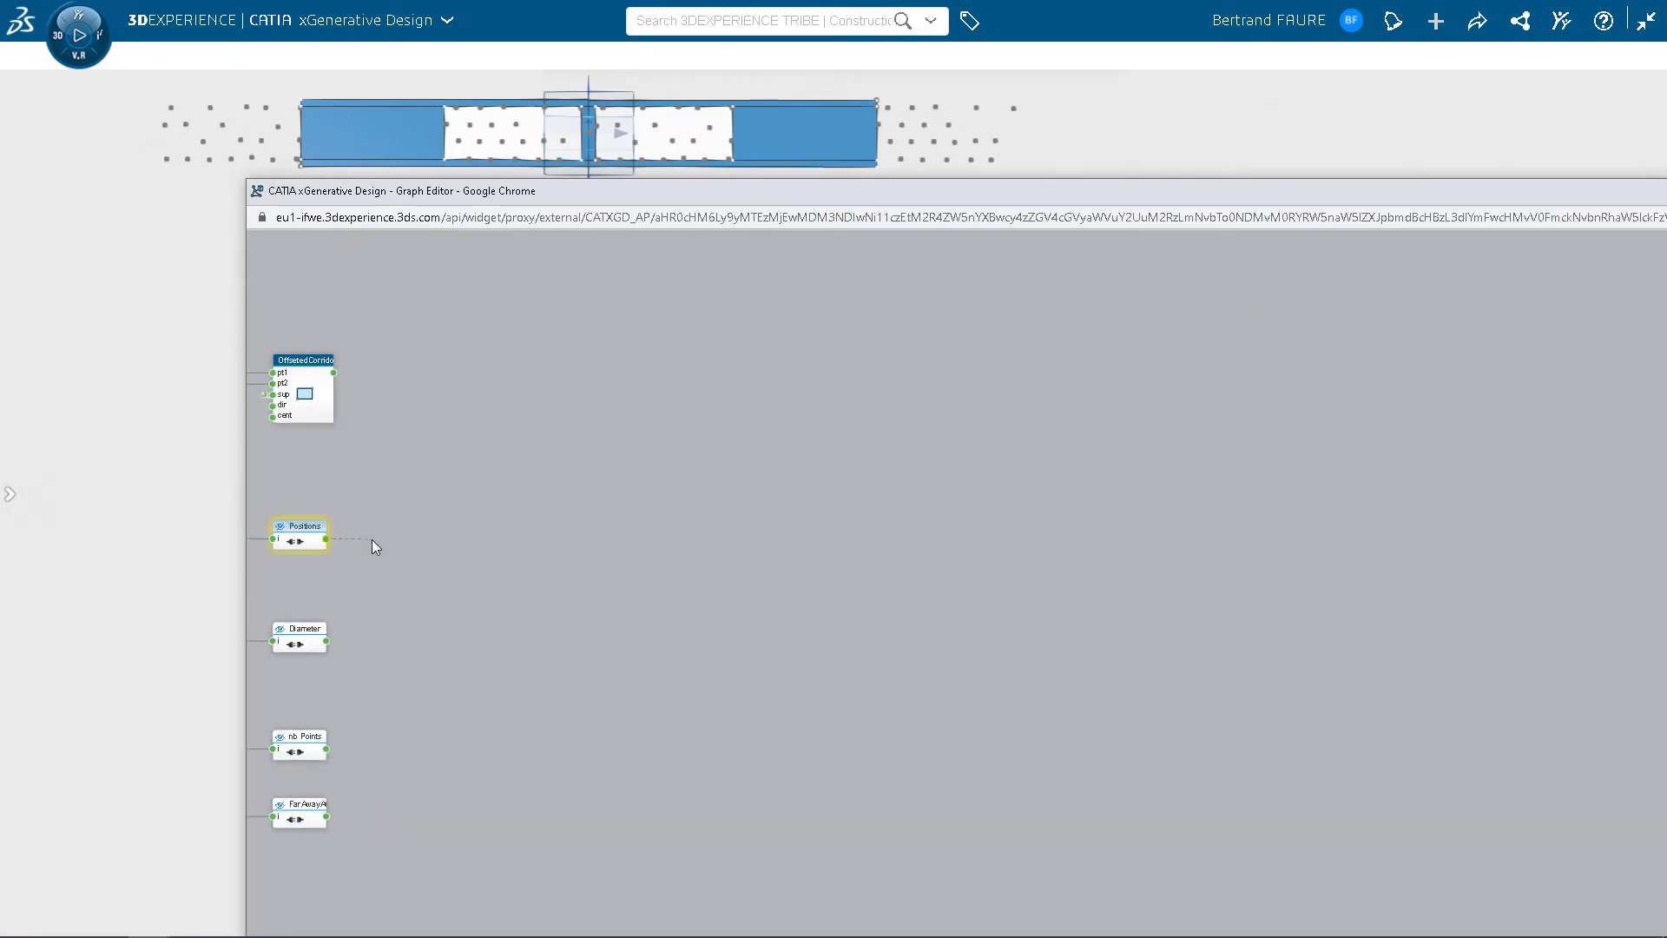
Feed a transposed copy of Positions into a Remove List Item node.
drag(515, 548, 574, 560)
double_click(673, 559)
text(removeli)
key(Return)
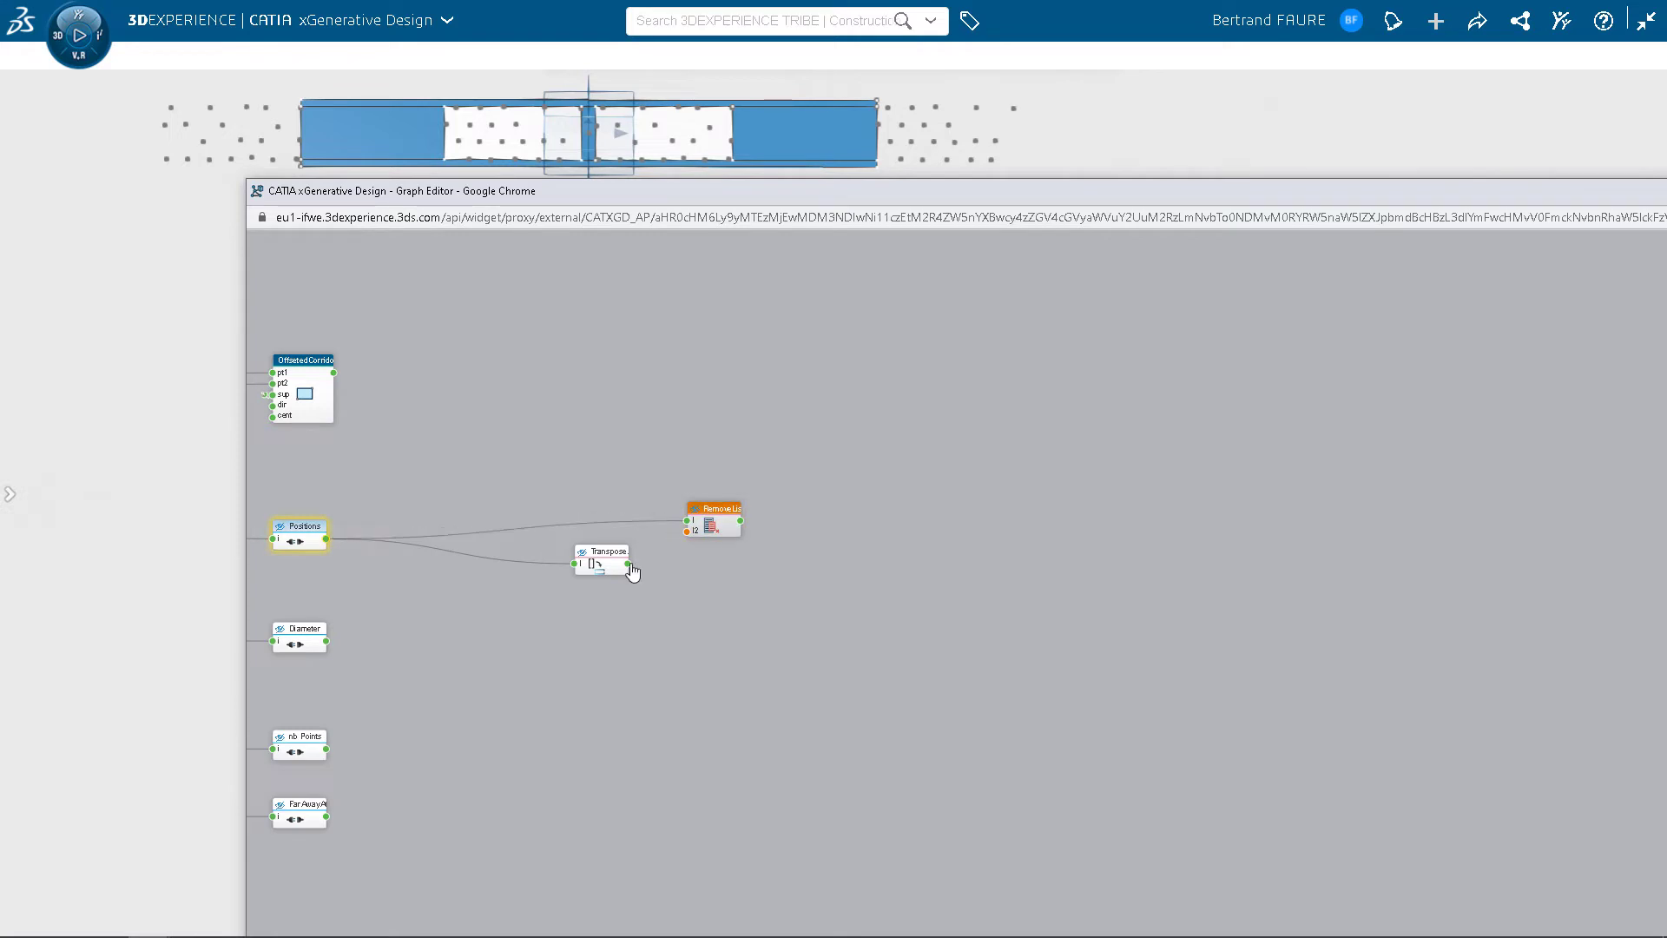
drag(677, 540, 766, 482)
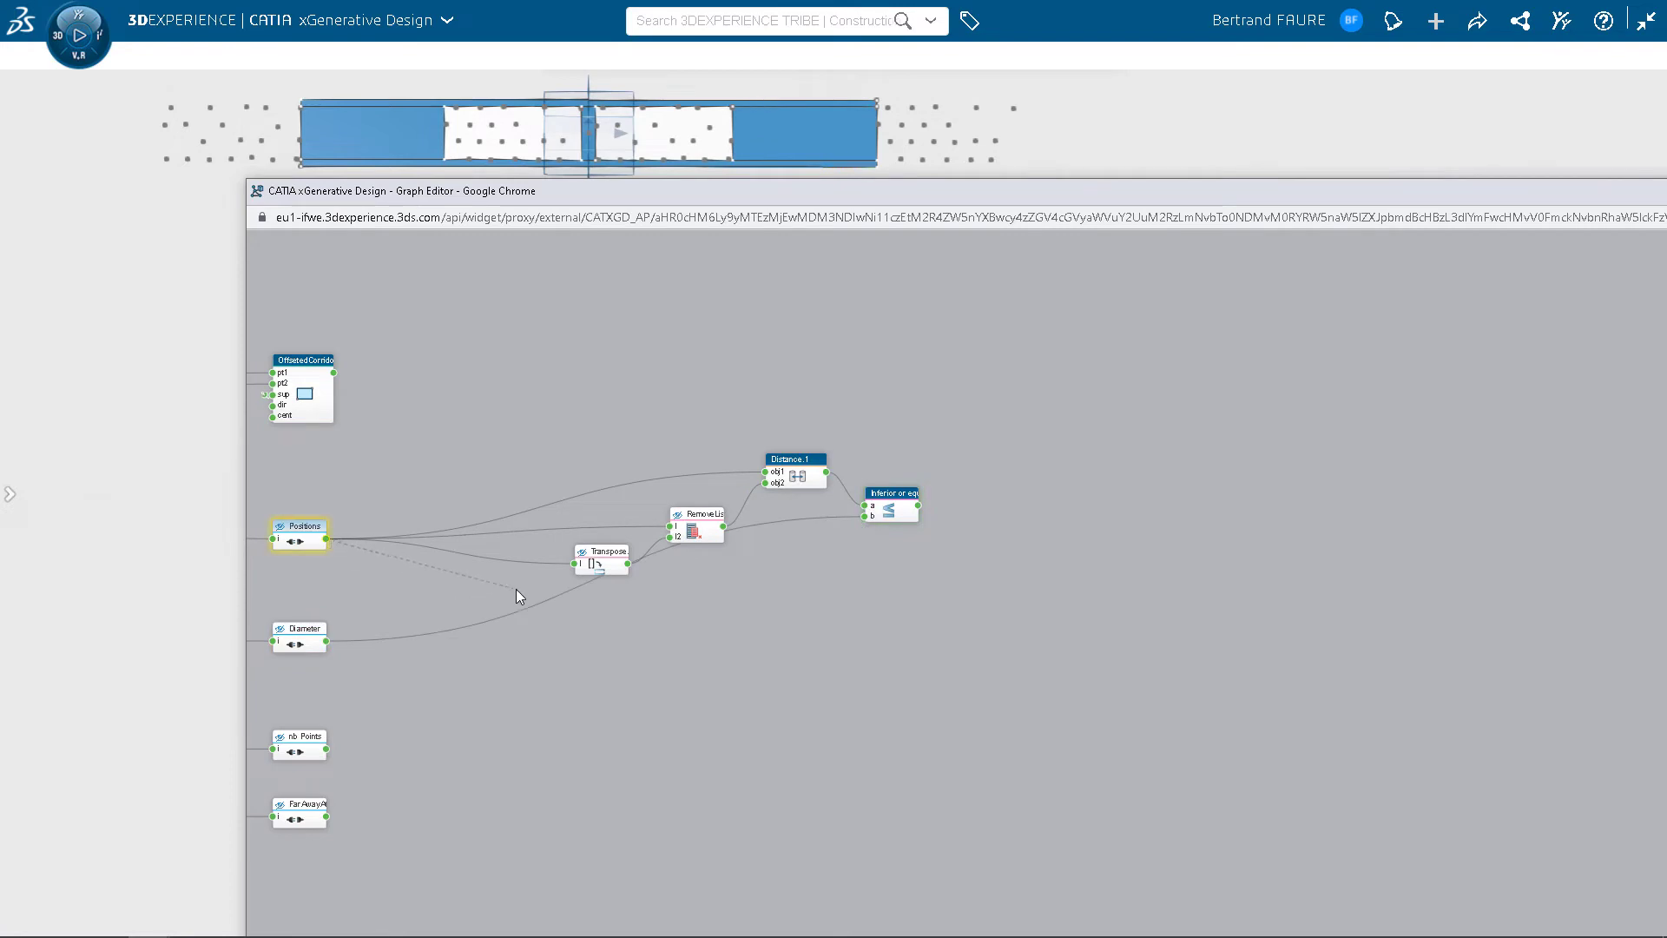
Add a Repulse point attractor force on Positions with Diameter divided by 2.
drag(516, 588, 587, 622)
click(643, 713)
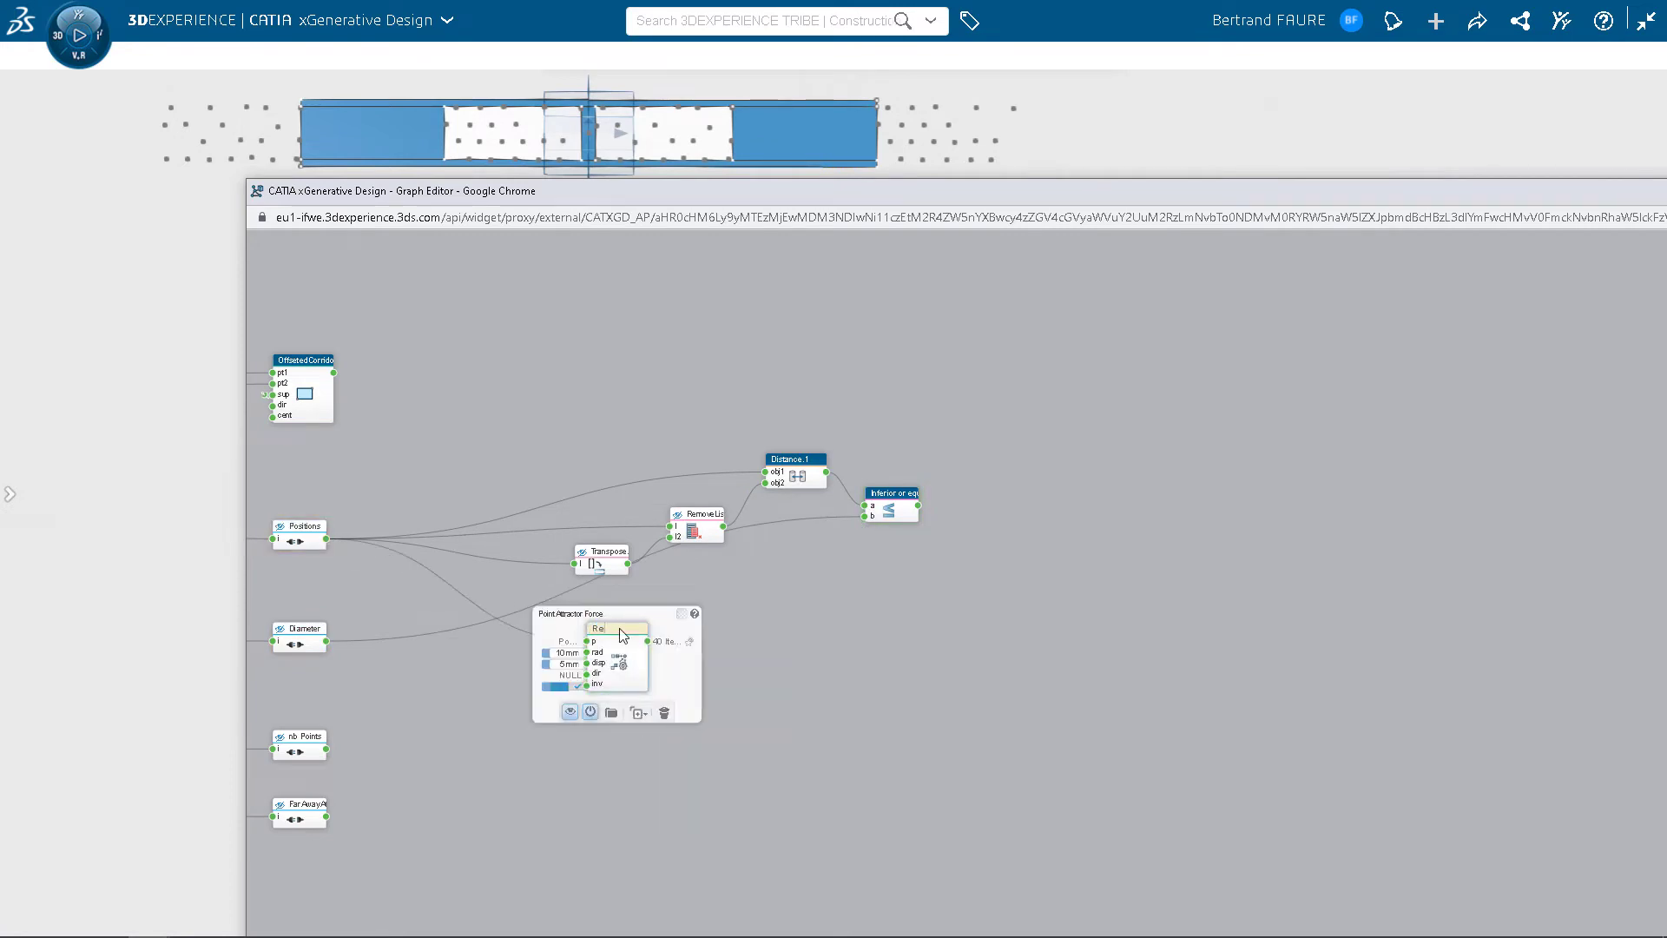
click(623, 635)
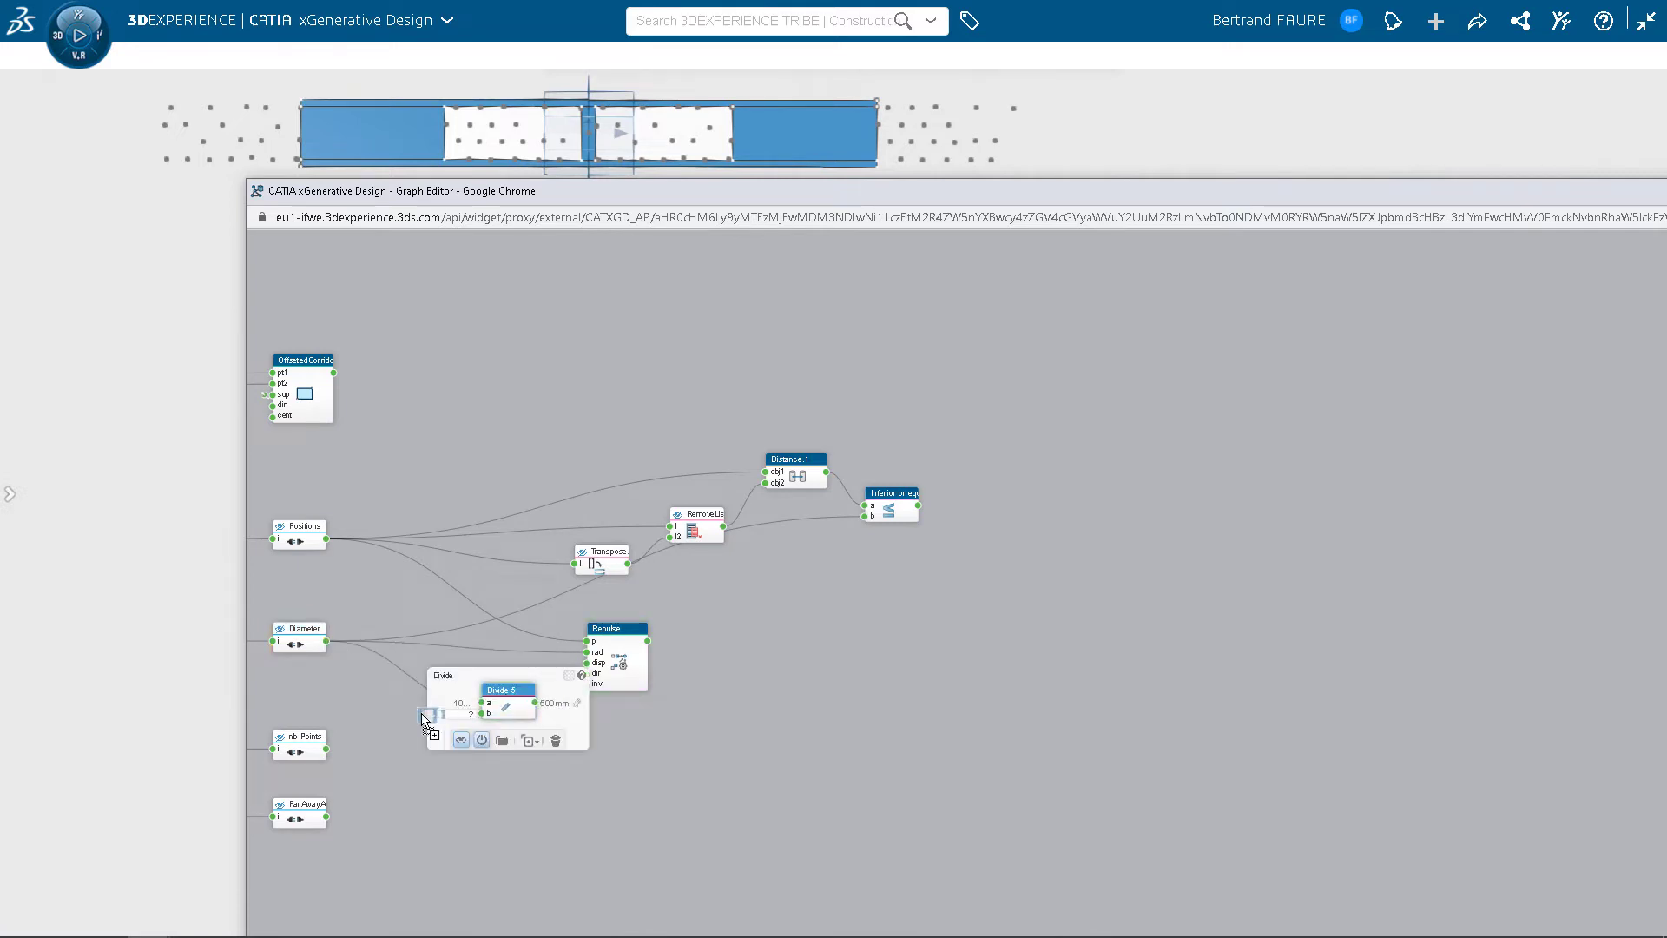
drag(397, 715, 404, 720)
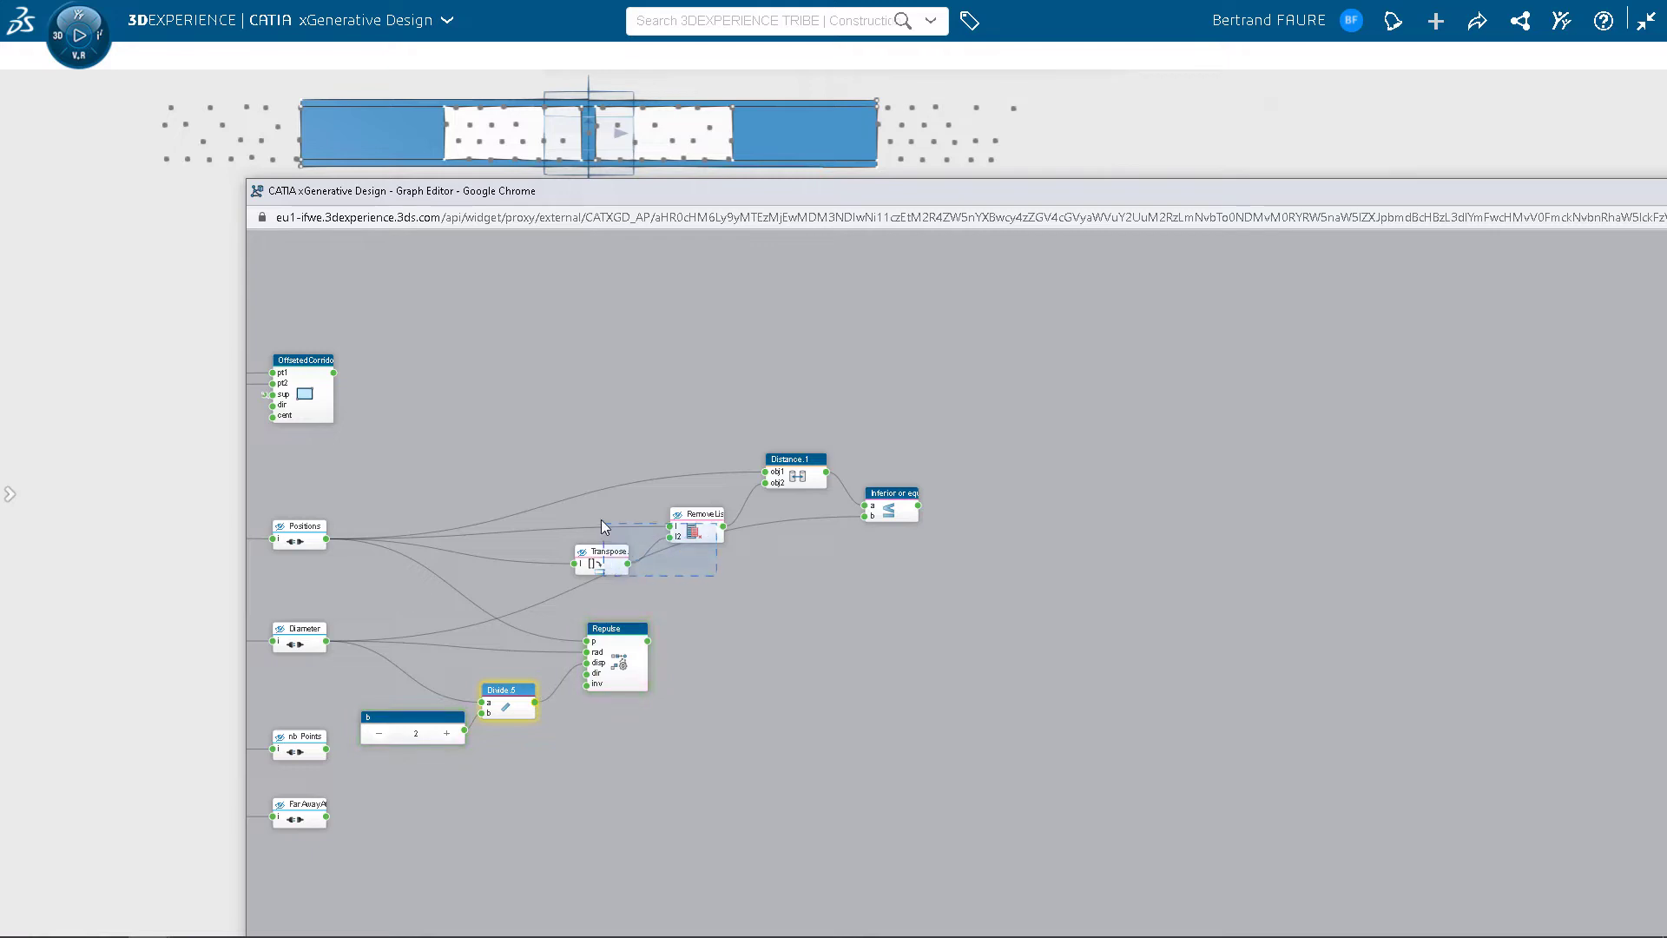
Copy the Transpose and RemoveList pair and feed the repulsion result into it.
drag(600, 527, 591, 505)
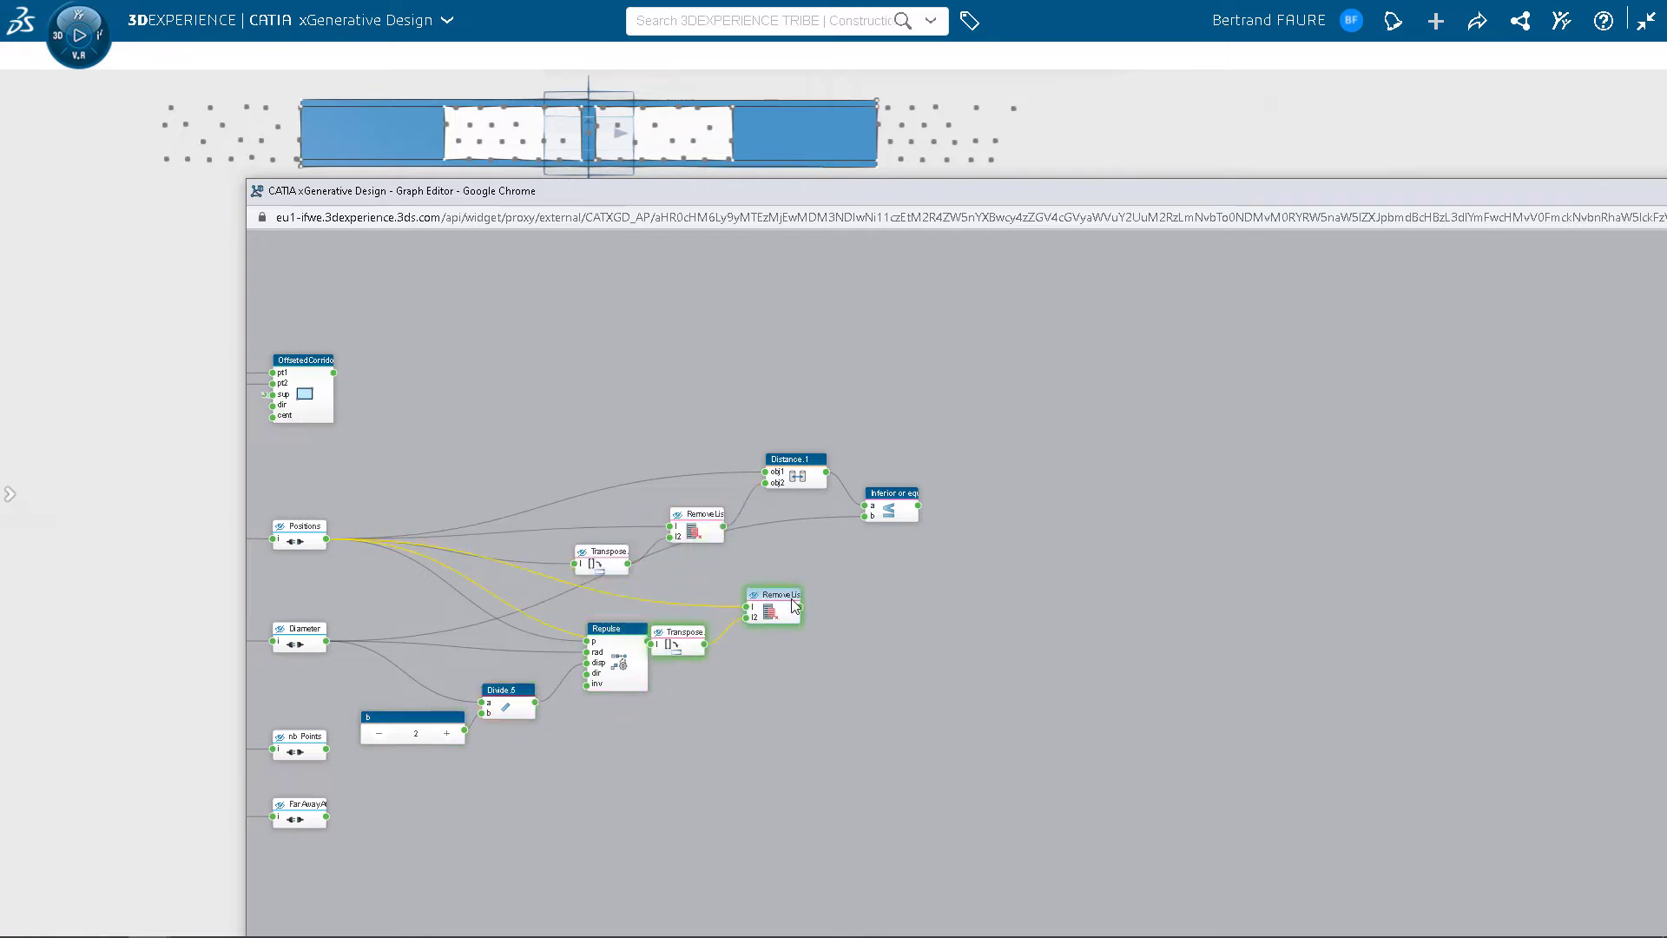
drag(793, 604, 838, 645)
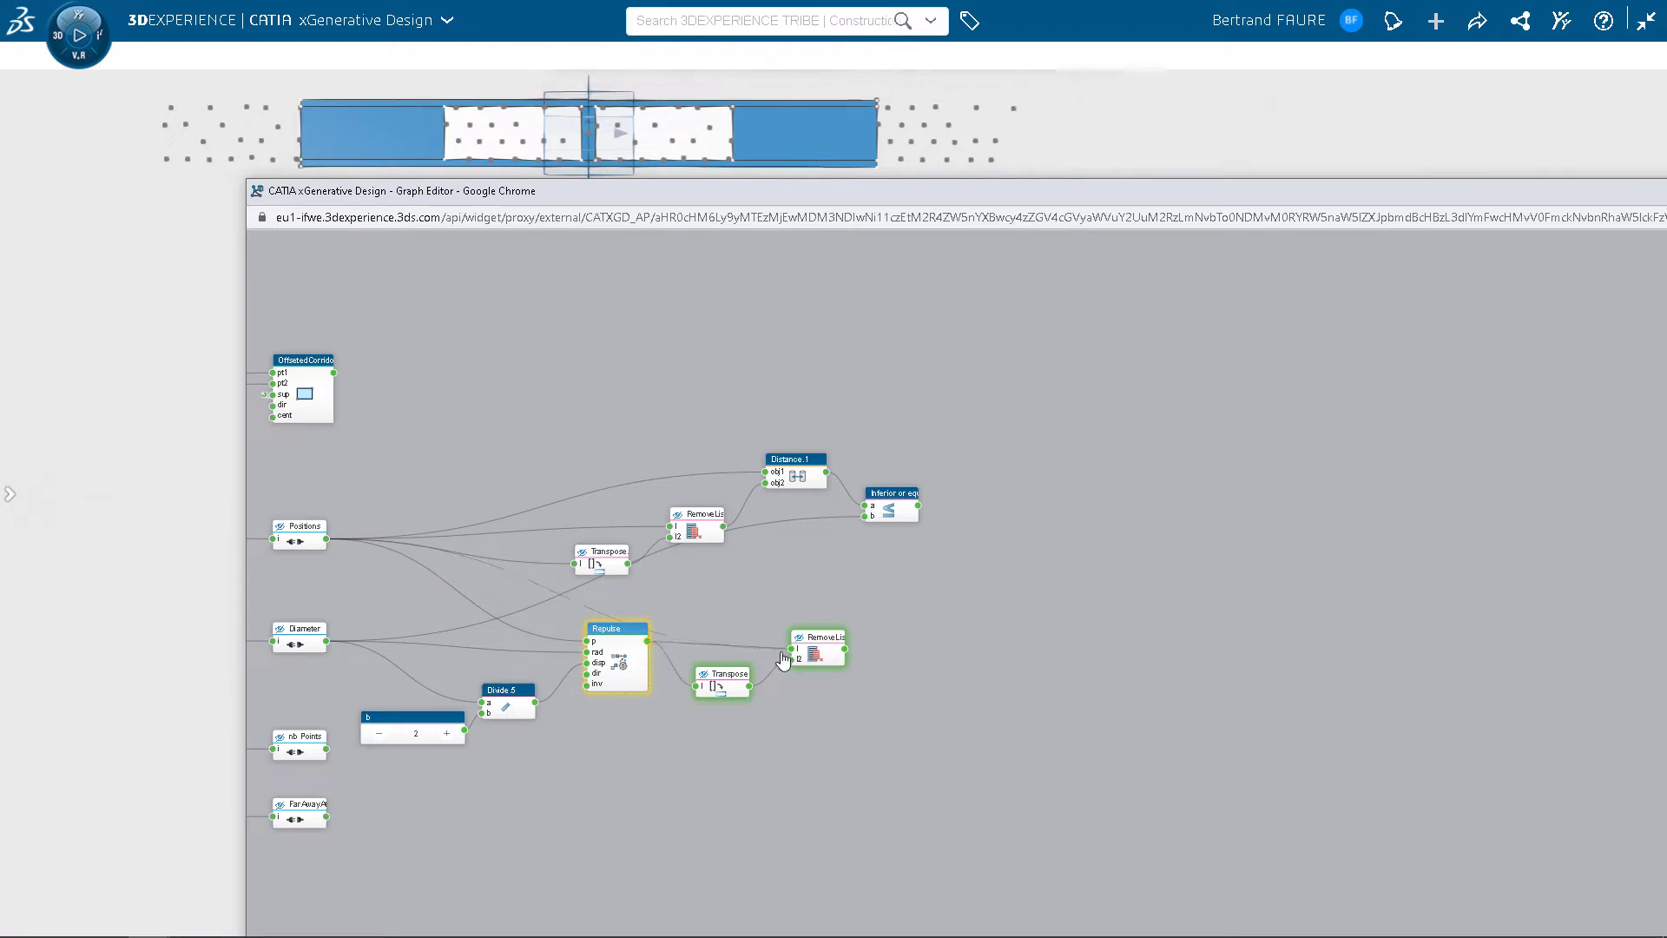
drag(786, 661, 791, 651)
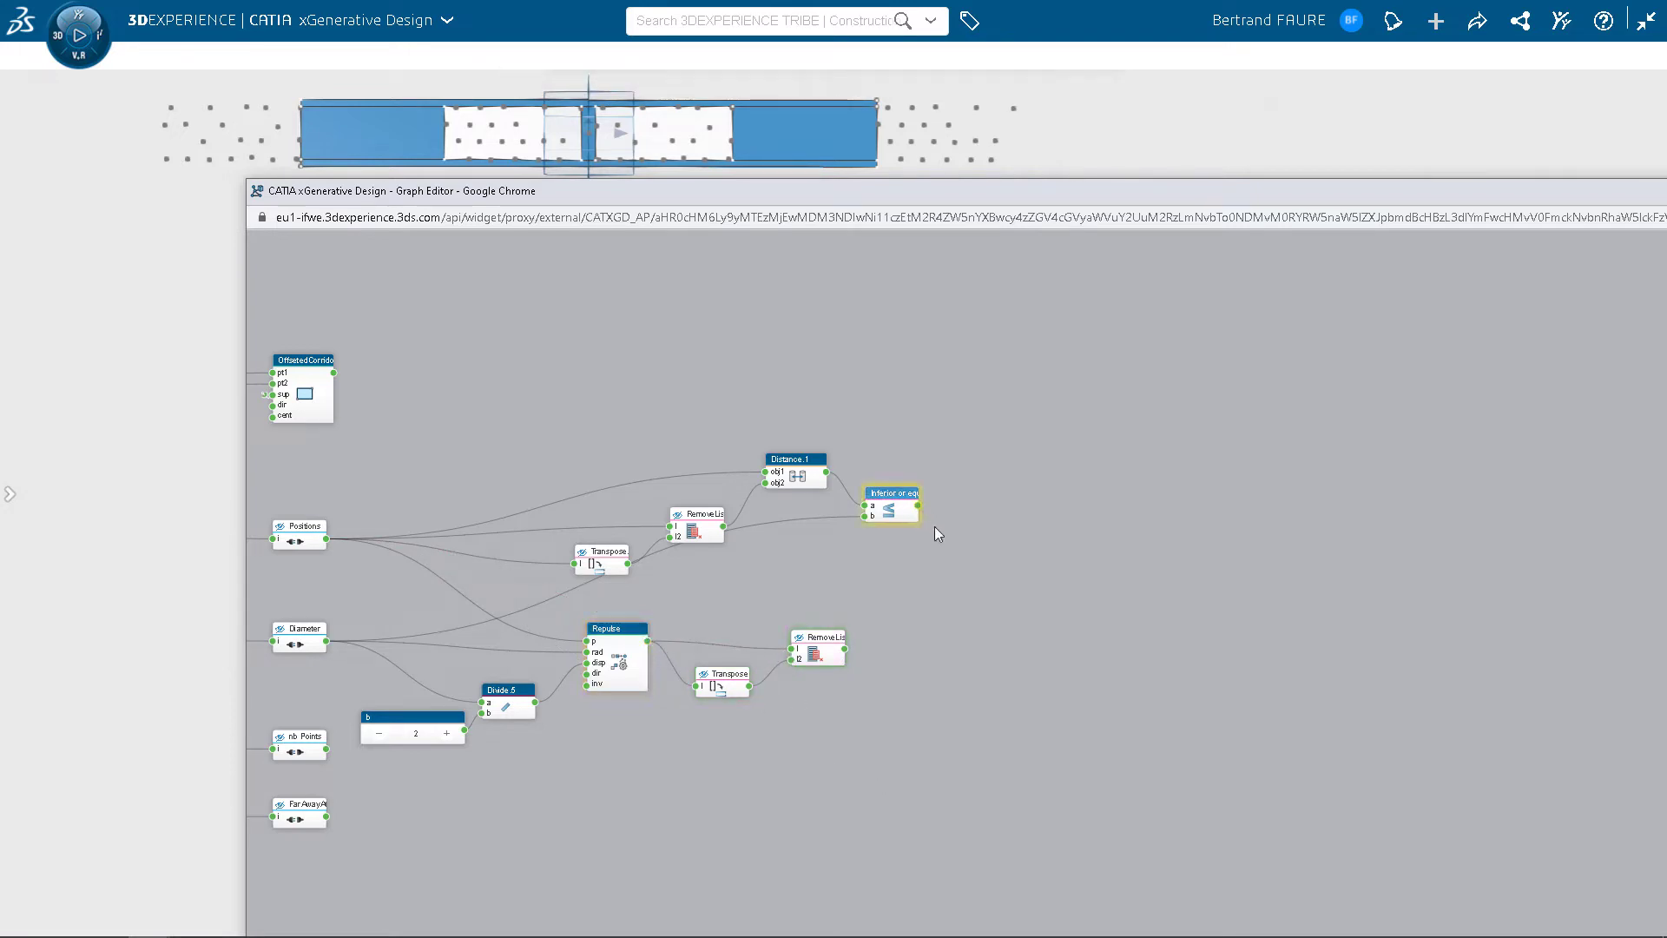
Feed an Empty value into Select.1 and add a Remove Empty node after it.
key(ctrl+v)
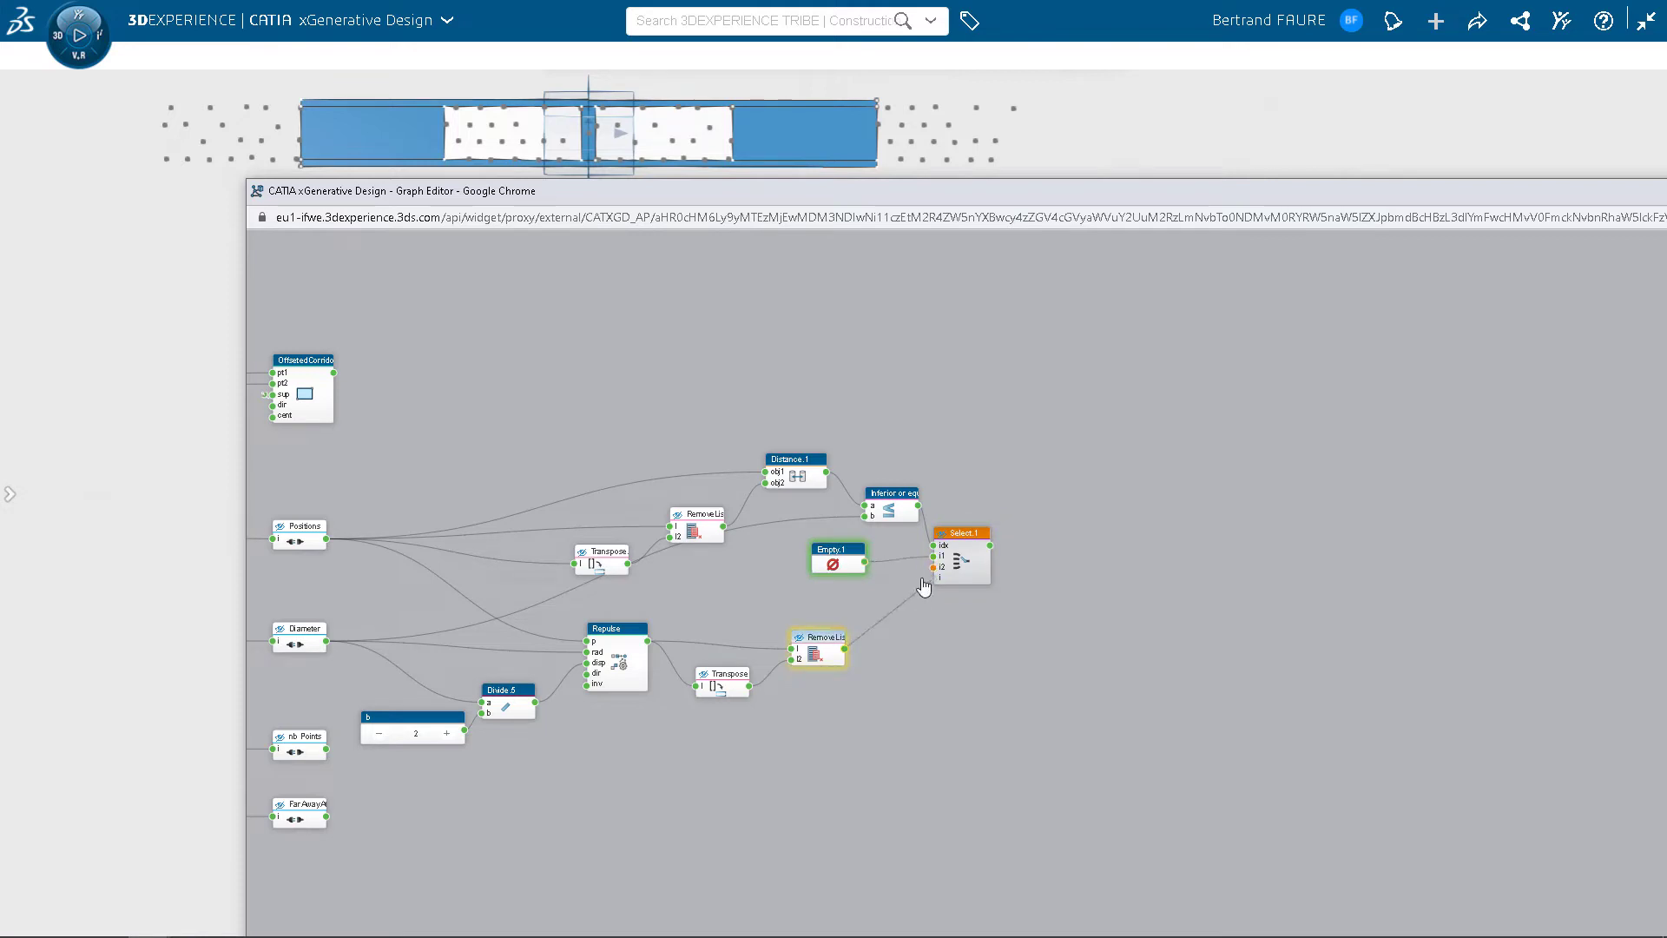
click(934, 581)
click(1029, 547)
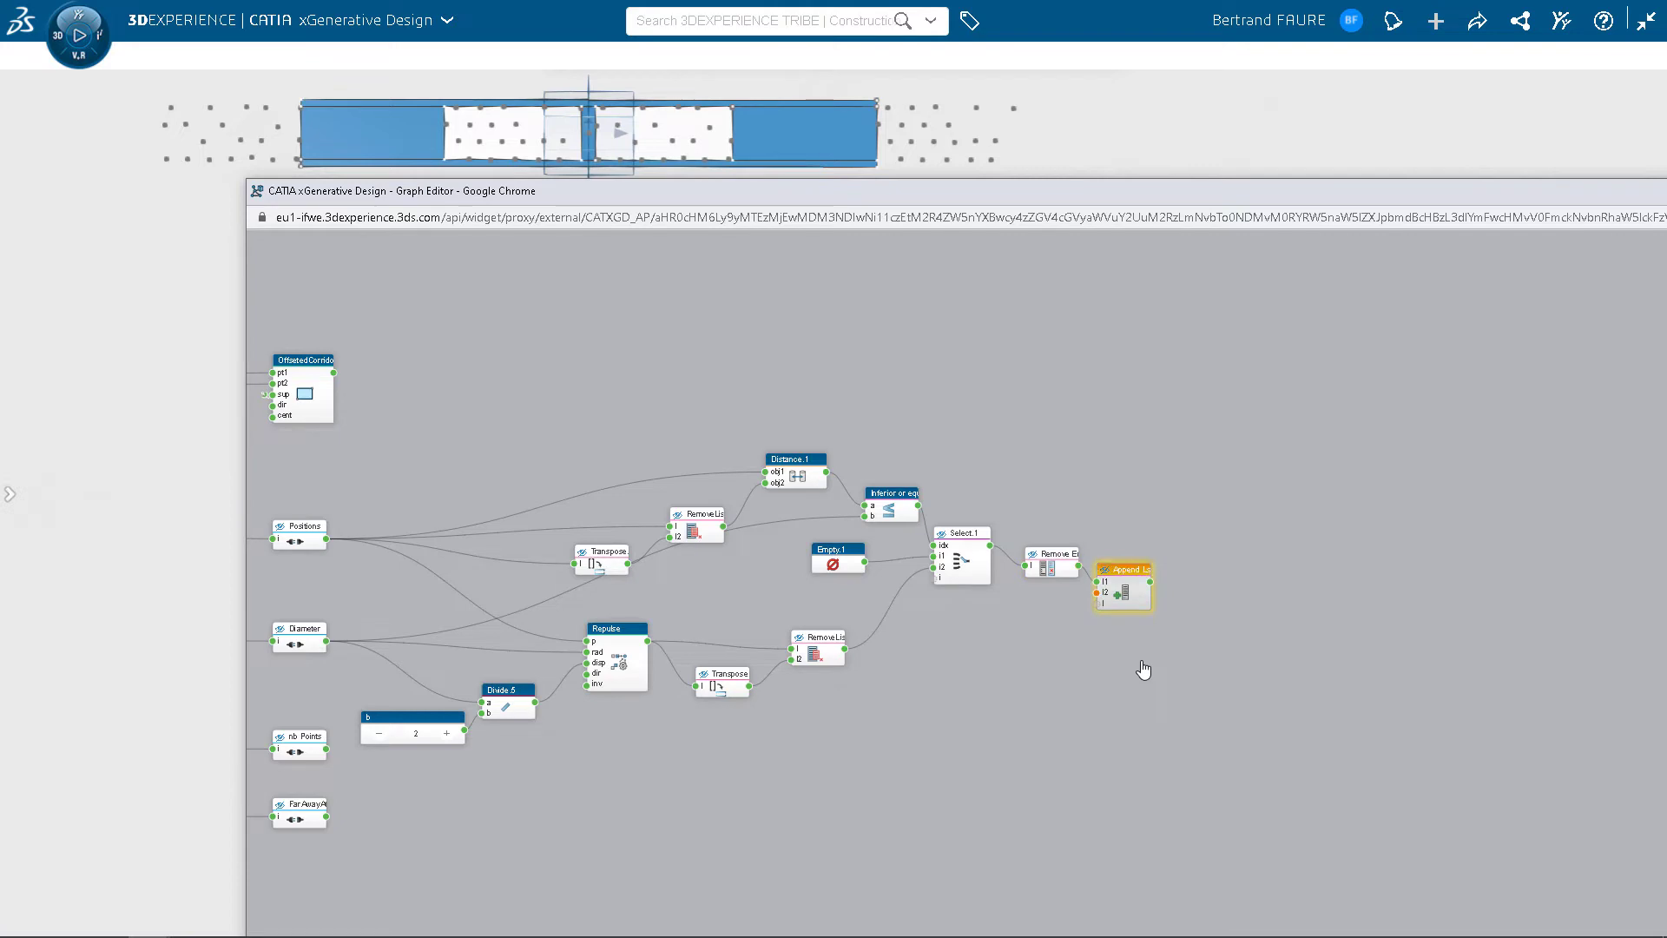
Pass the far-away attractors through a Deepen node and append them to the repulsor list.
click(327, 817)
click(503, 833)
text(deep)
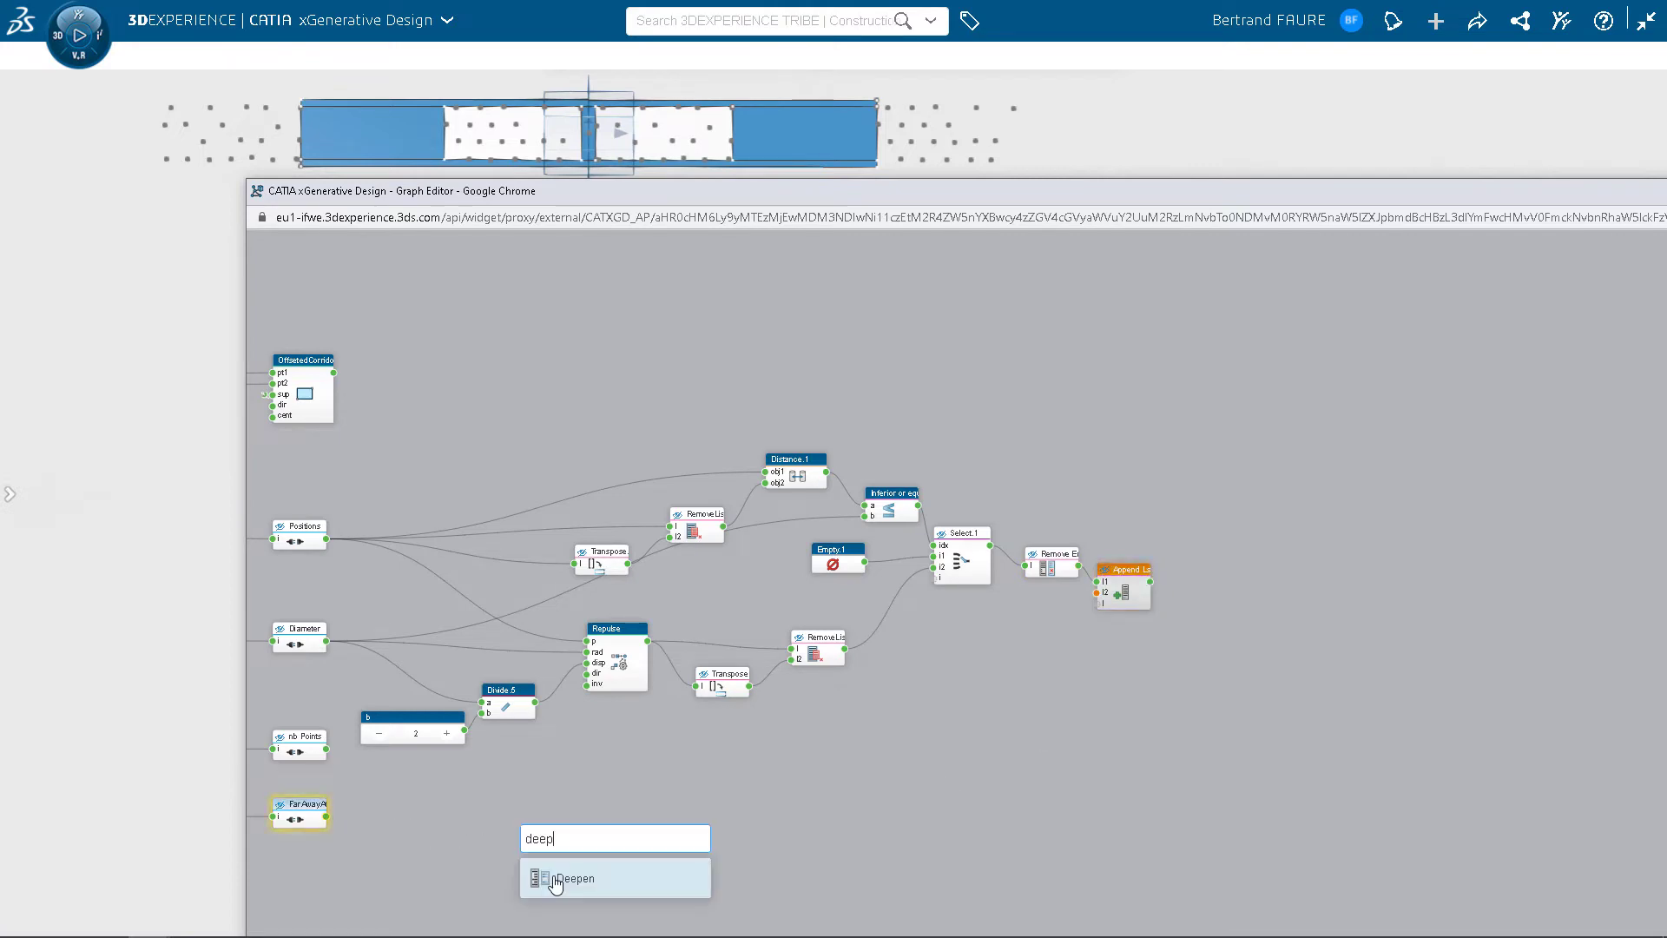
click(554, 880)
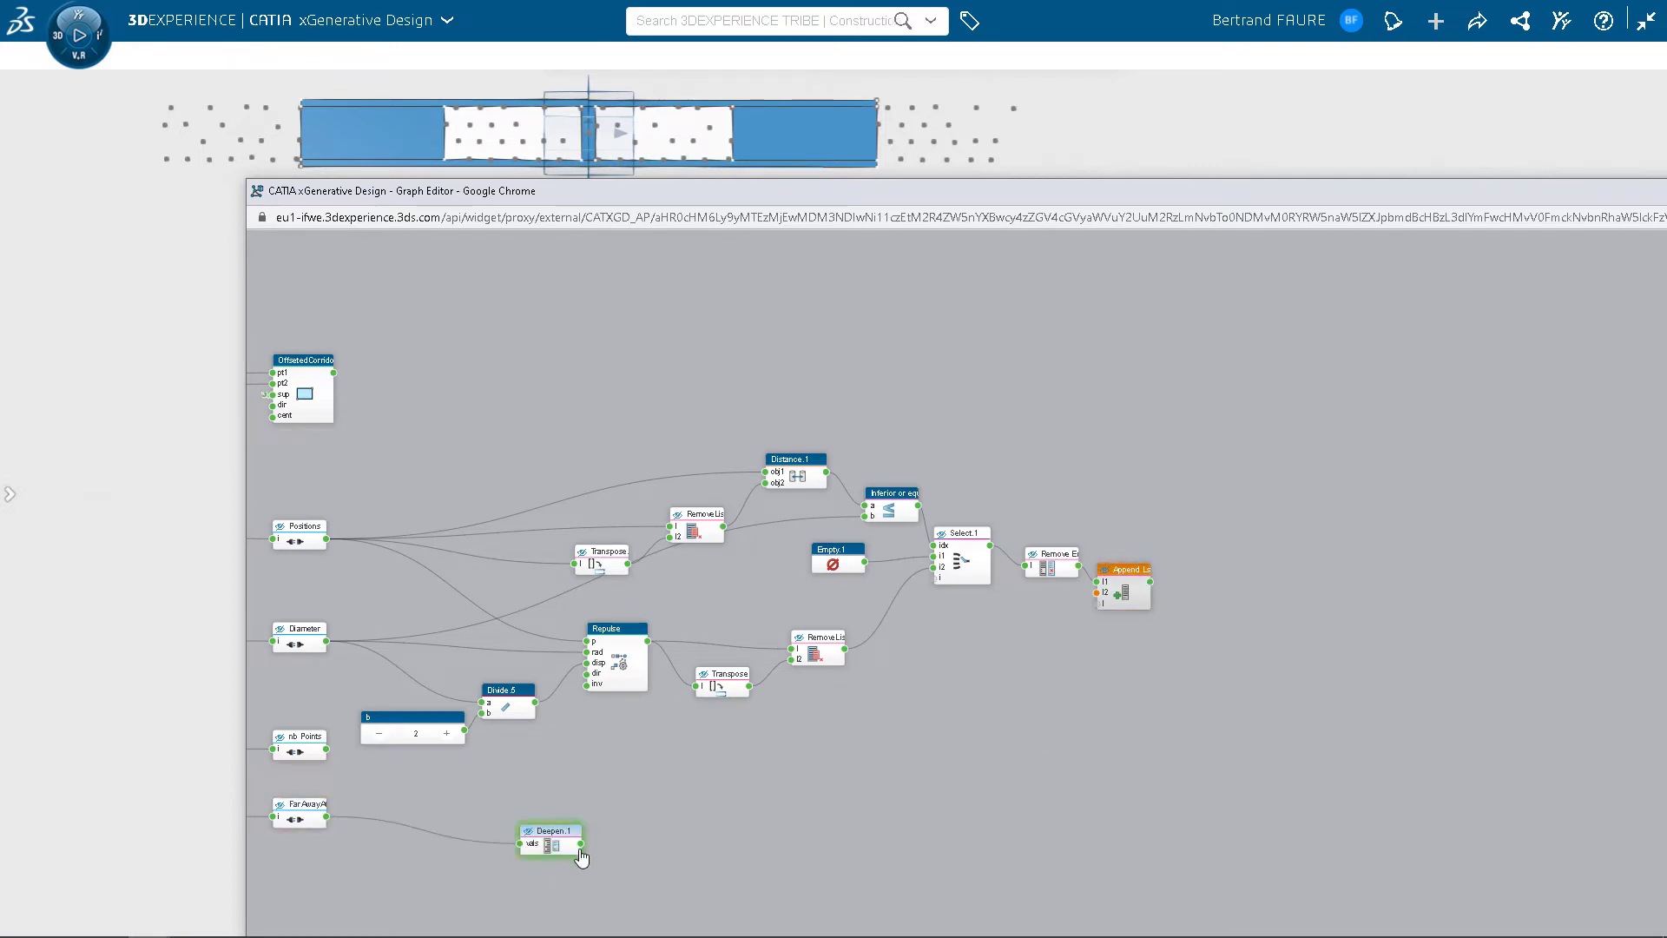
click(1094, 597)
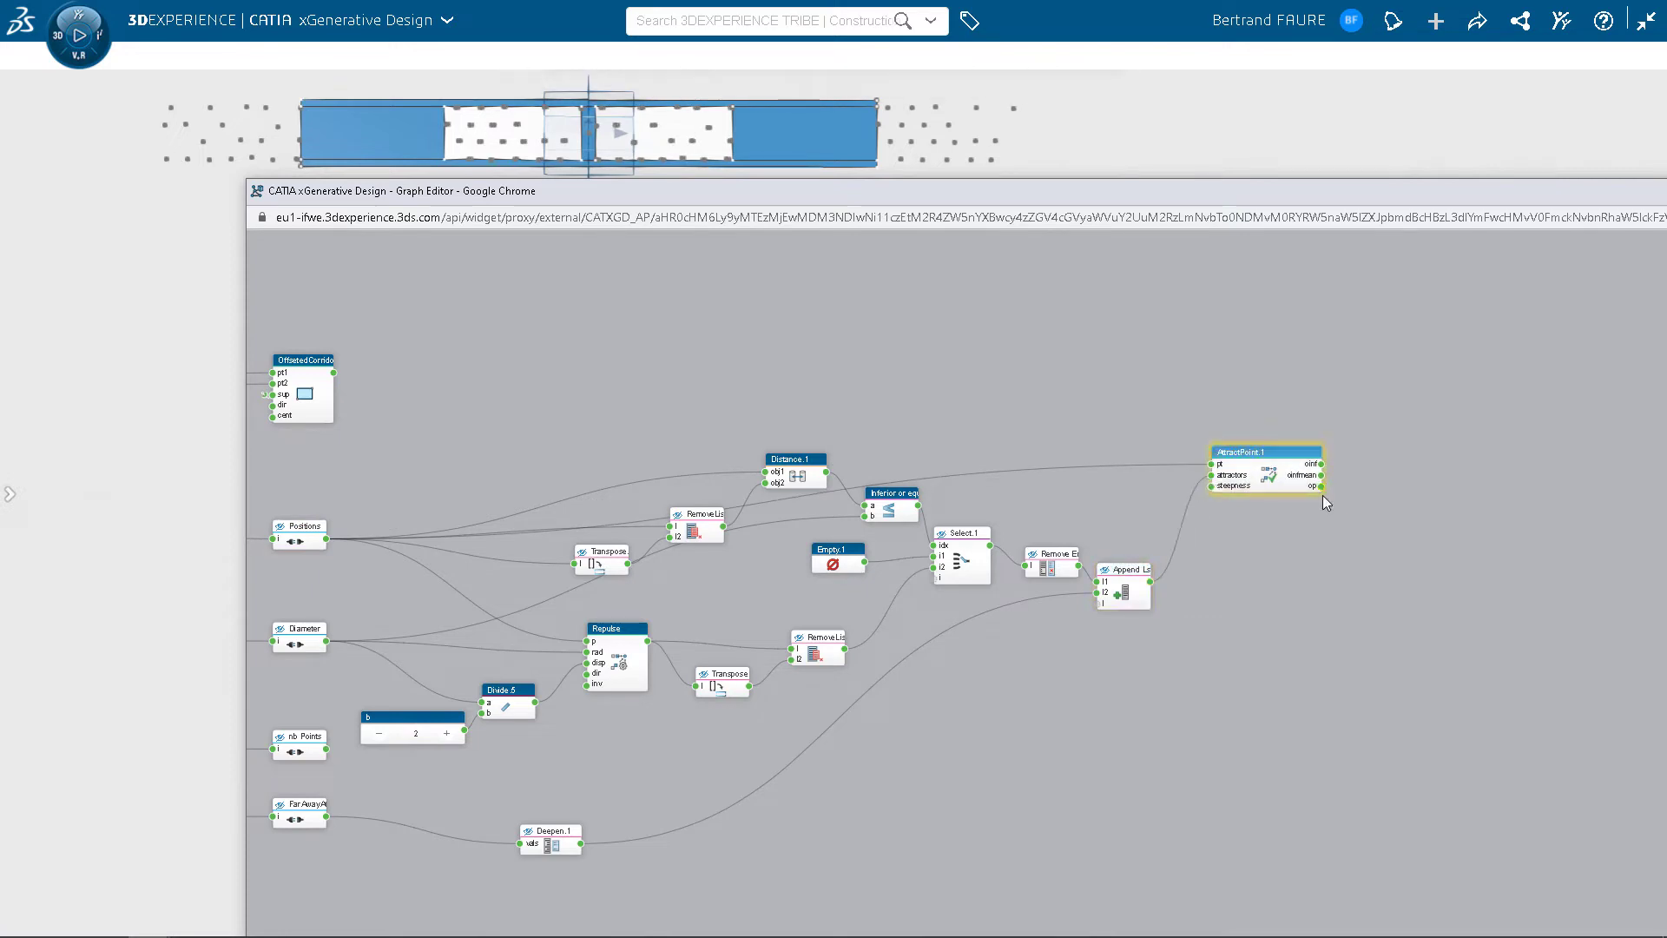
Test the attracted points with Is Inside and Equal.1 against 3, driving Select.2.
click(1324, 541)
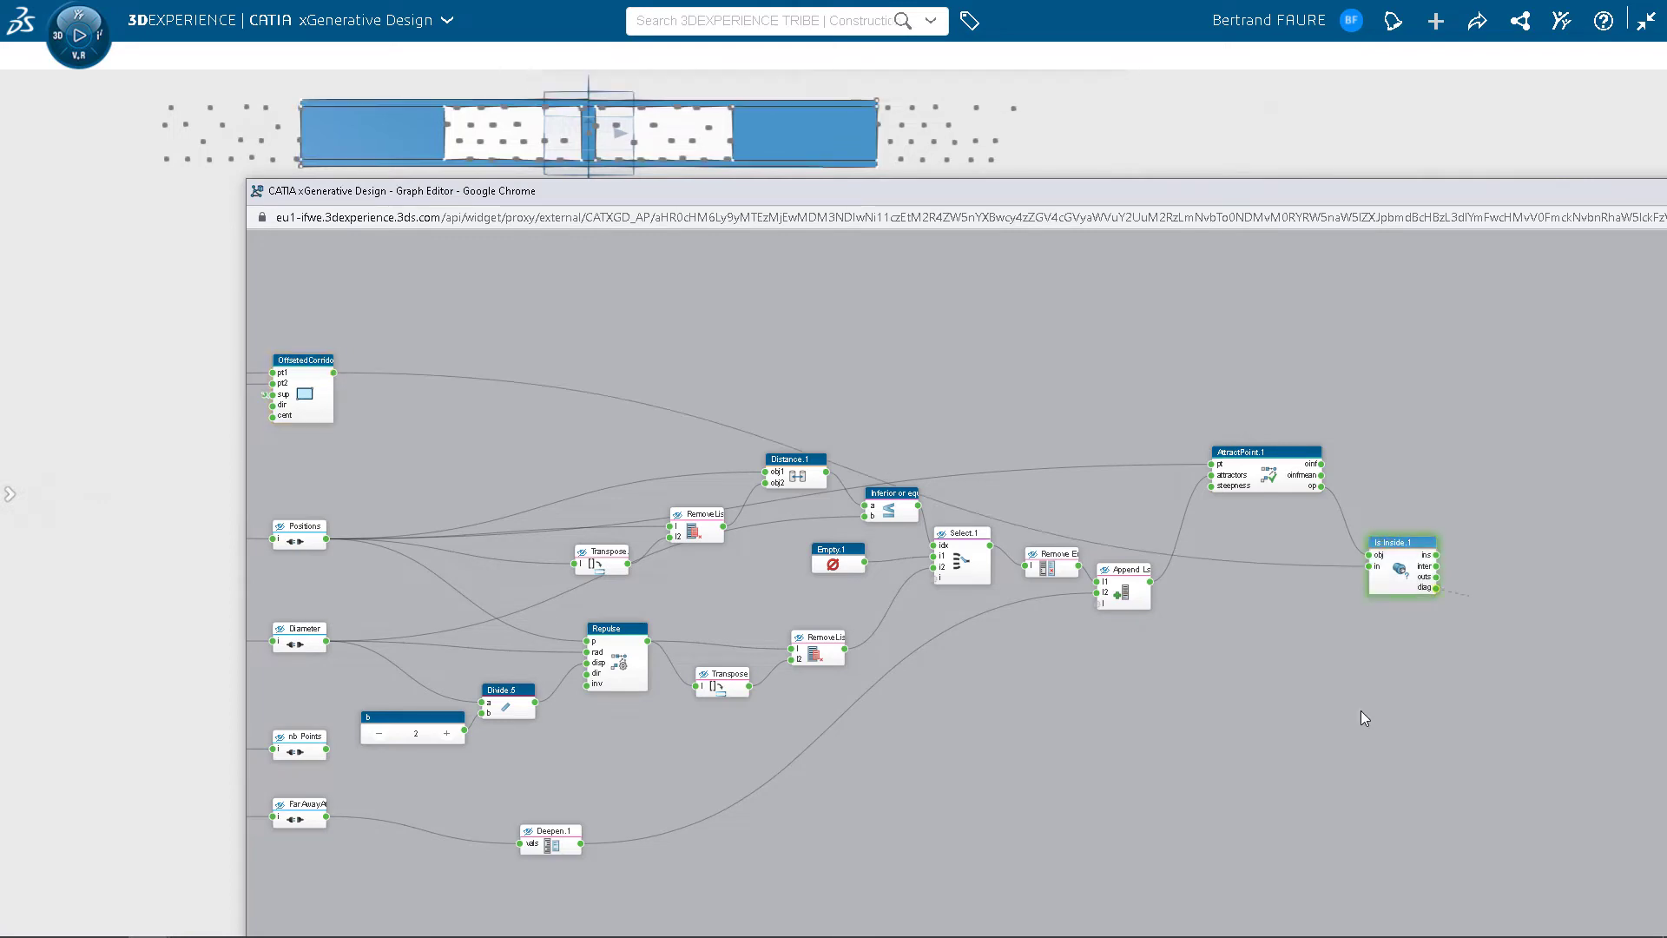
mouse_move(1474, 625)
click(1493, 652)
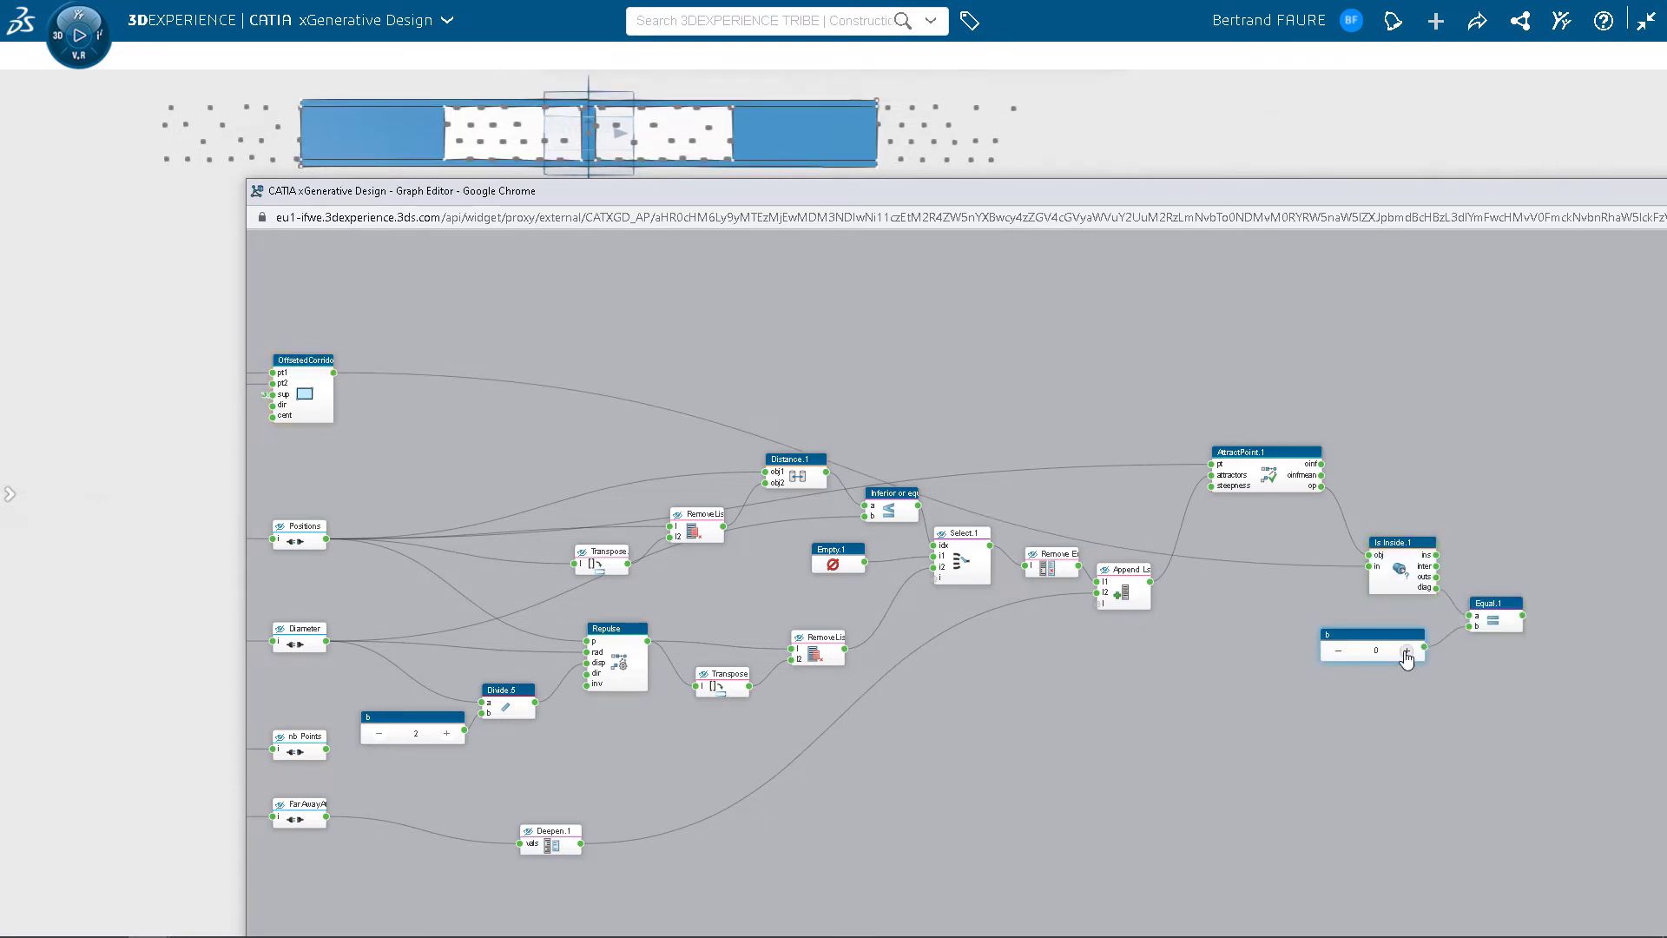
click(1406, 653)
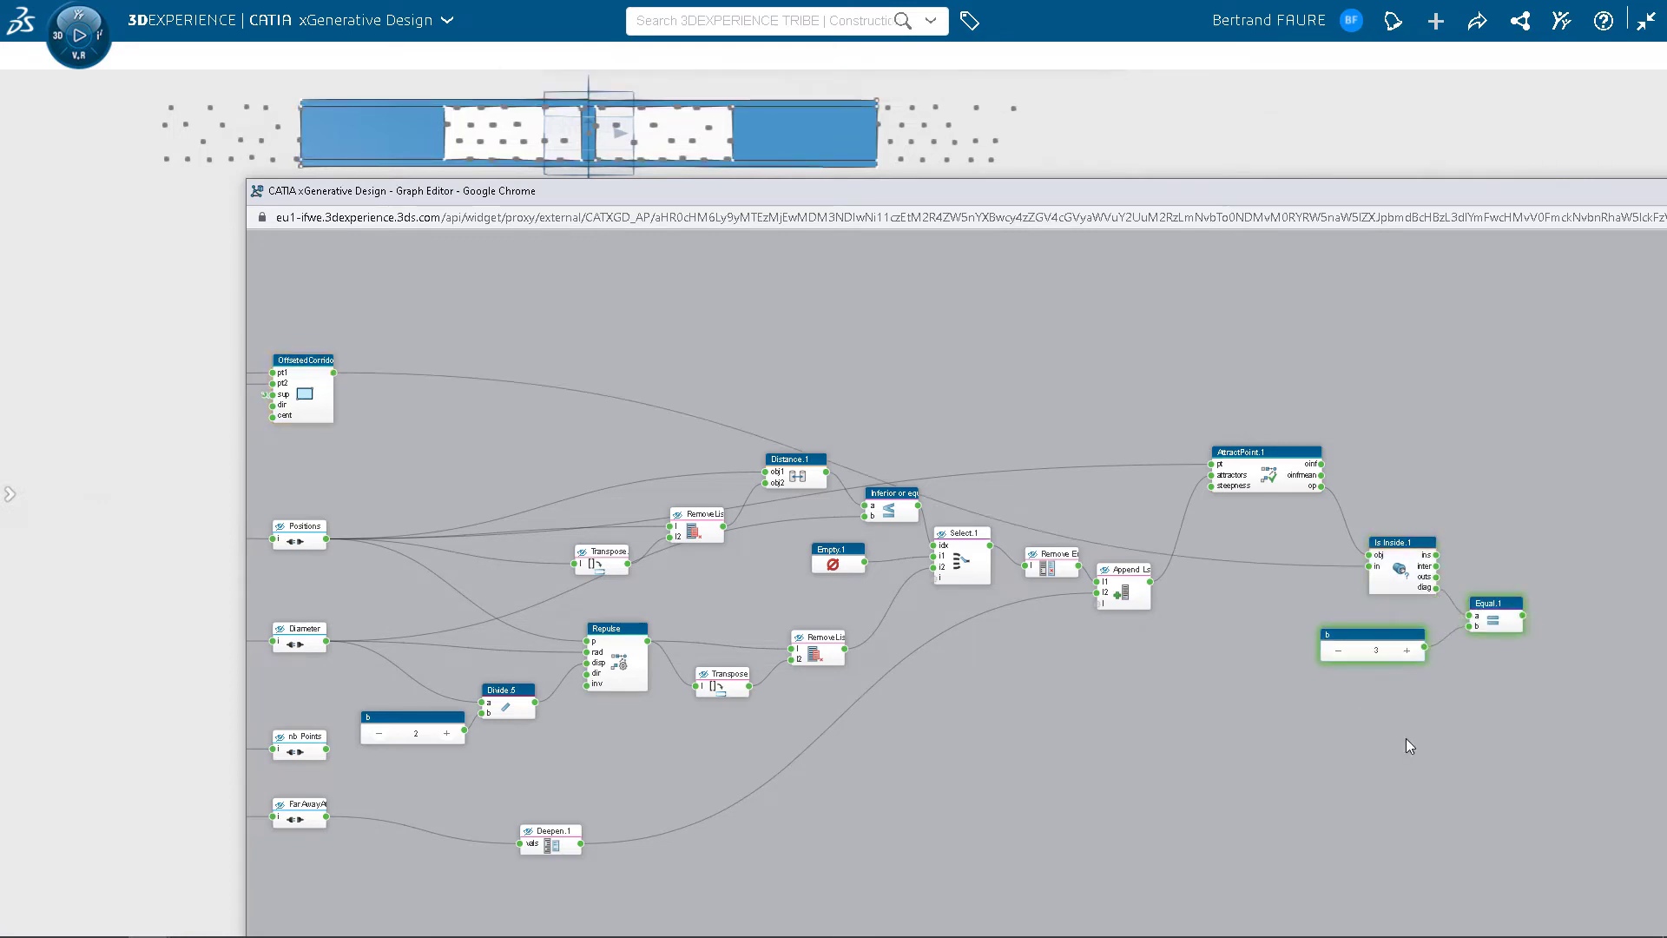
click(1528, 656)
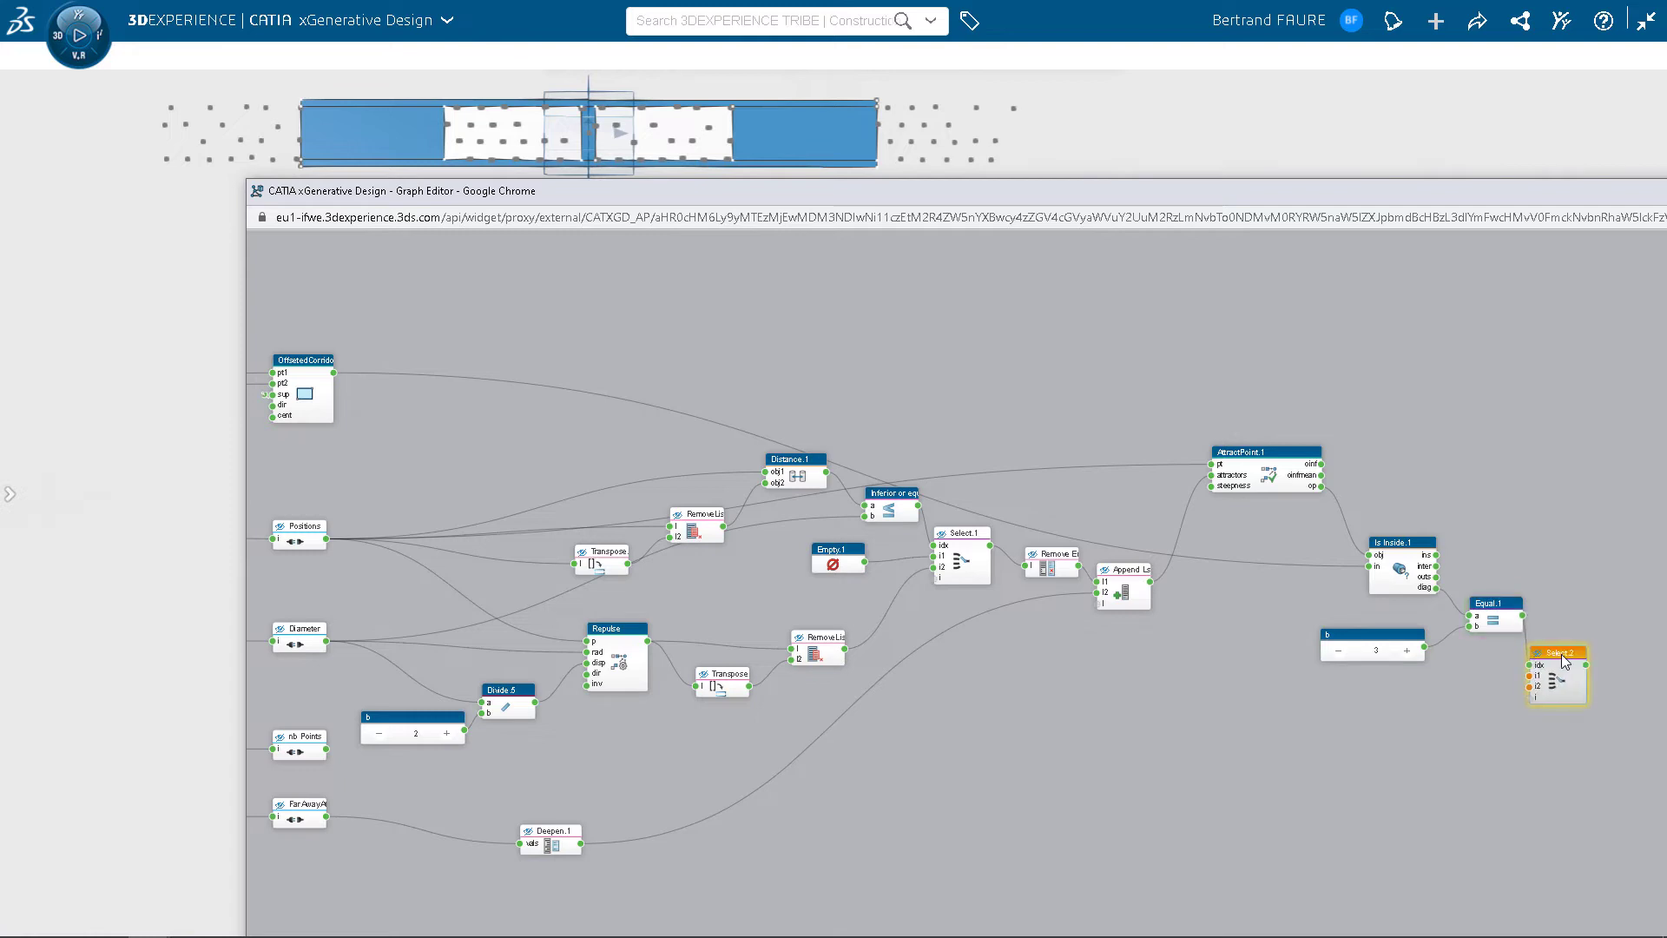
drag(1319, 486, 1383, 573)
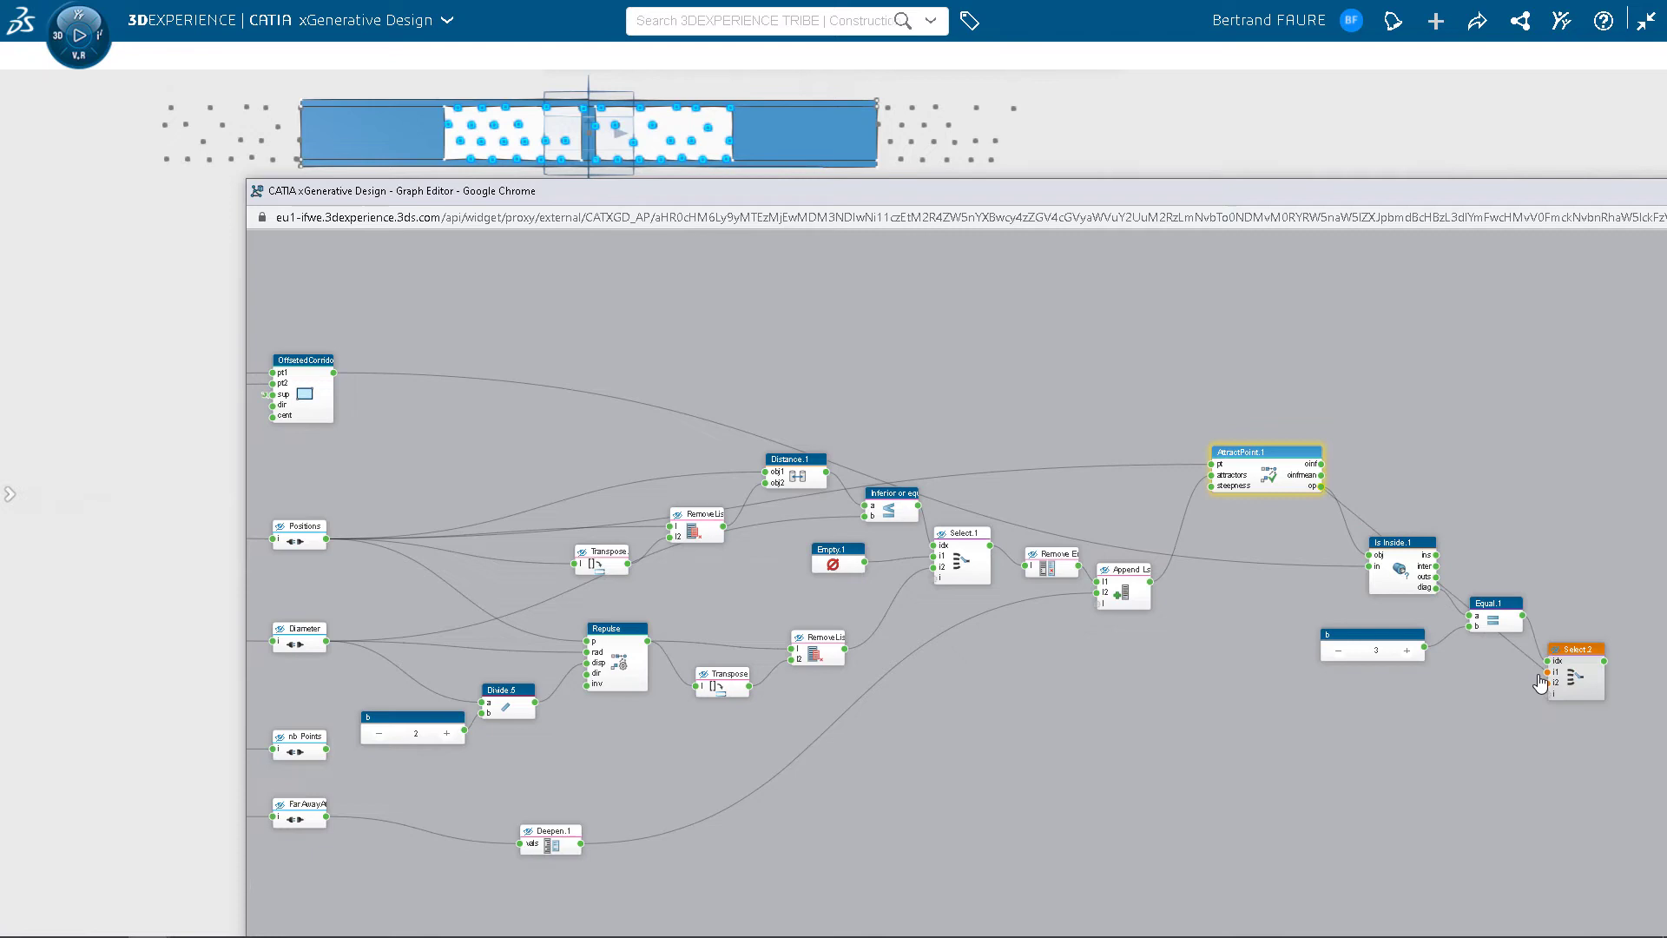
Feed Positions into Select.2's second option and place nb Points below Select.2.
drag(933, 640, 1547, 697)
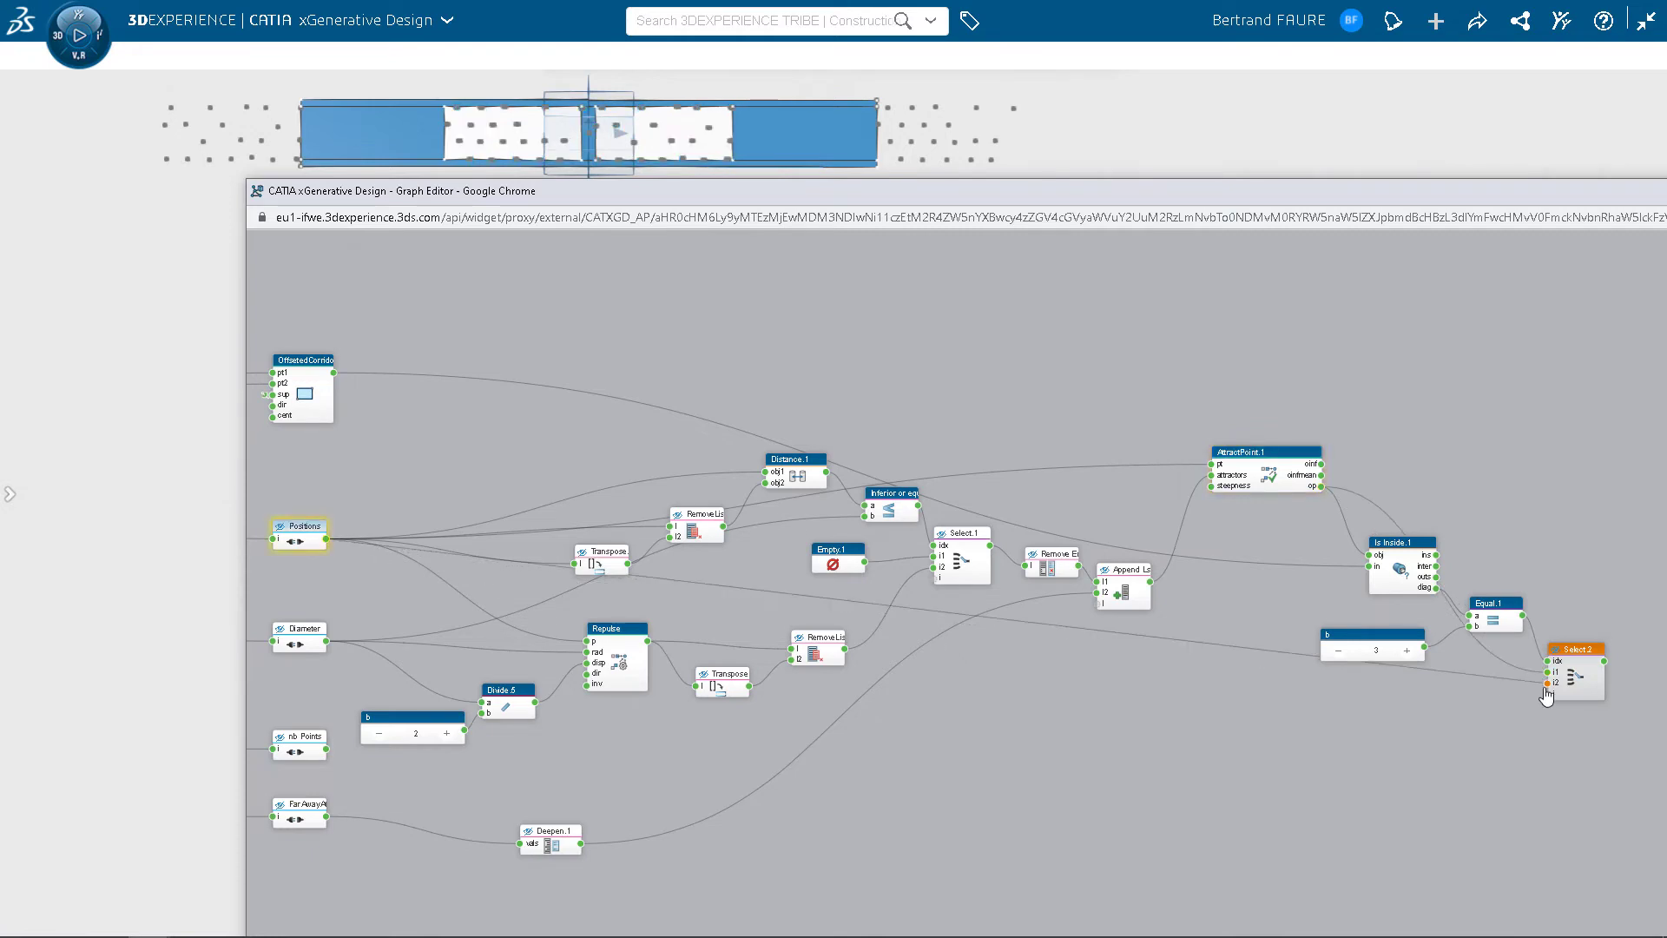
drag(326, 749, 395, 752)
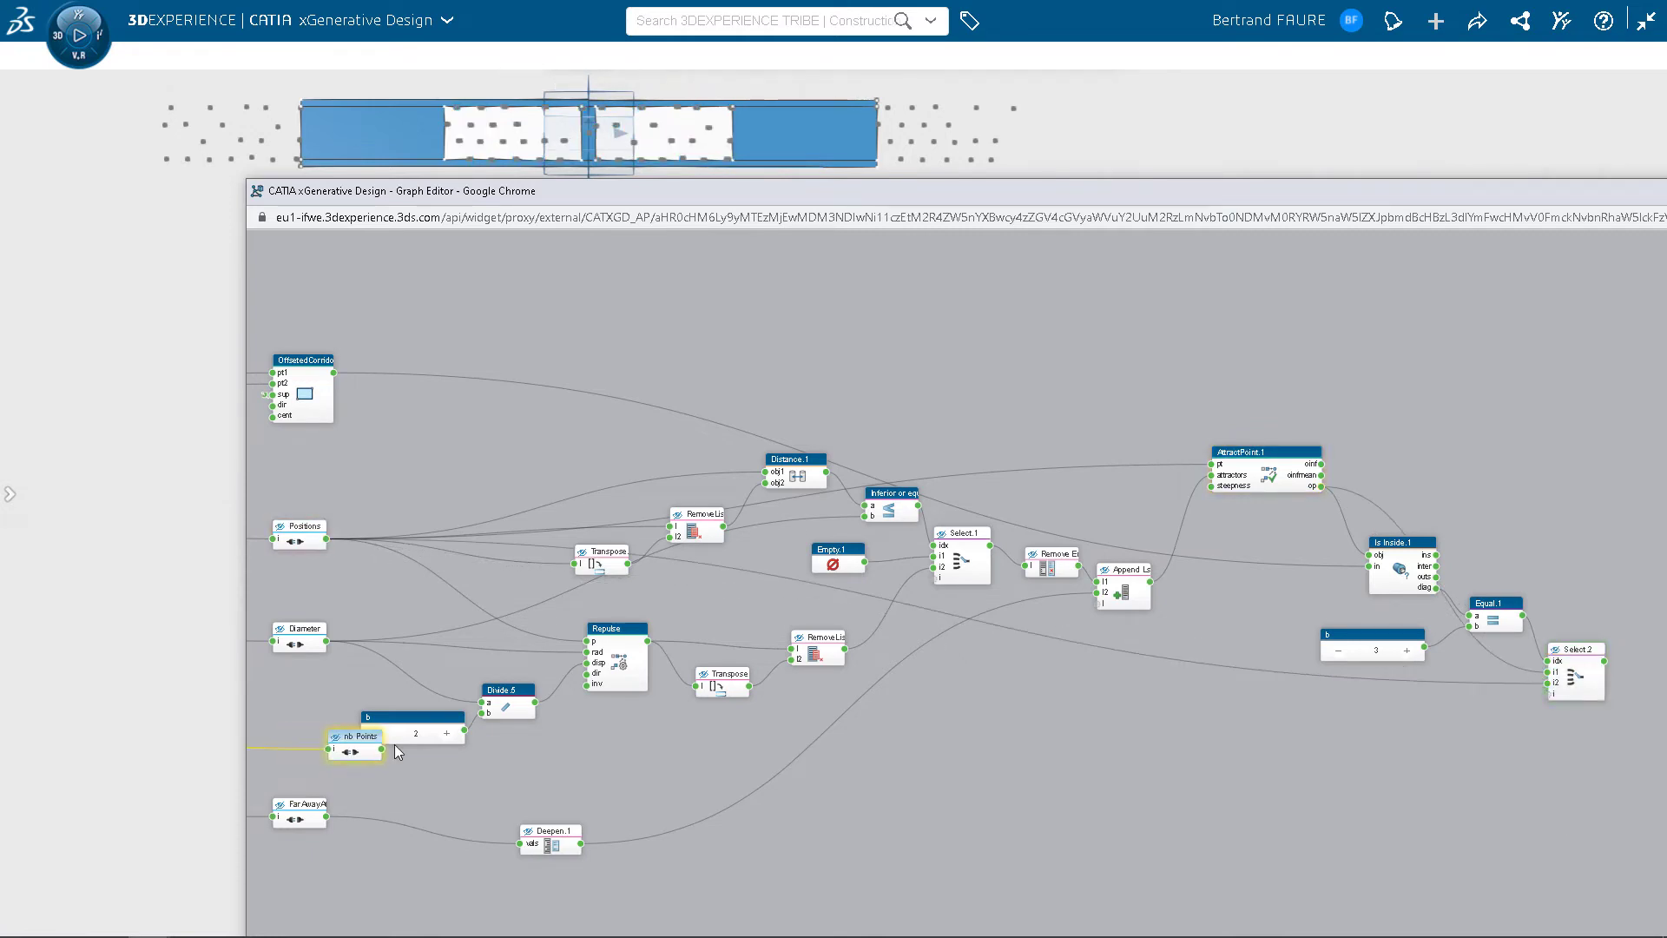
mouse_move(696, 778)
mouse_down()
mouse_move(1093, 814)
mouse_move(1603, 798)
mouse_up()
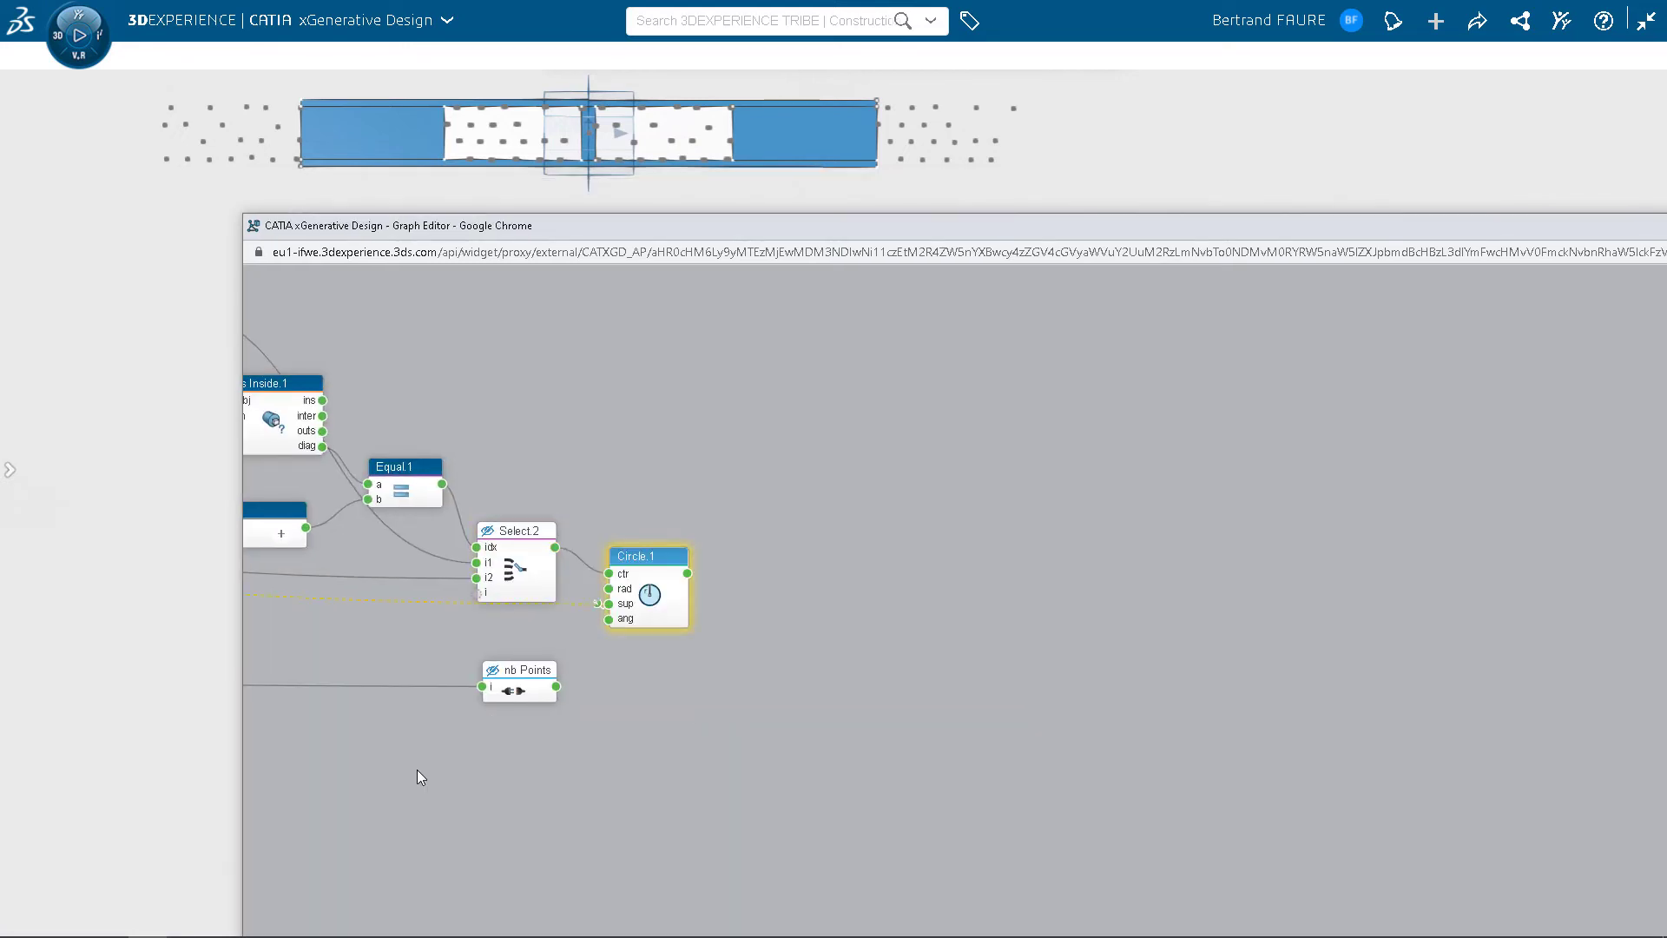
Use the halved diameter from Divide.5 as Circle.1's radius.
drag(417, 771, 1180, 734)
scroll(1236, 774, down, 3)
scroll(1247, 808, down, 2)
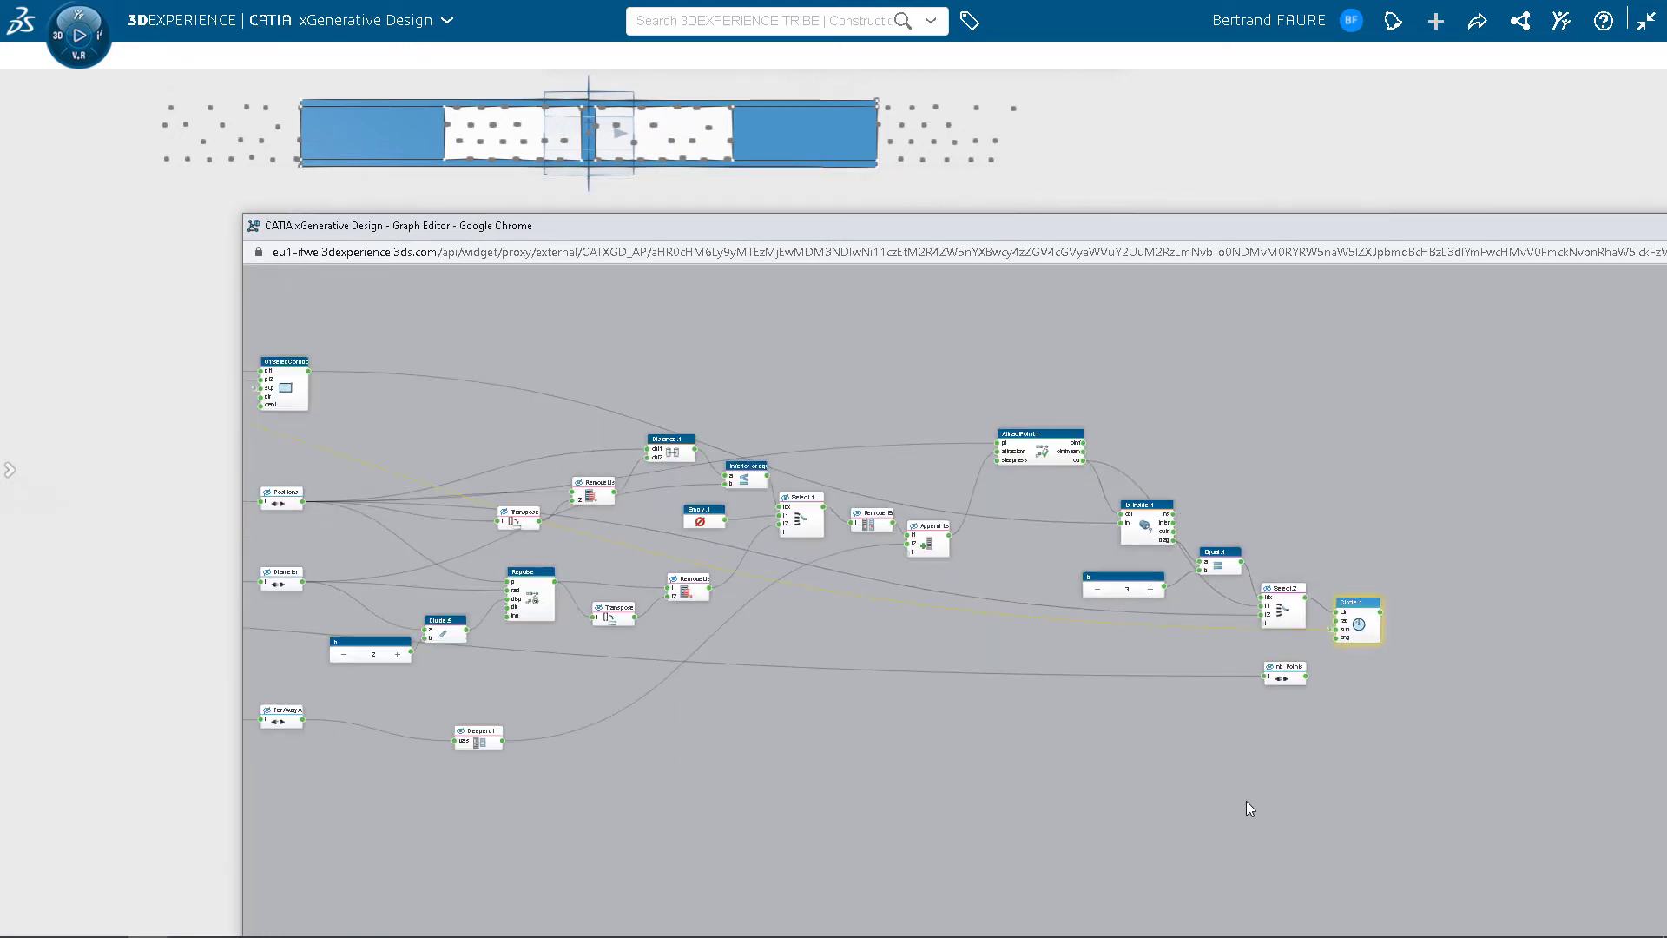
drag(581, 625, 1348, 636)
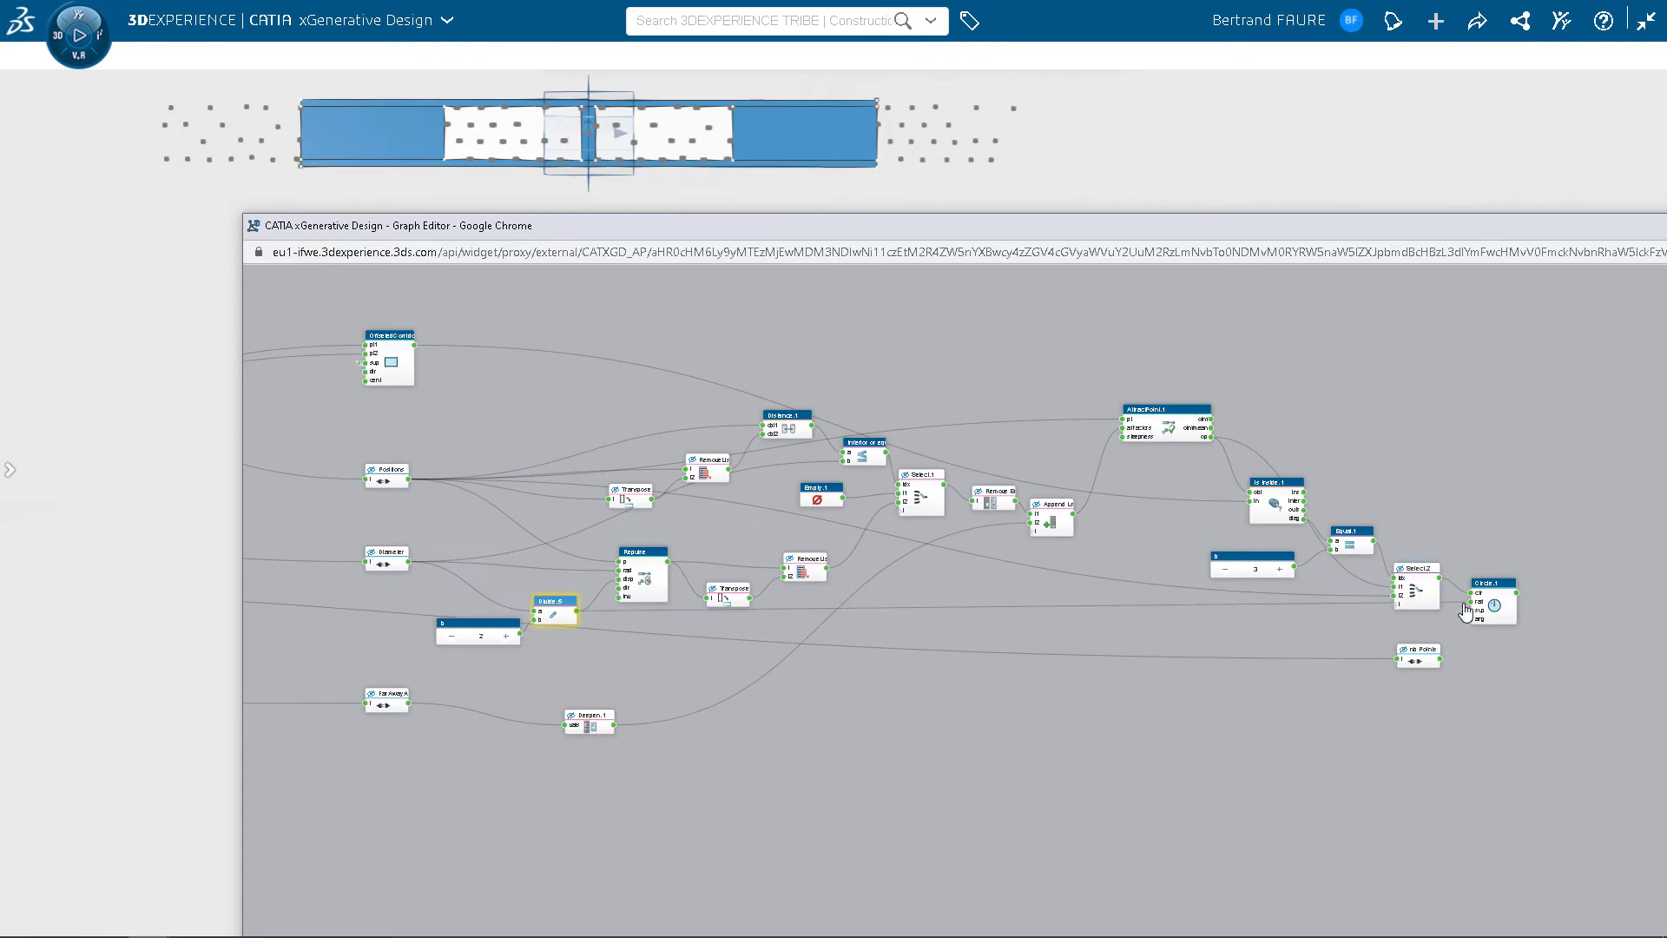
drag(1464, 612, 1476, 609)
drag(1501, 682, 858, 752)
scroll(636, 731, up, 2)
scroll(679, 548, up, 2)
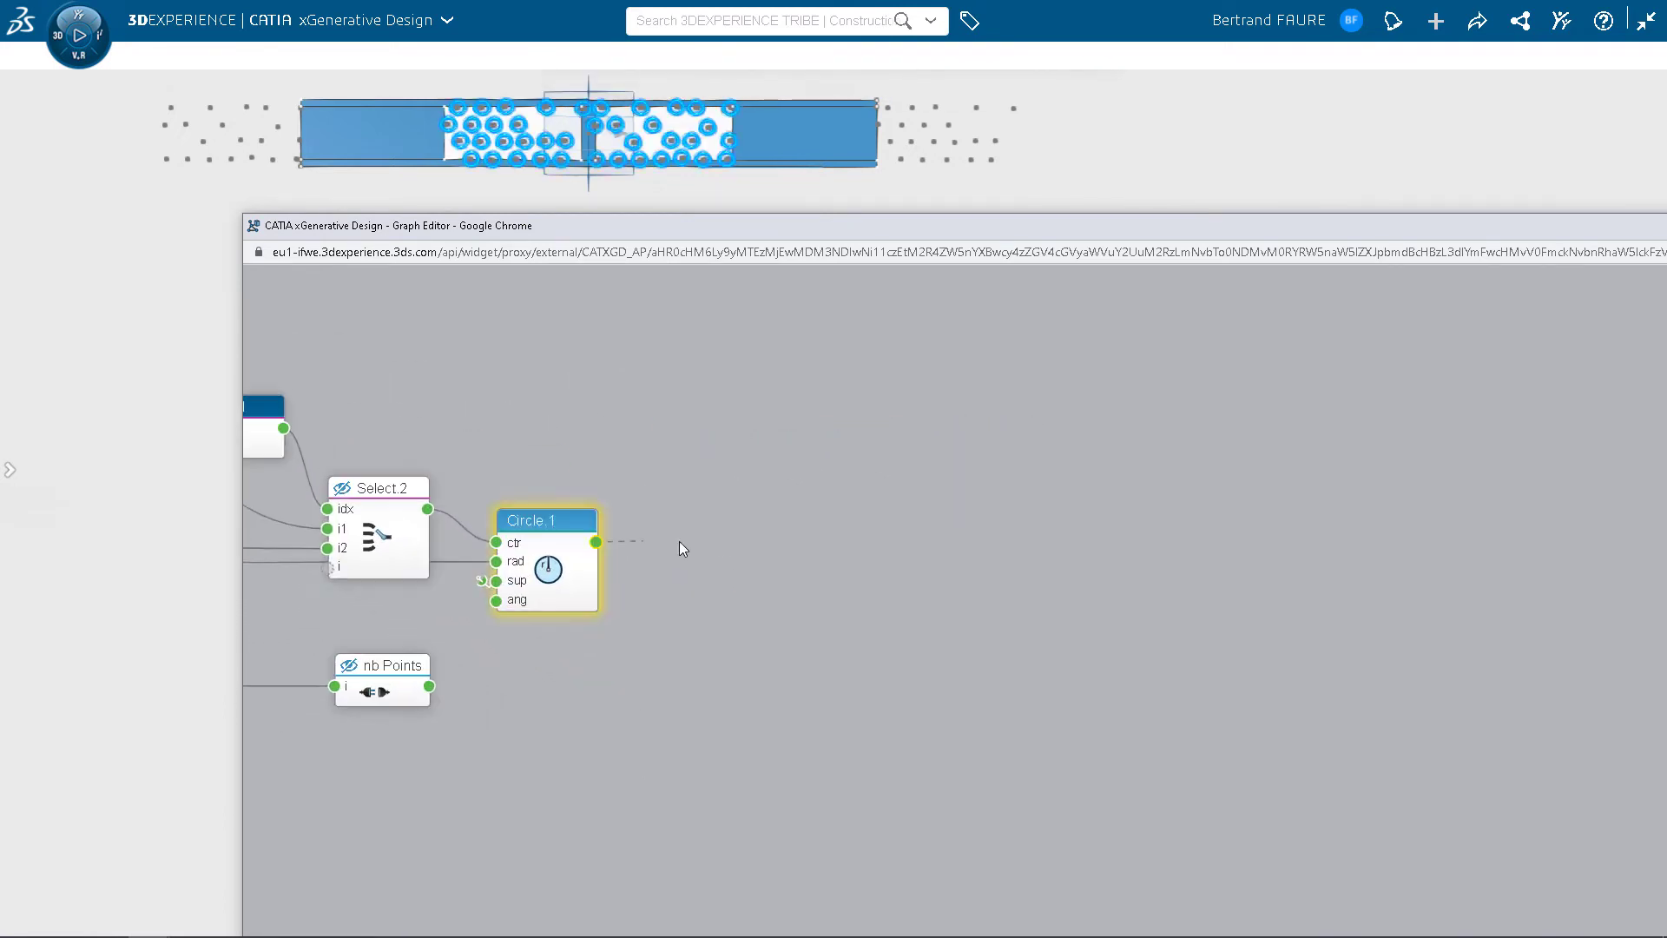
Offset the circles upward with Translate.4, Multiply.4 from nb Points and a NumbersStep.
drag(679, 548, 711, 570)
mouse_move(428, 687)
mouse_down()
mouse_move(521, 710)
mouse_move(468, 775)
mouse_up()
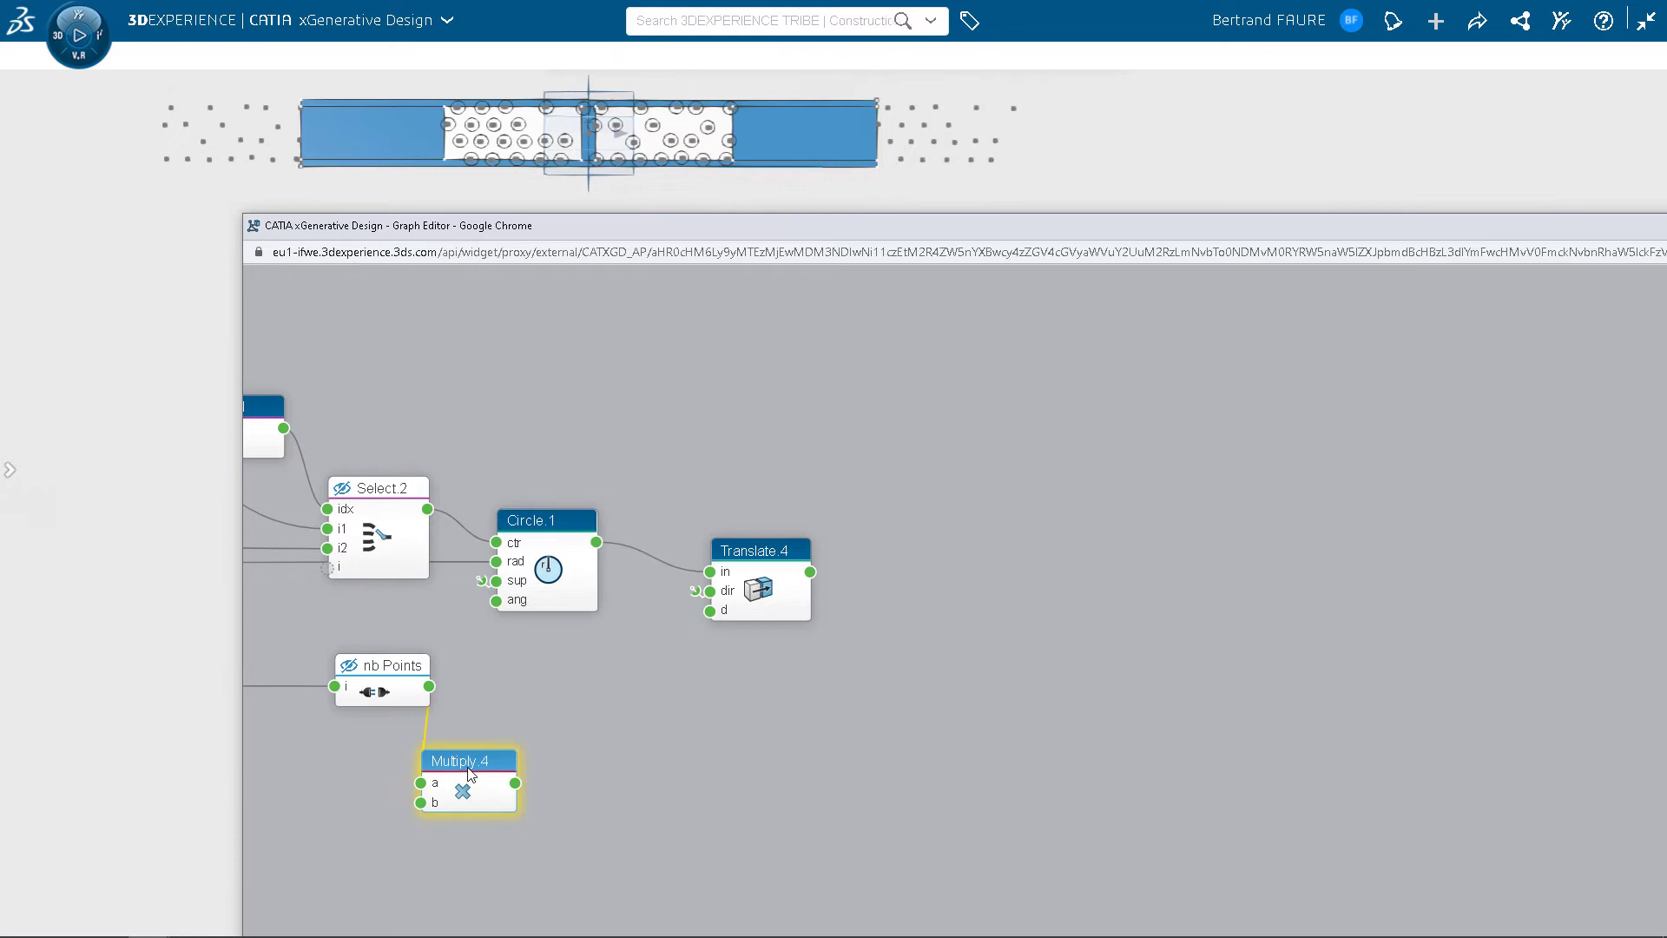
drag(704, 709, 595, 716)
text(0.1)
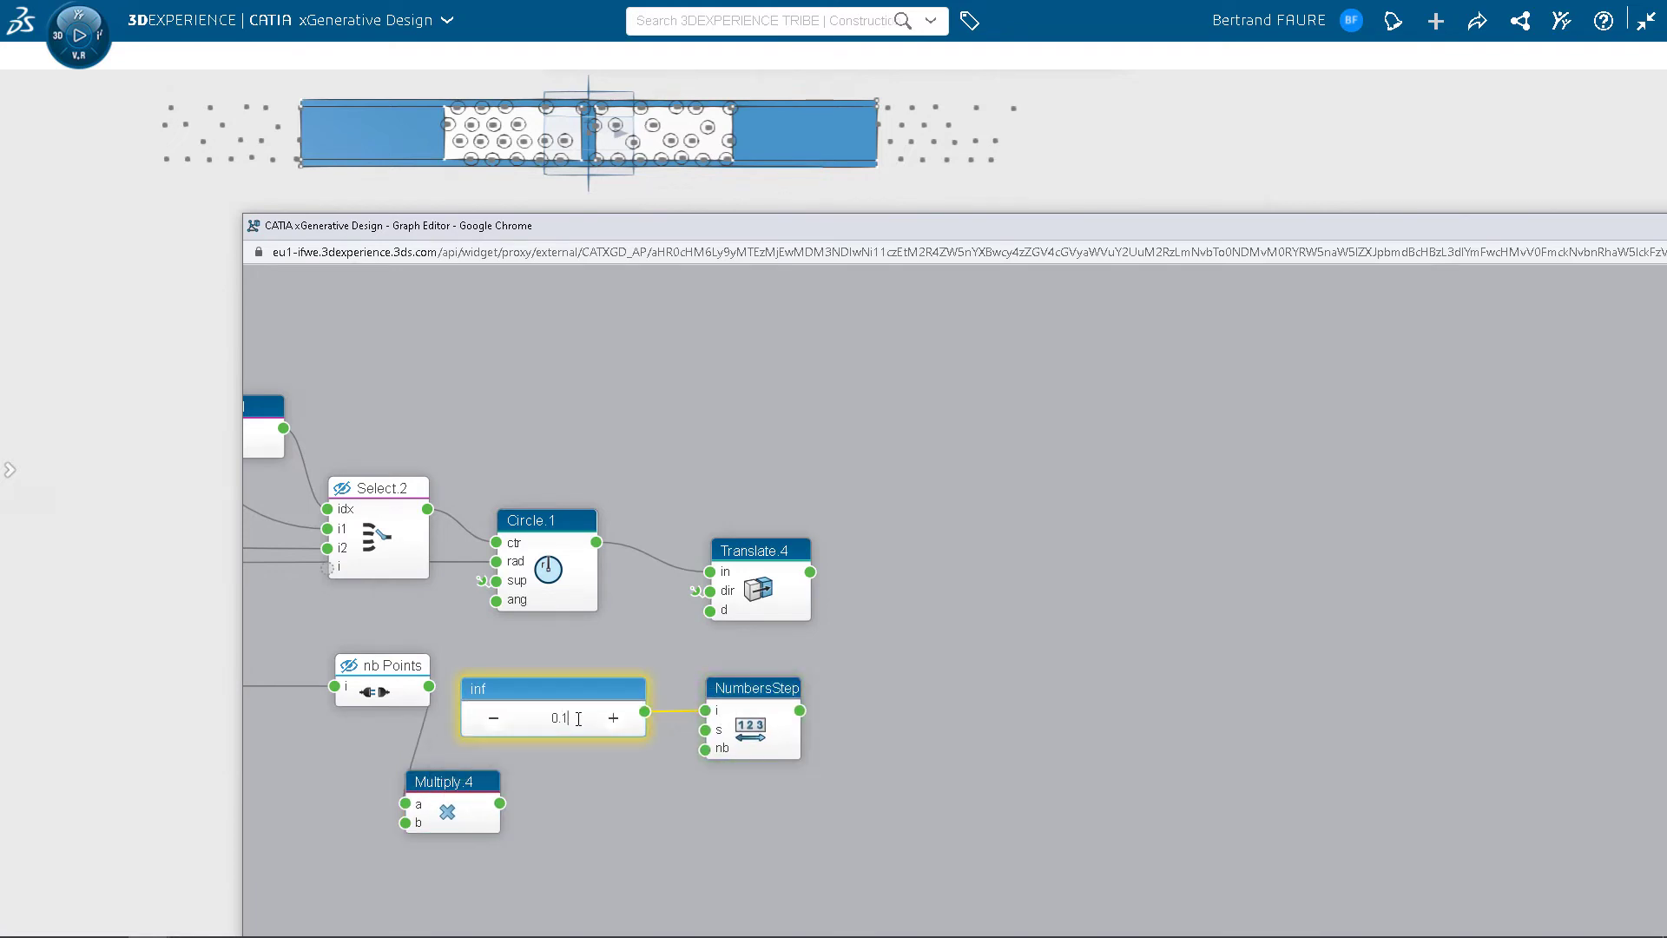
key(Return)
drag(705, 729, 645, 713)
drag(499, 804, 614, 782)
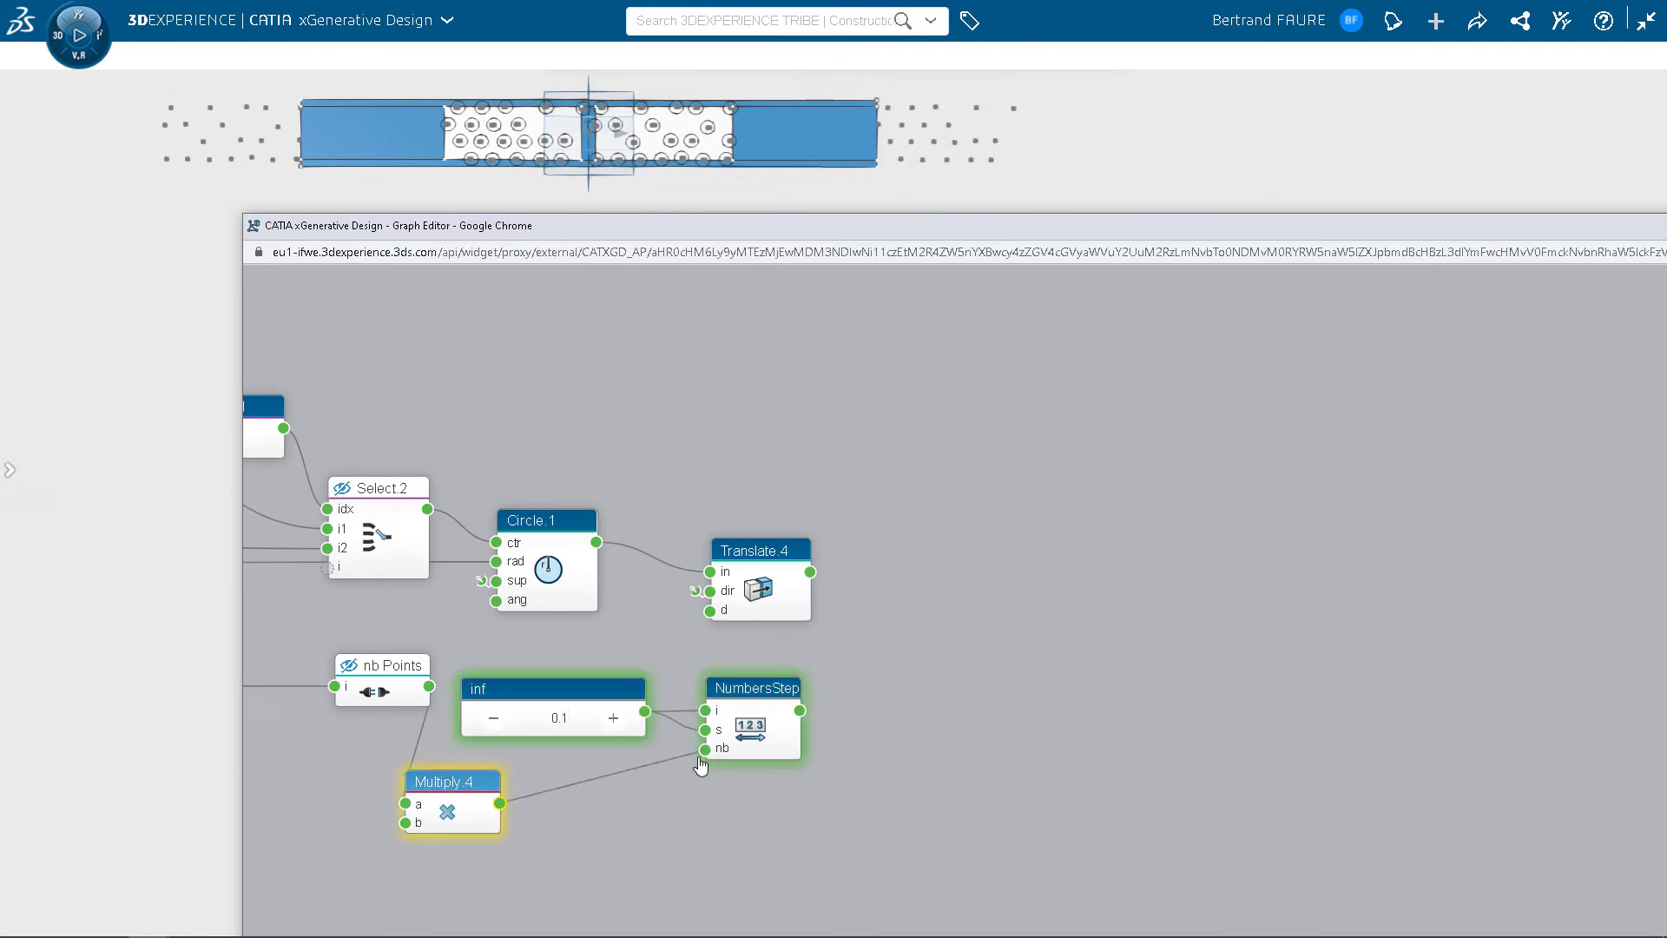
drag(801, 712, 702, 631)
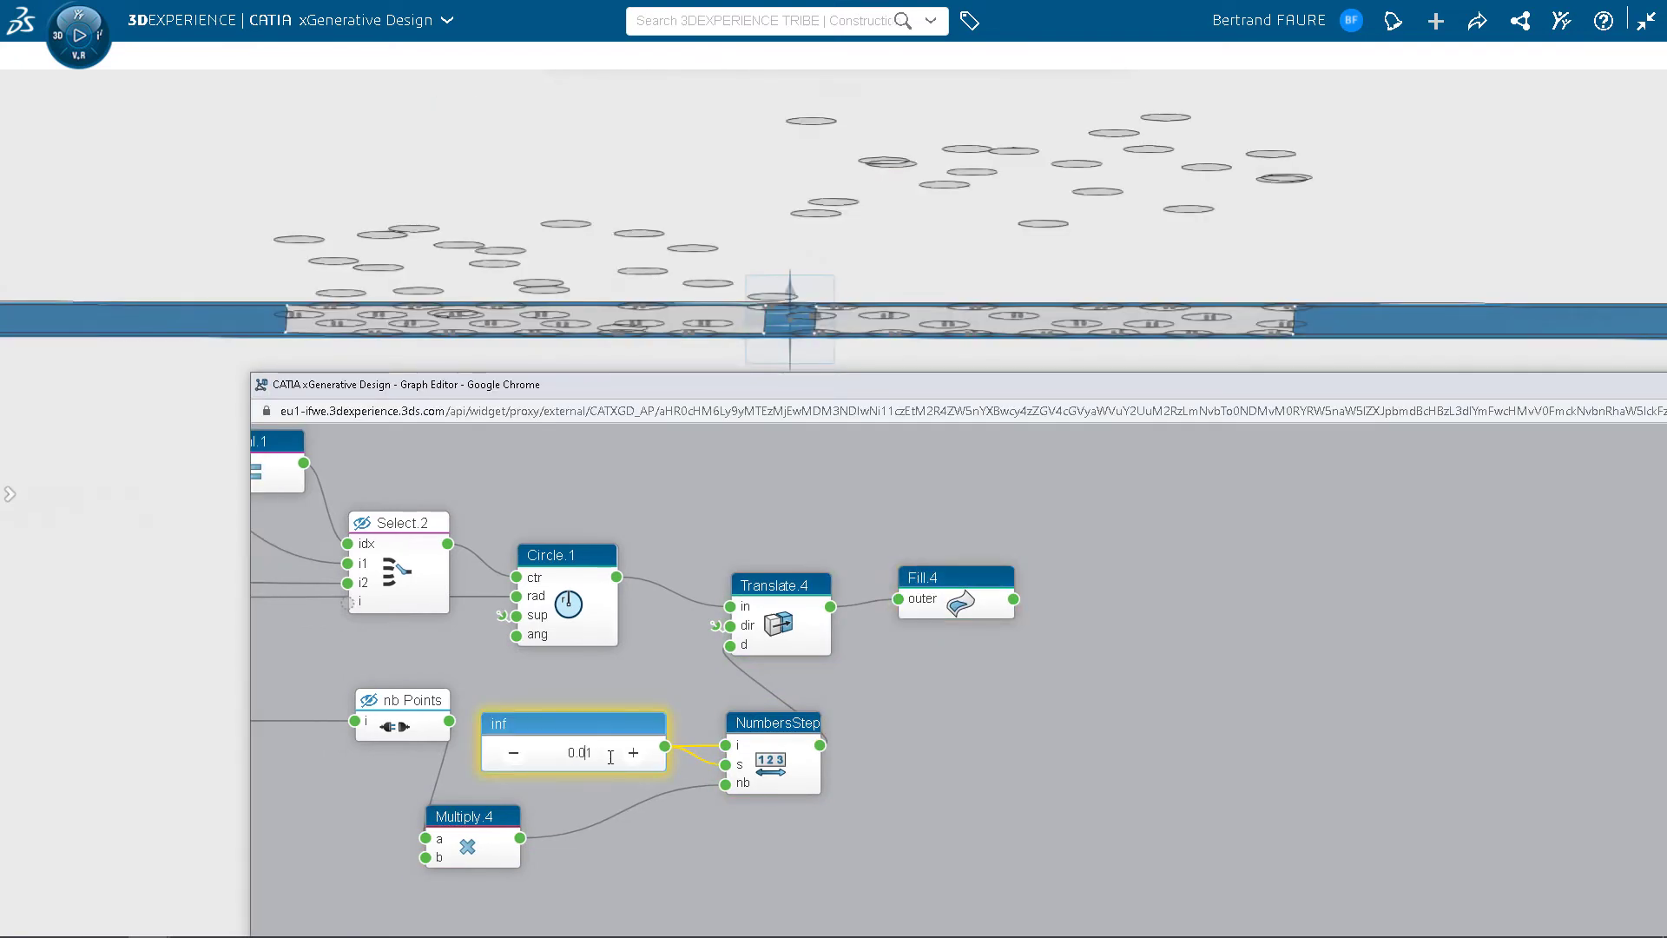
Commit the 0.01 step, split the disks at nb Points, and colour the halves blue and purple.
click(943, 777)
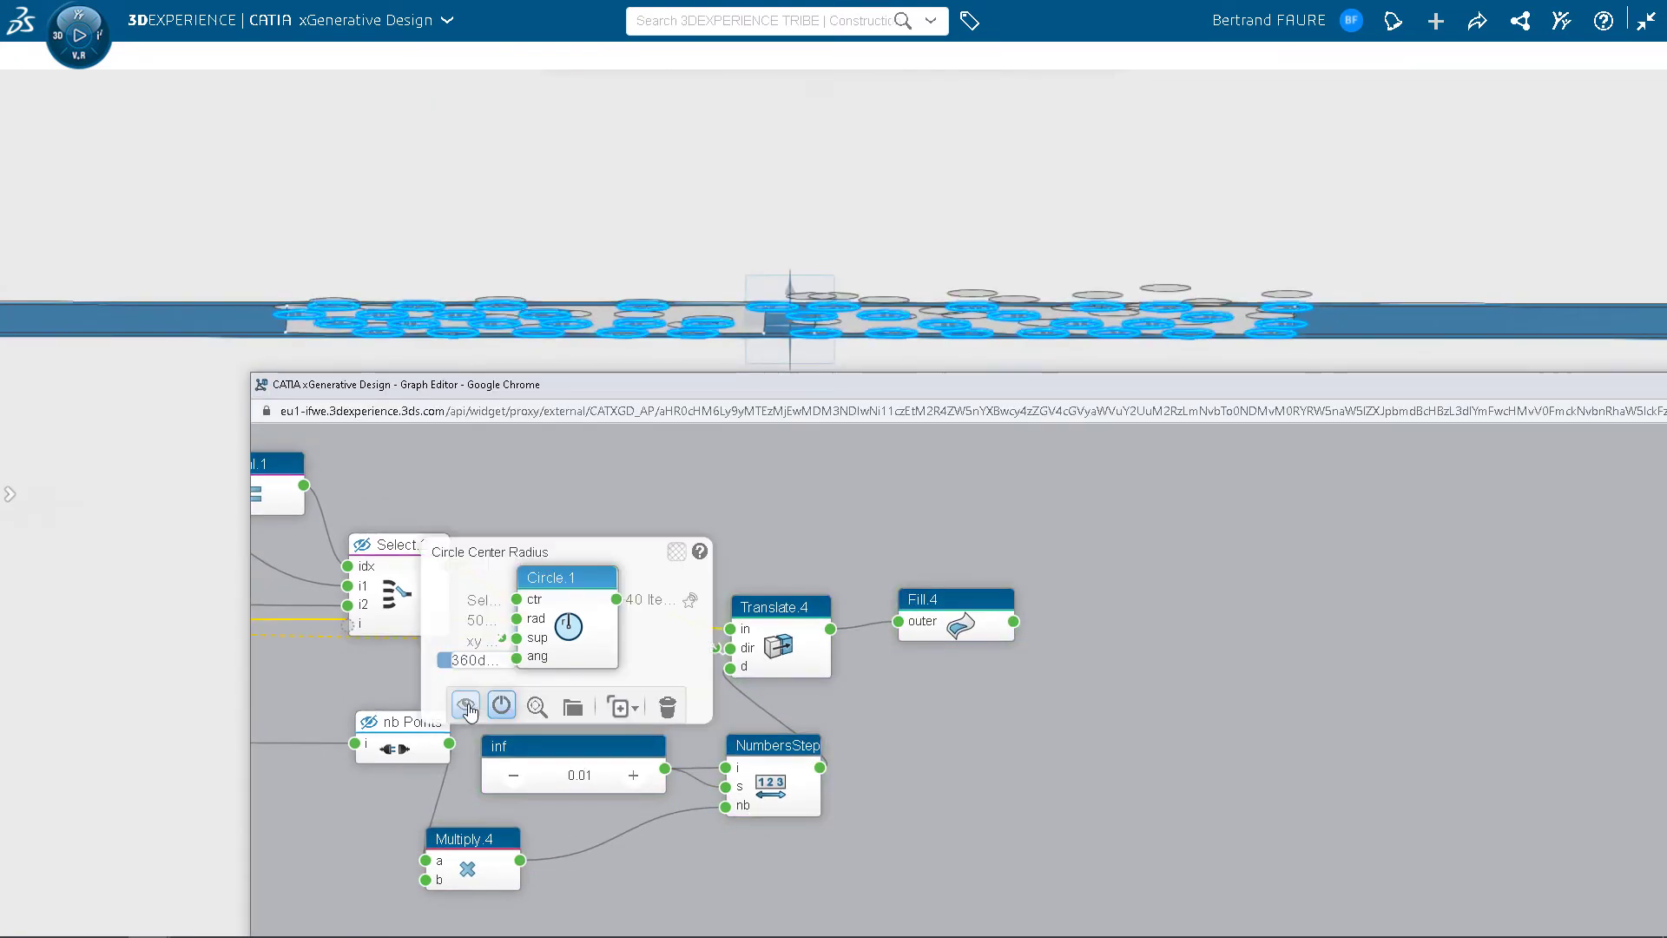
drag(393, 697, 896, 639)
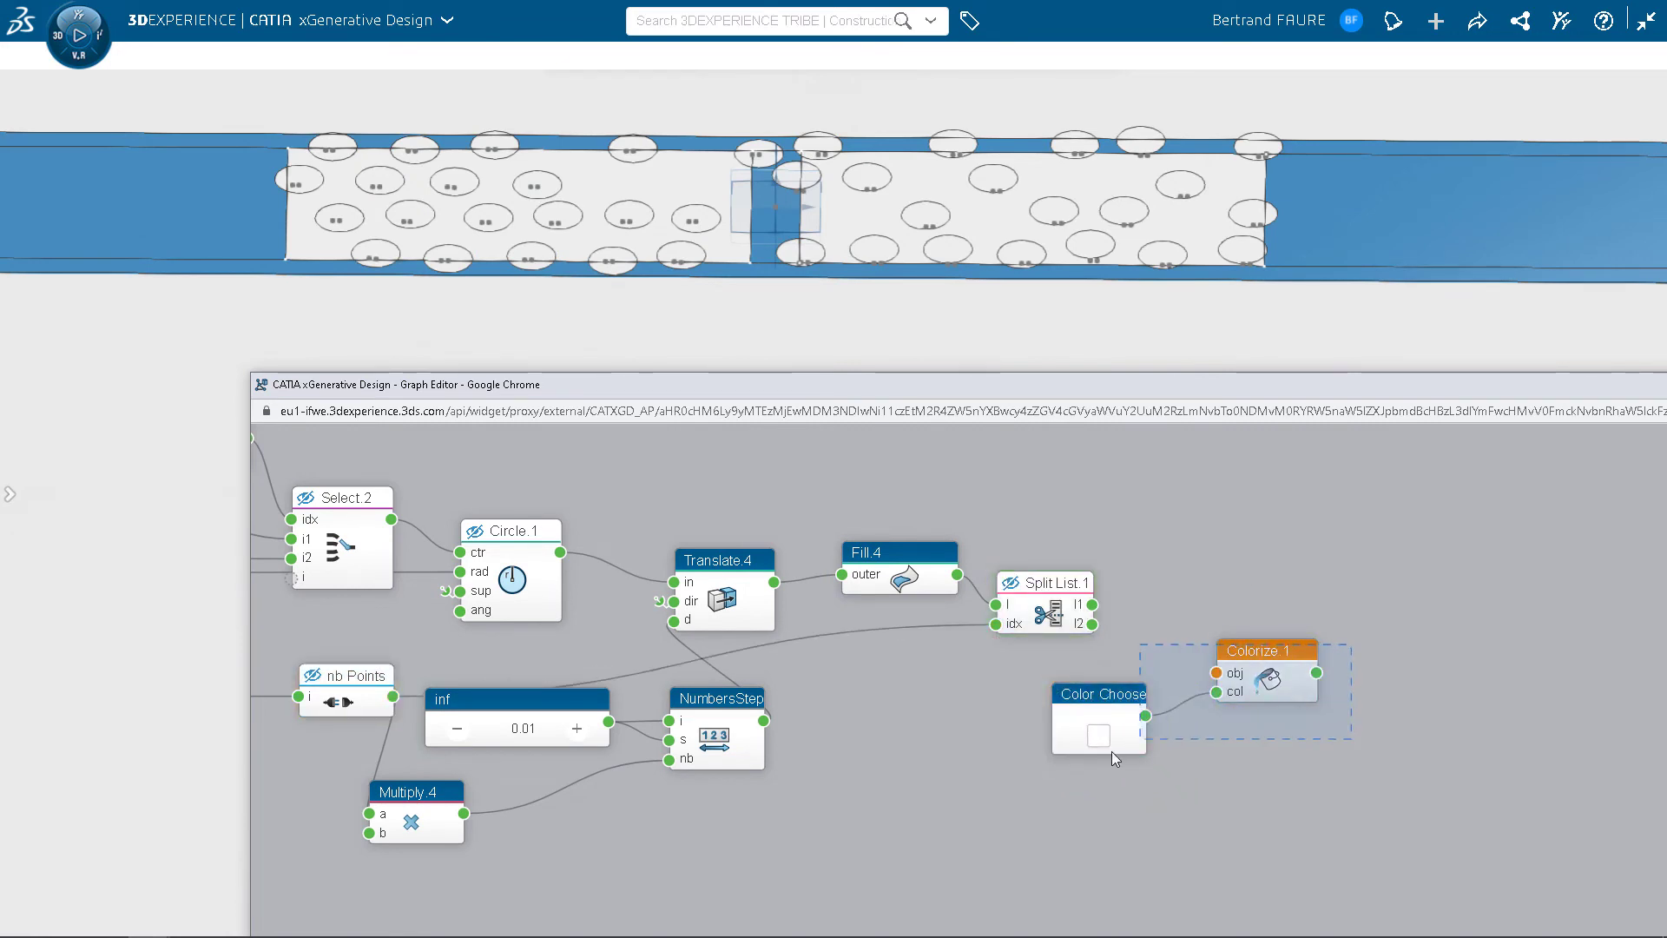
click(1098, 737)
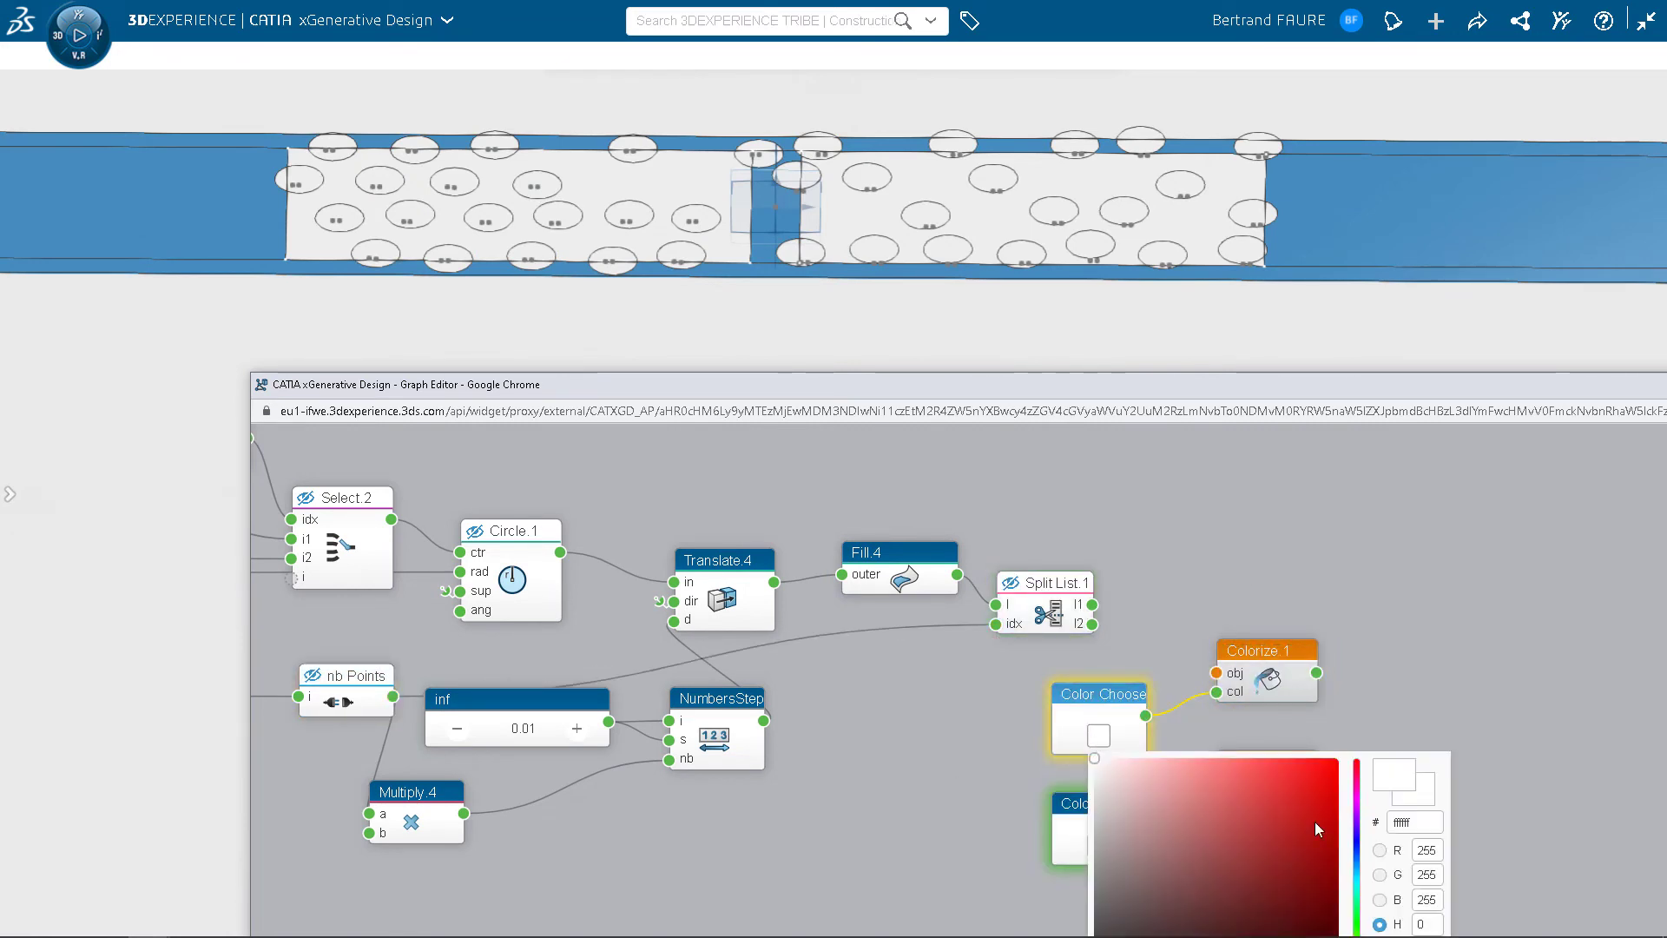
click(1355, 844)
click(1100, 804)
click(1097, 846)
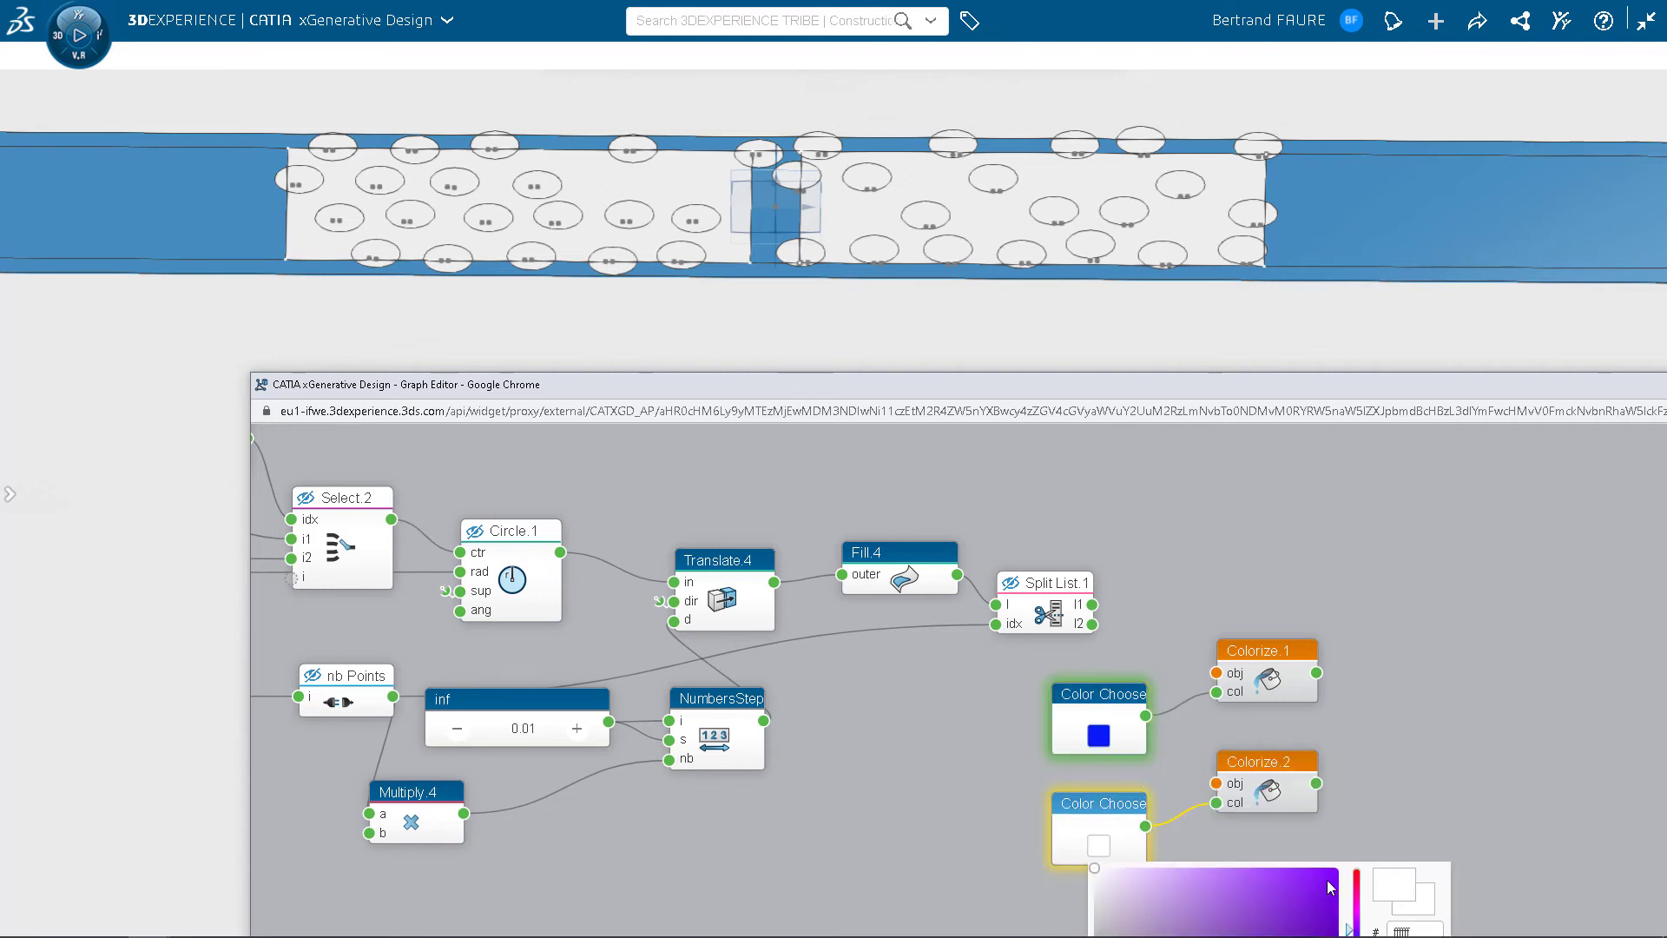
mouse_move(1092, 606)
mouse_down()
mouse_move(1158, 666)
mouse_move(1216, 783)
mouse_up()
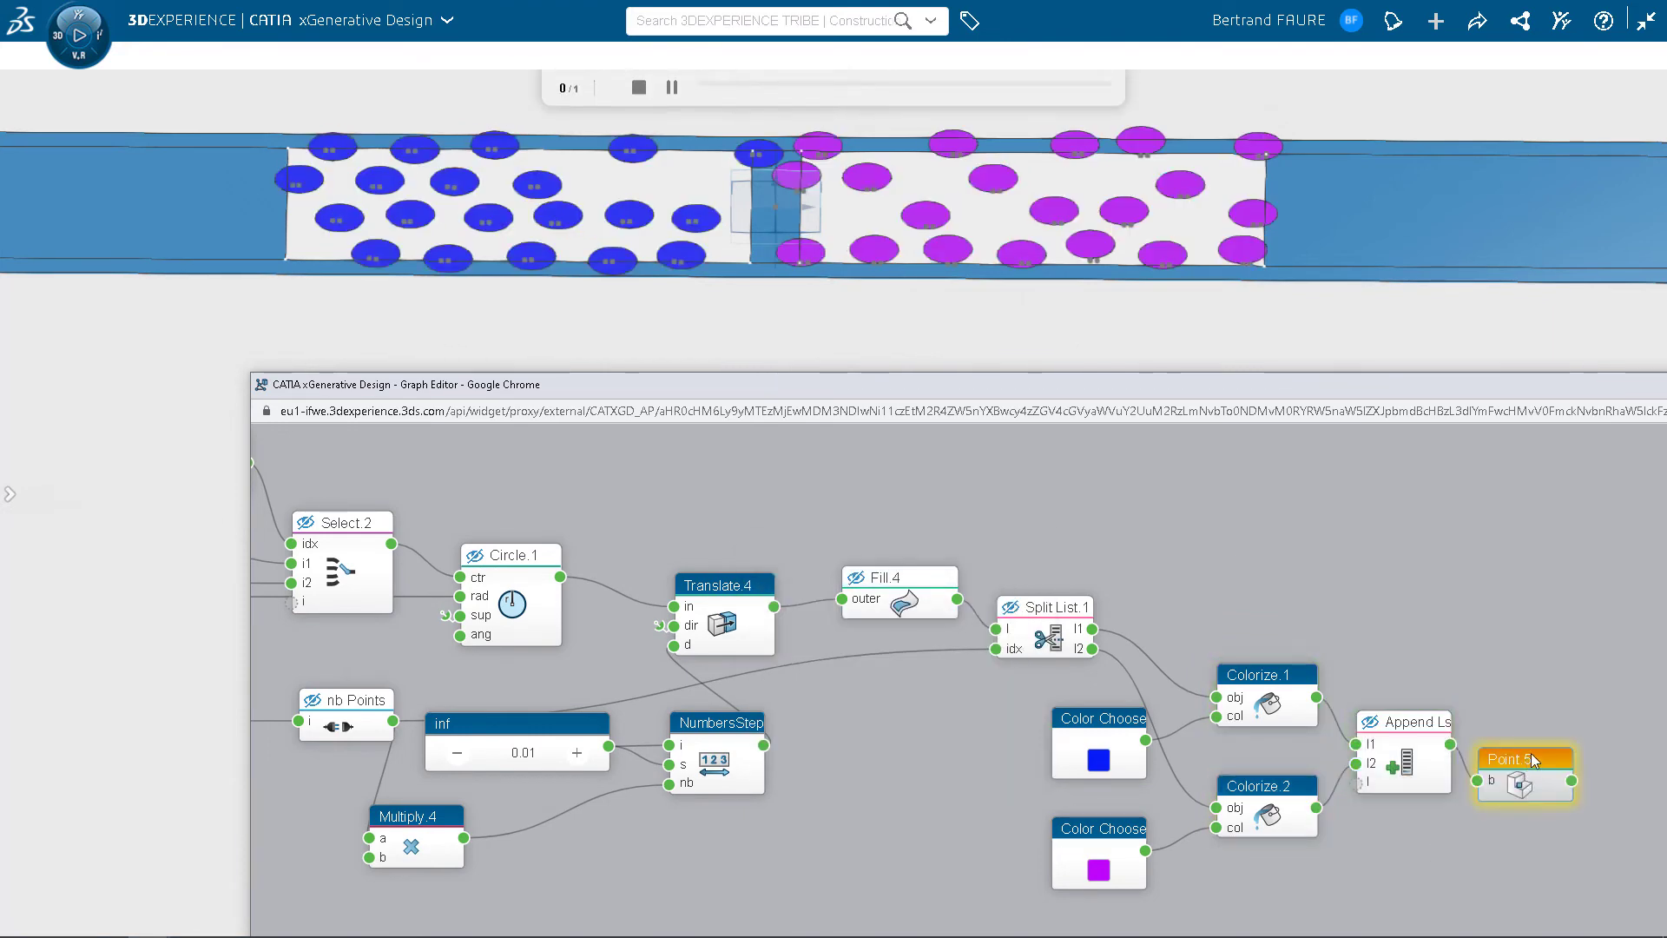
Project Point.5 onto the xy reference plane with Project.1, viewing the disks edge-on.
drag(1461, 866, 1222, 809)
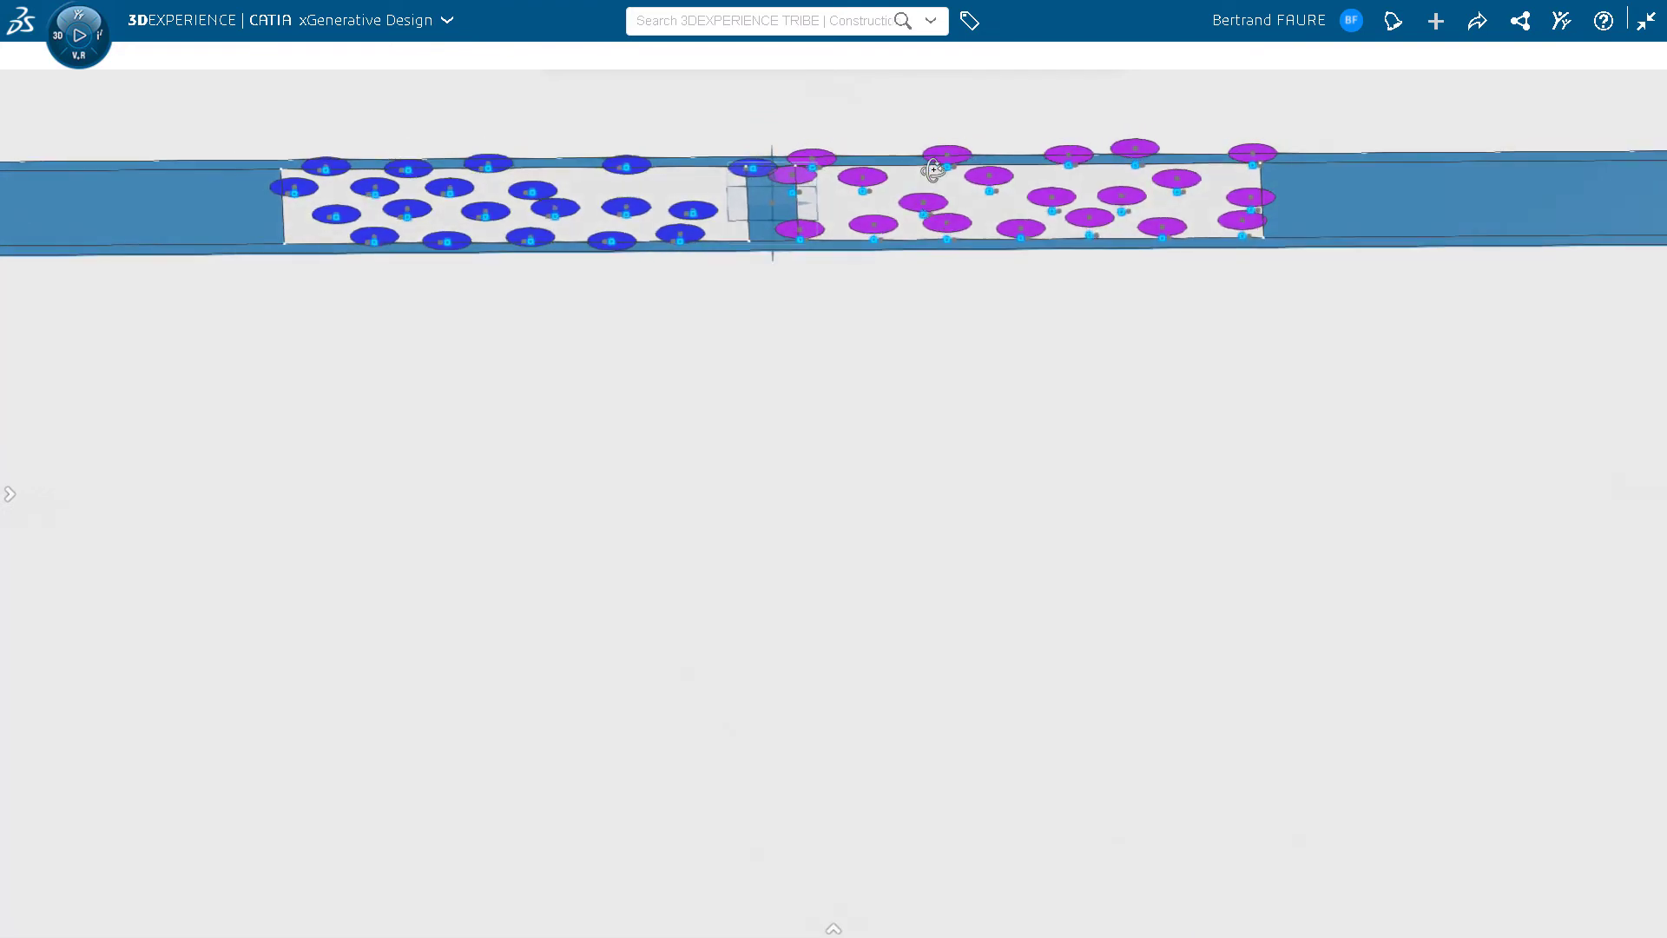
mouse_move(932, 170)
middle_down()
mouse_move(909, 30)
mouse_move(911, 222)
middle_up()
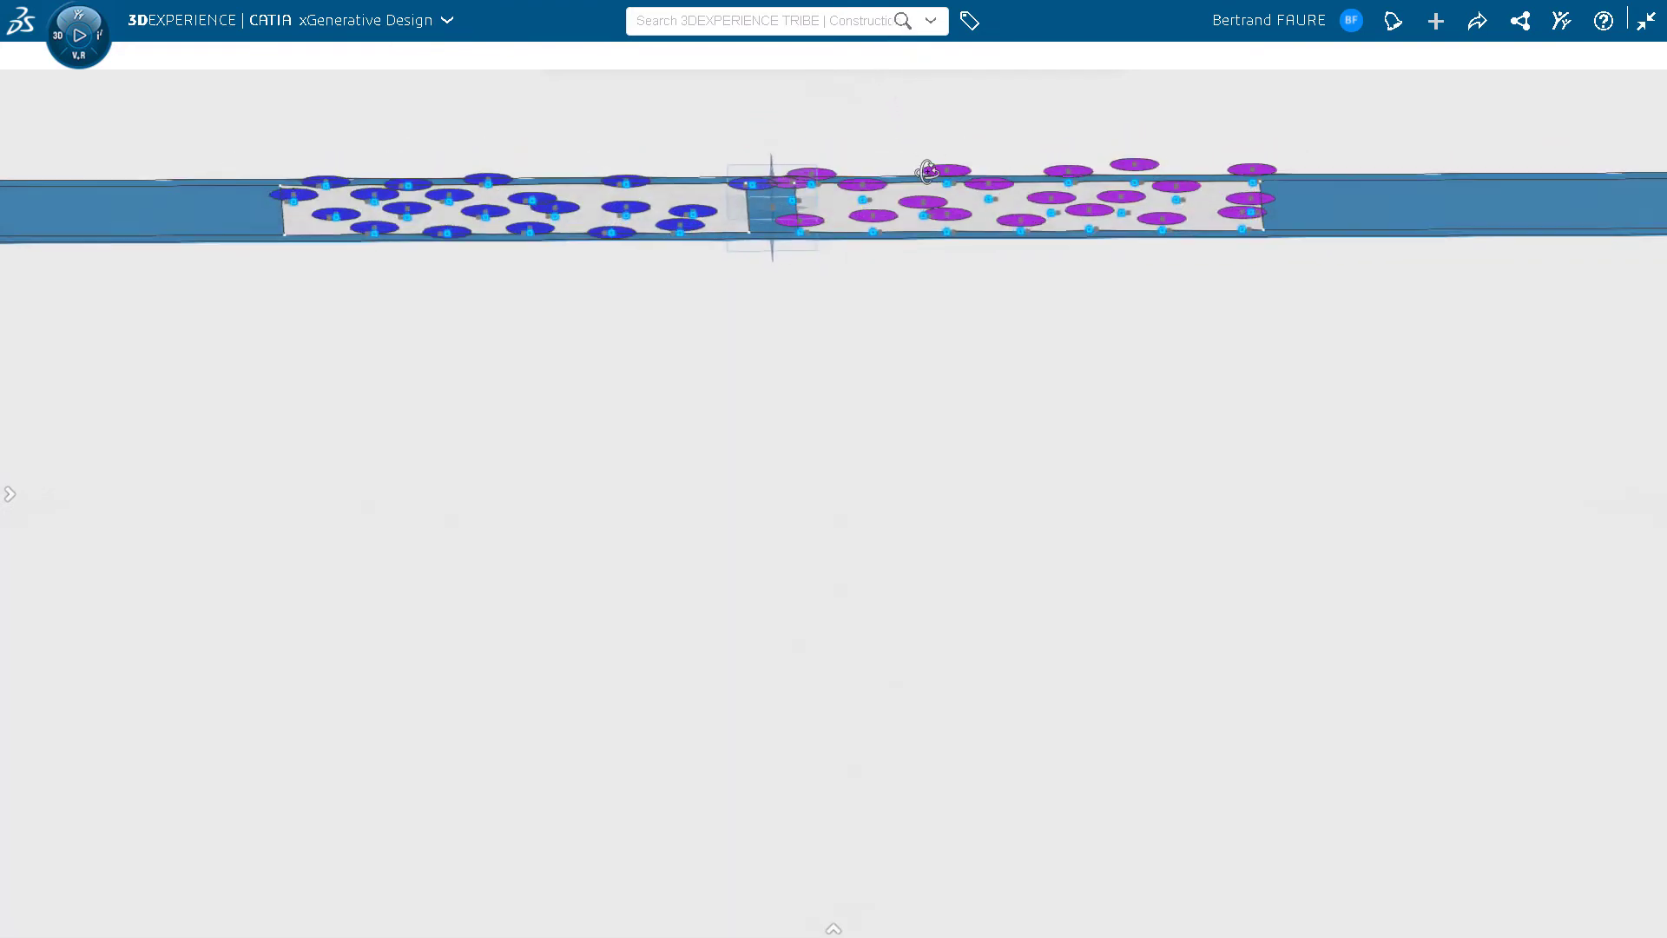
scroll(1443, 623, down, 3)
scroll(1421, 647, down, 2)
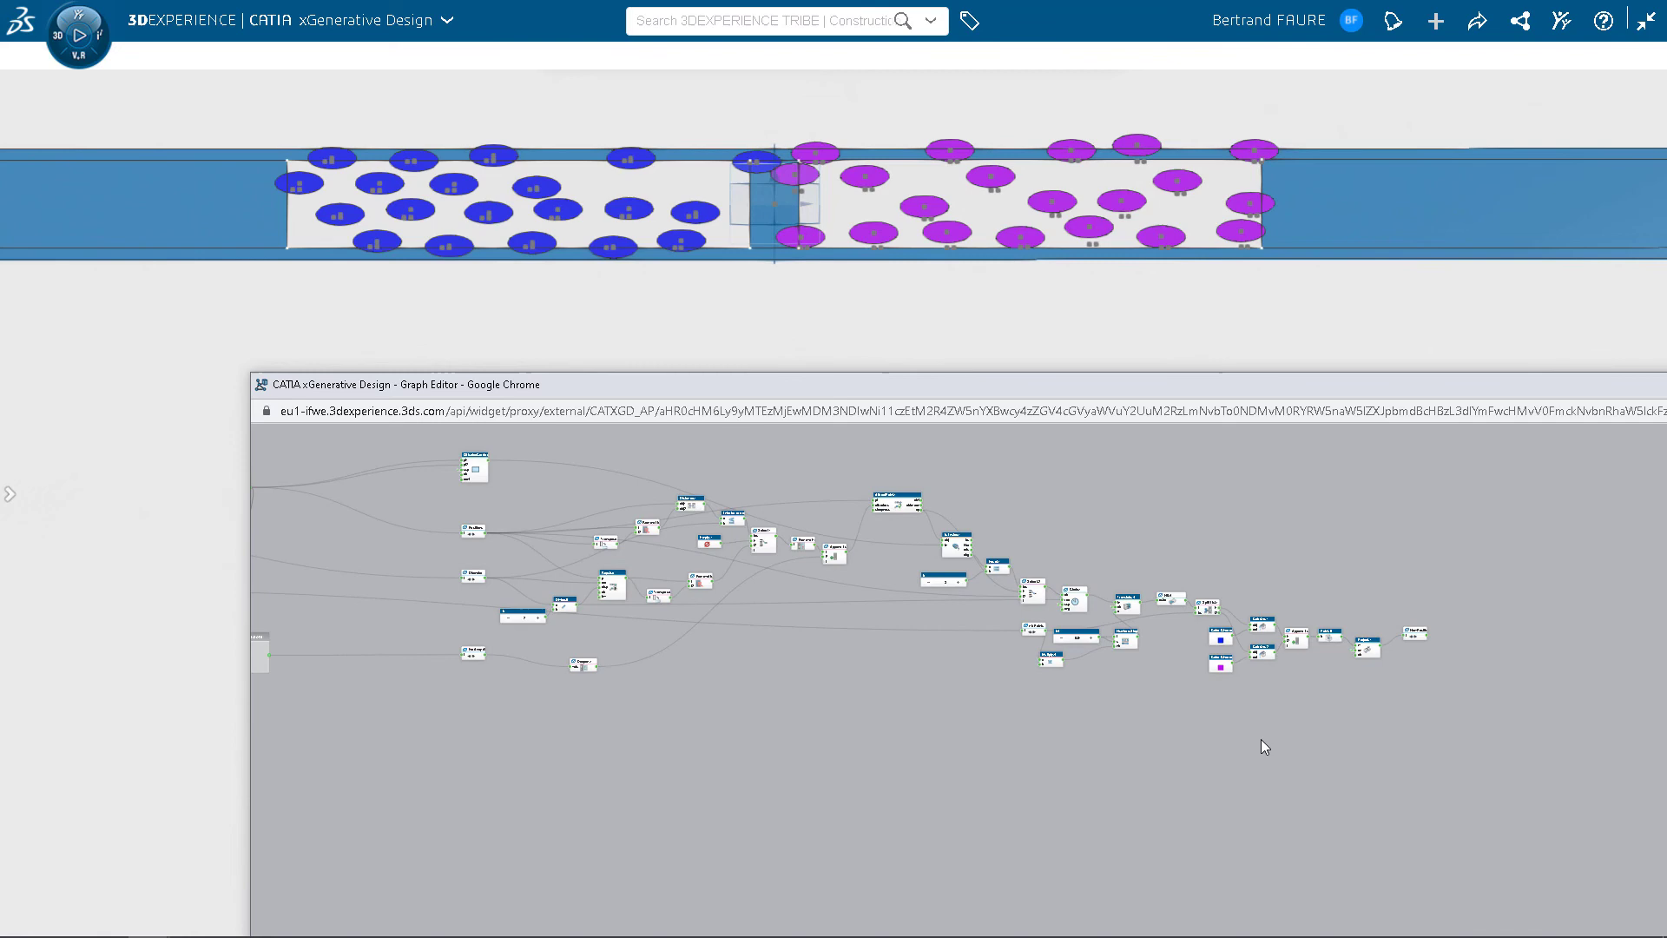
Gather the disk-moving nodes into a named group.
drag(694, 634, 1273, 808)
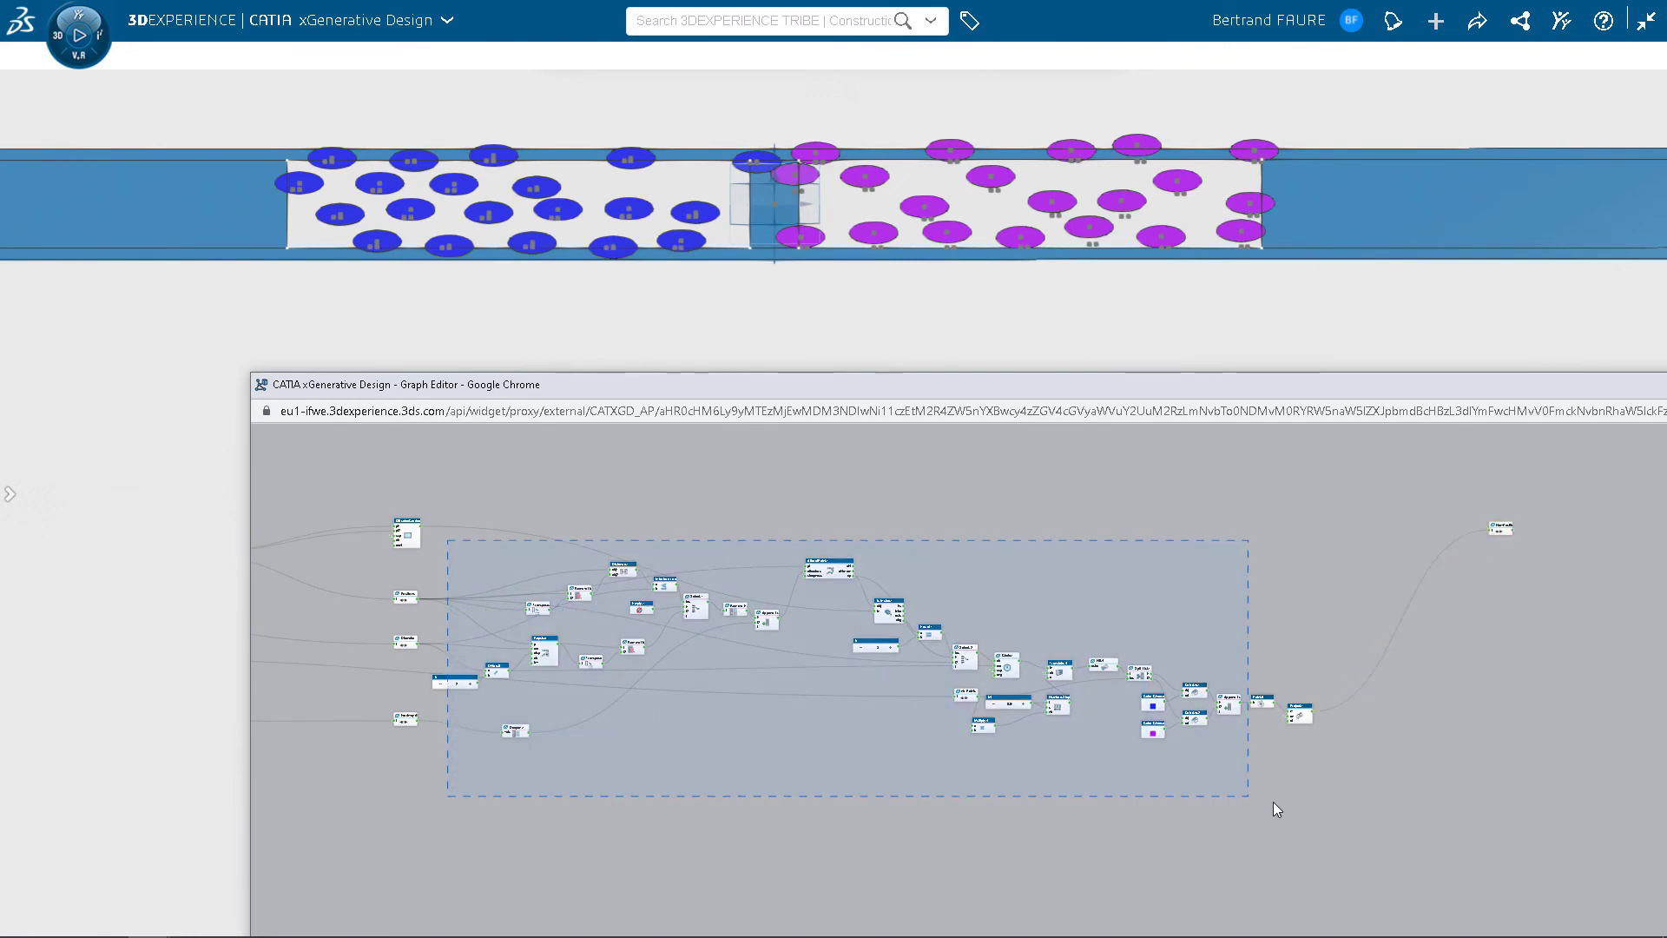
click(1377, 859)
text(PostBlock)
key(Return)
scroll(1002, 668, down, 3)
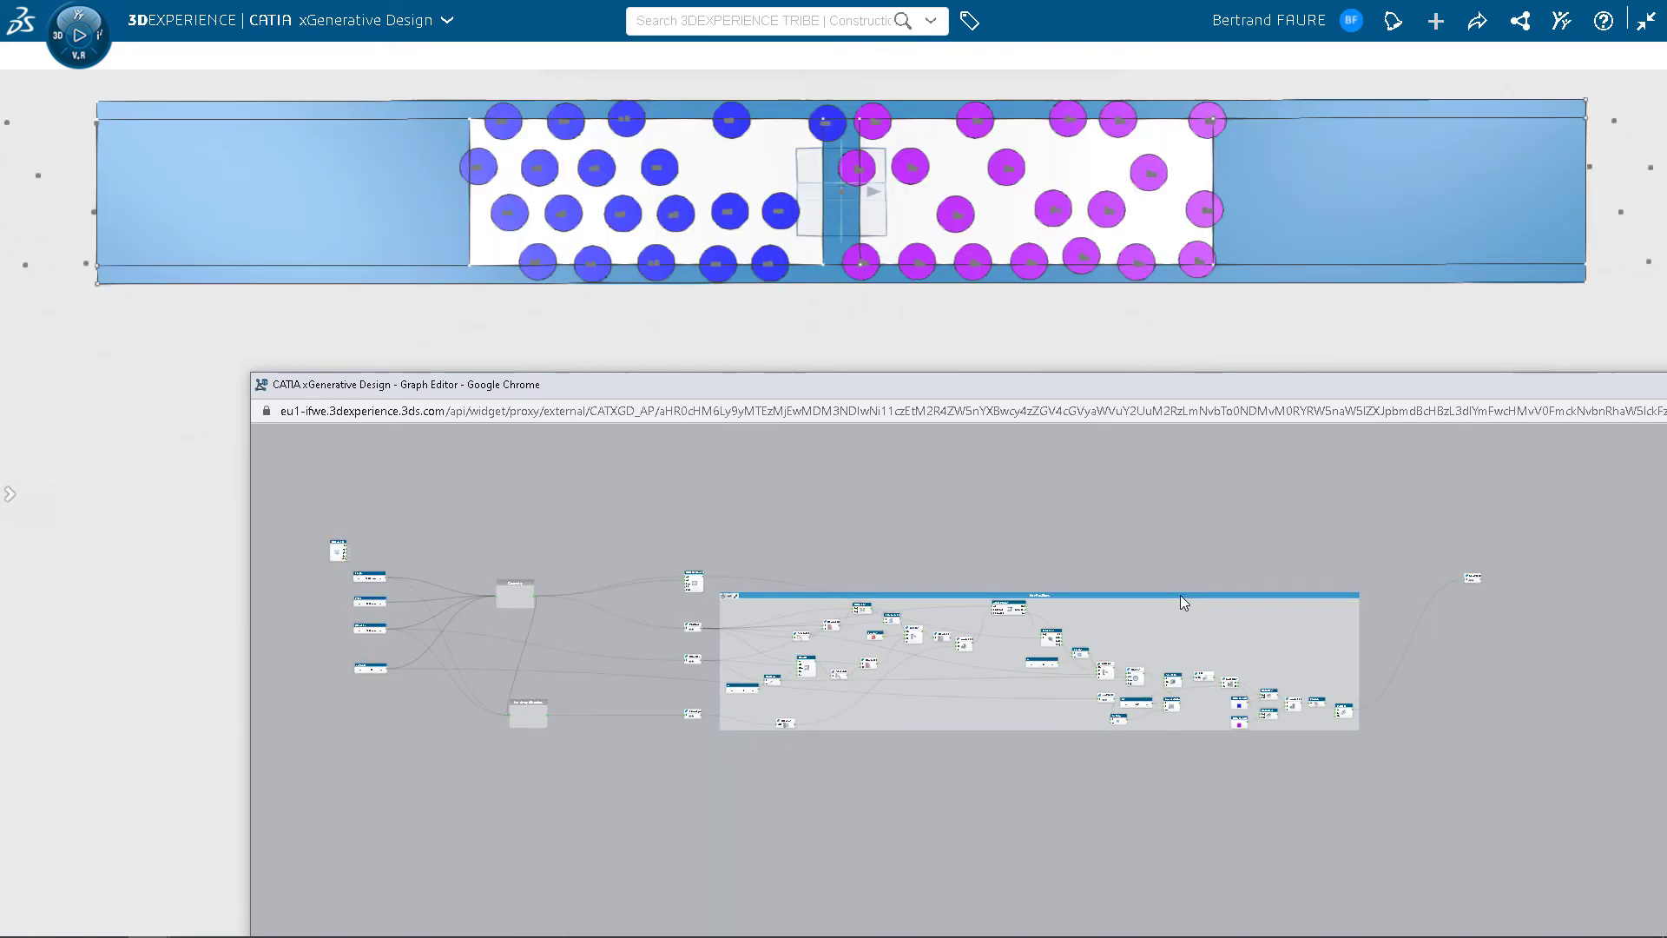
scroll(709, 523, up, 3)
Add a Loop Start/Loop End pair fed by Positions, with maxIter set to 2.
click(710, 525)
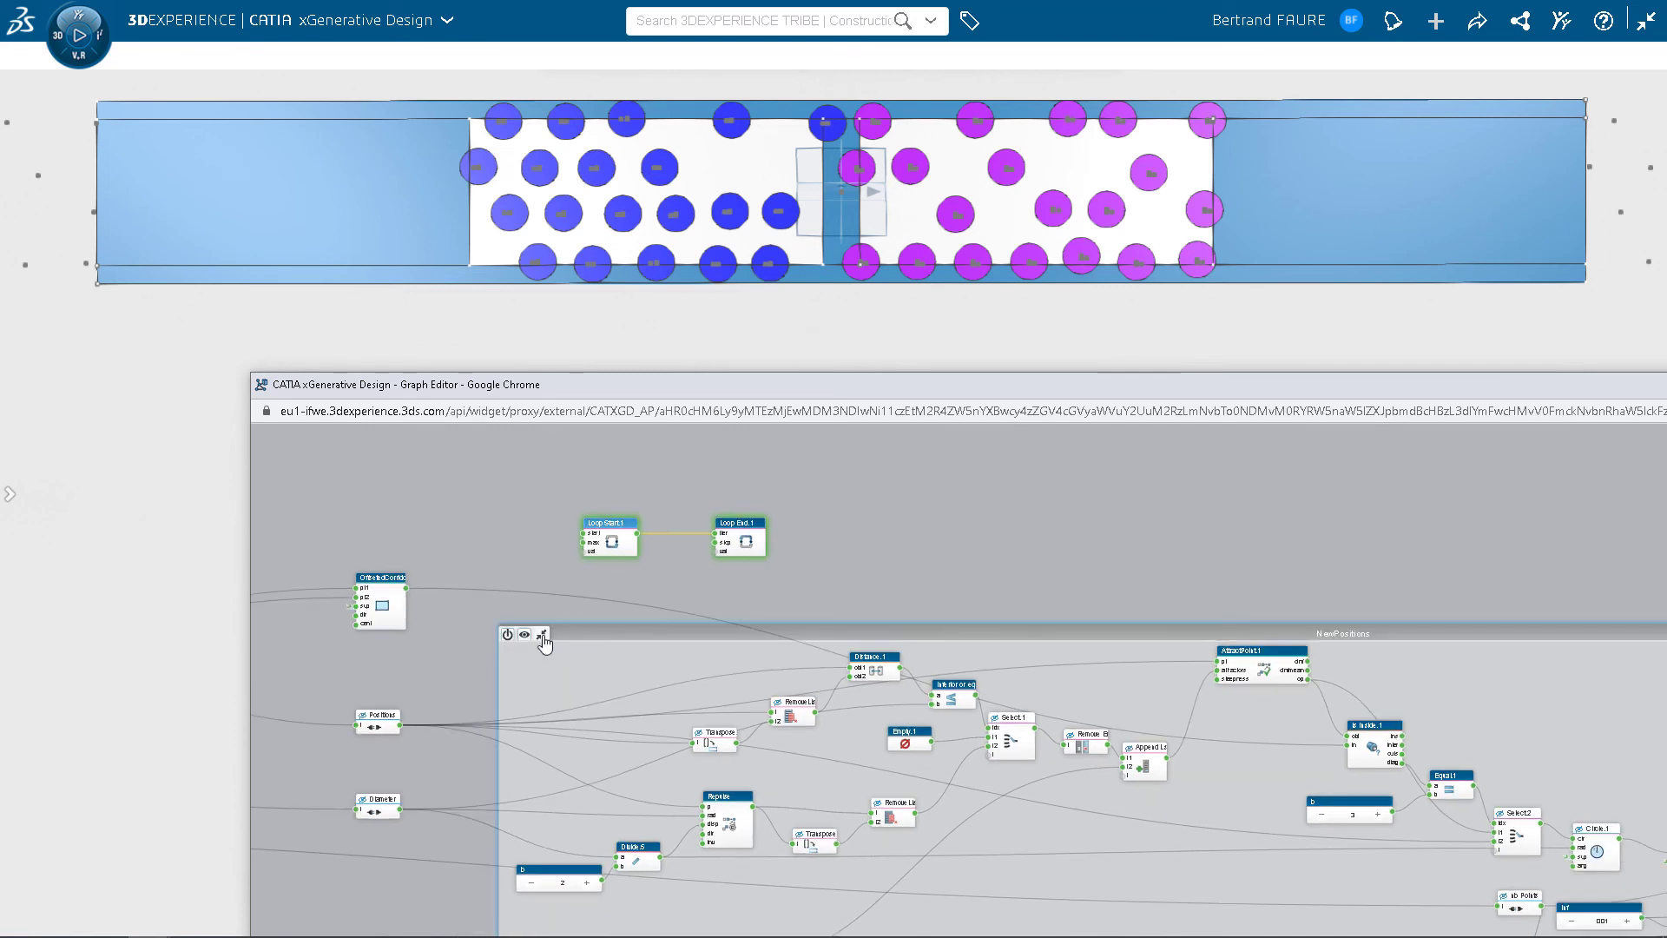
scroll(1146, 560, up, 2)
mouse_move(423, 791)
mouse_down()
mouse_move(664, 562)
mouse_move(744, 557)
mouse_up()
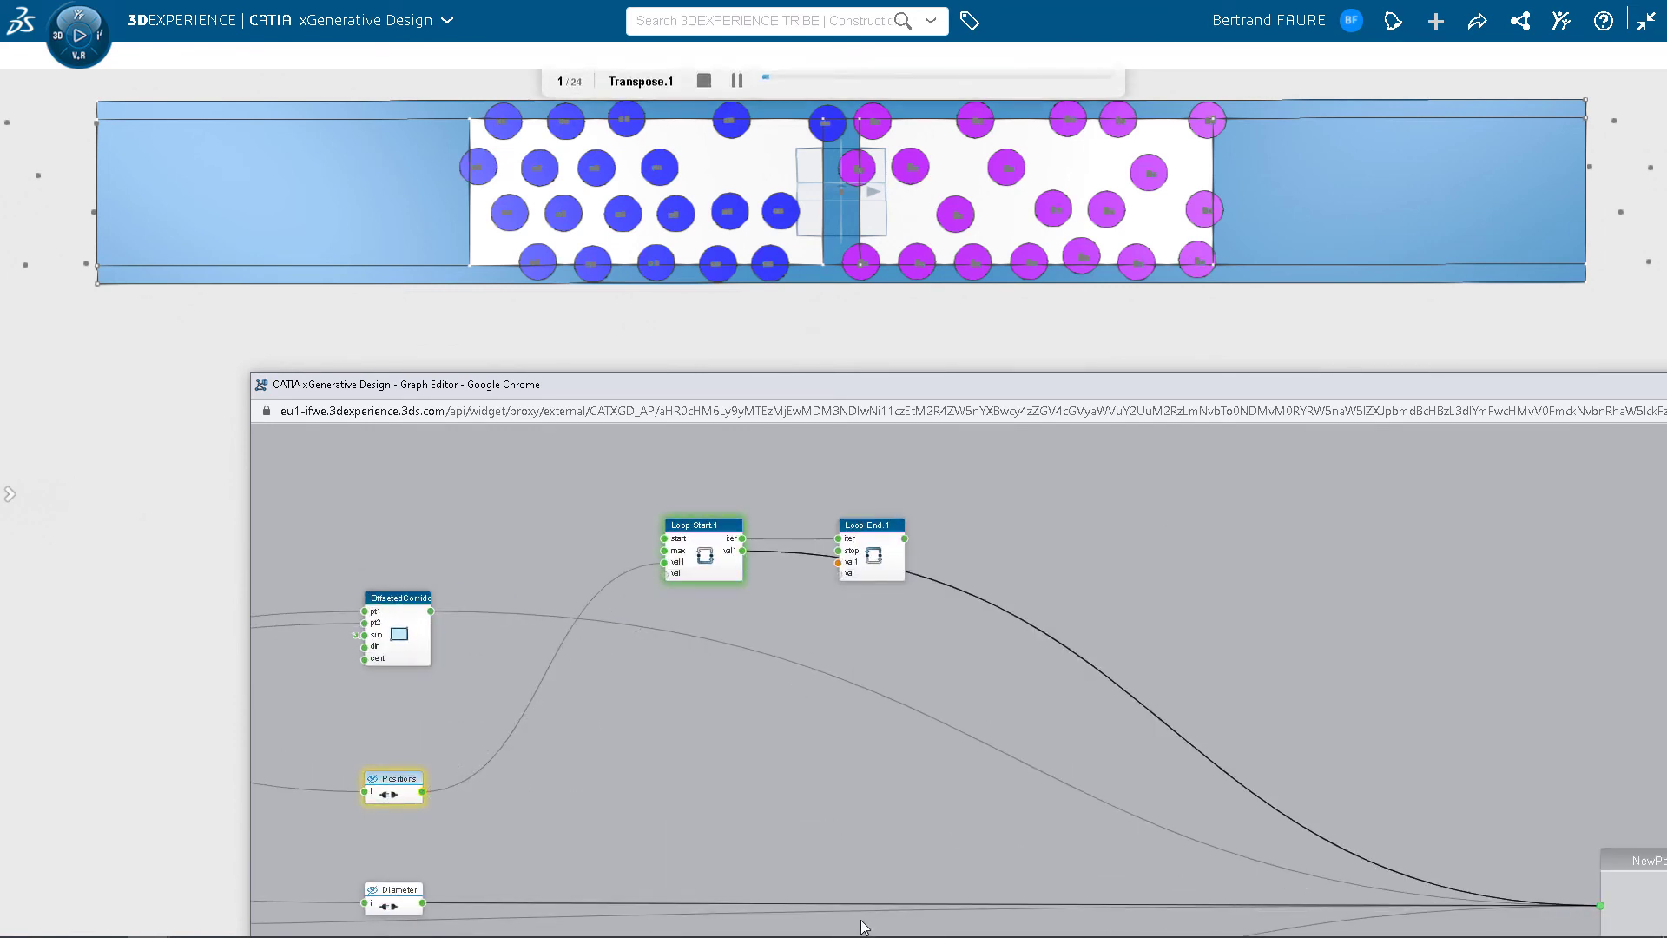
scroll(998, 712, down, 3)
scroll(815, 675, down, 2)
scroll(1303, 670, up, 3)
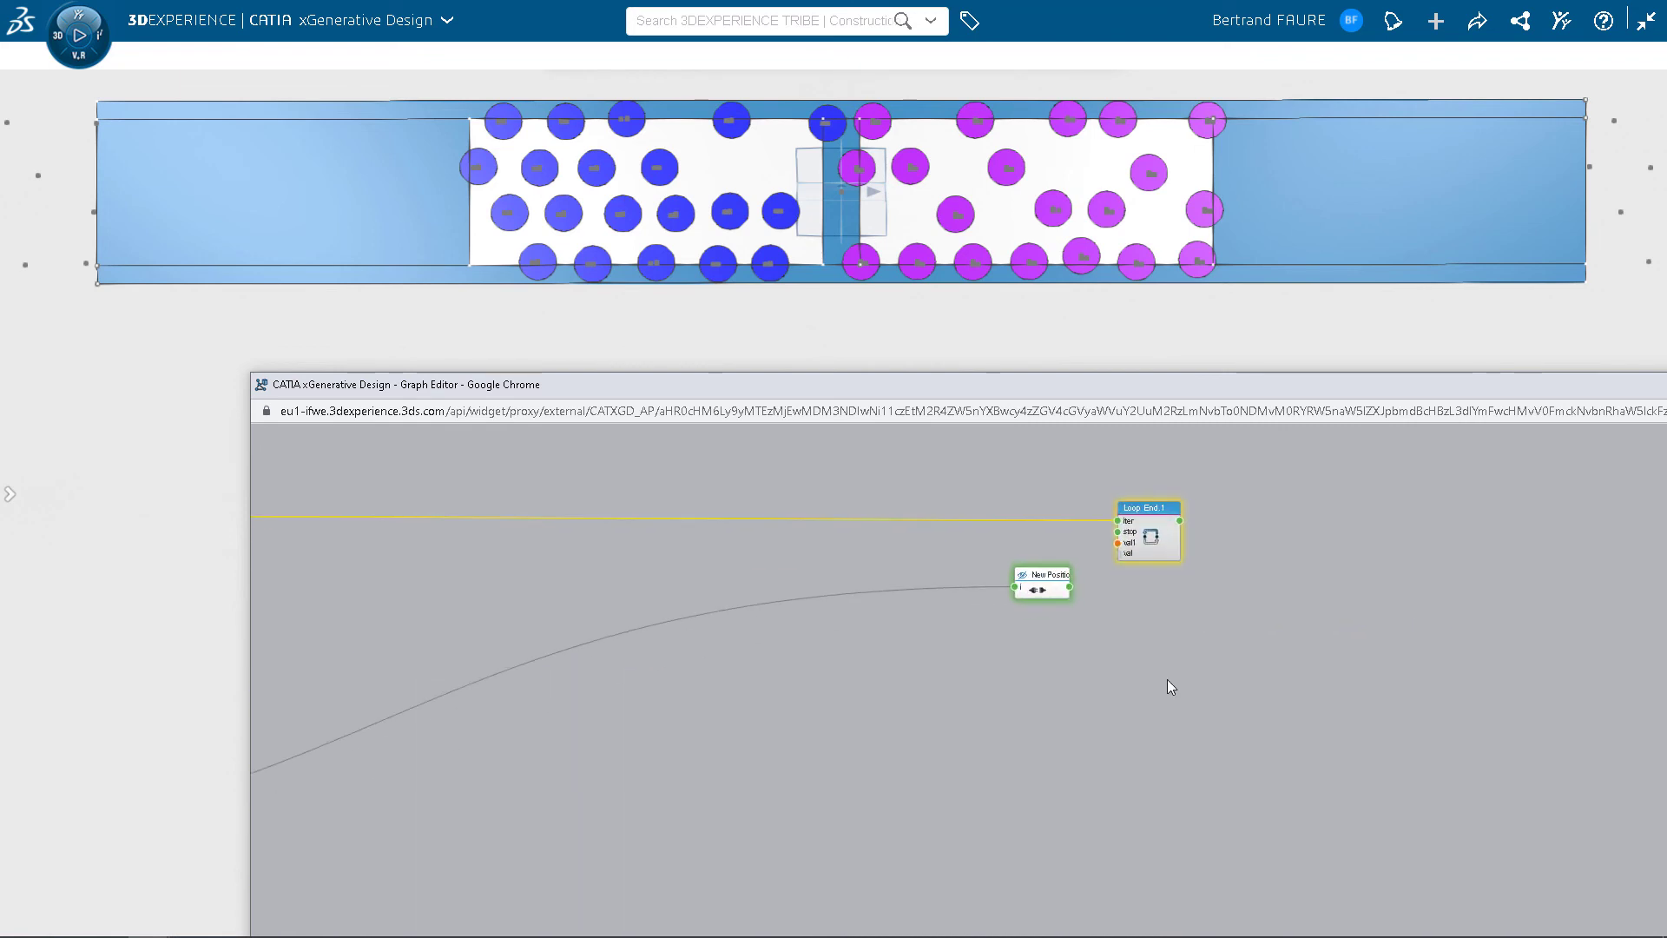
scroll(1121, 690, up, 1)
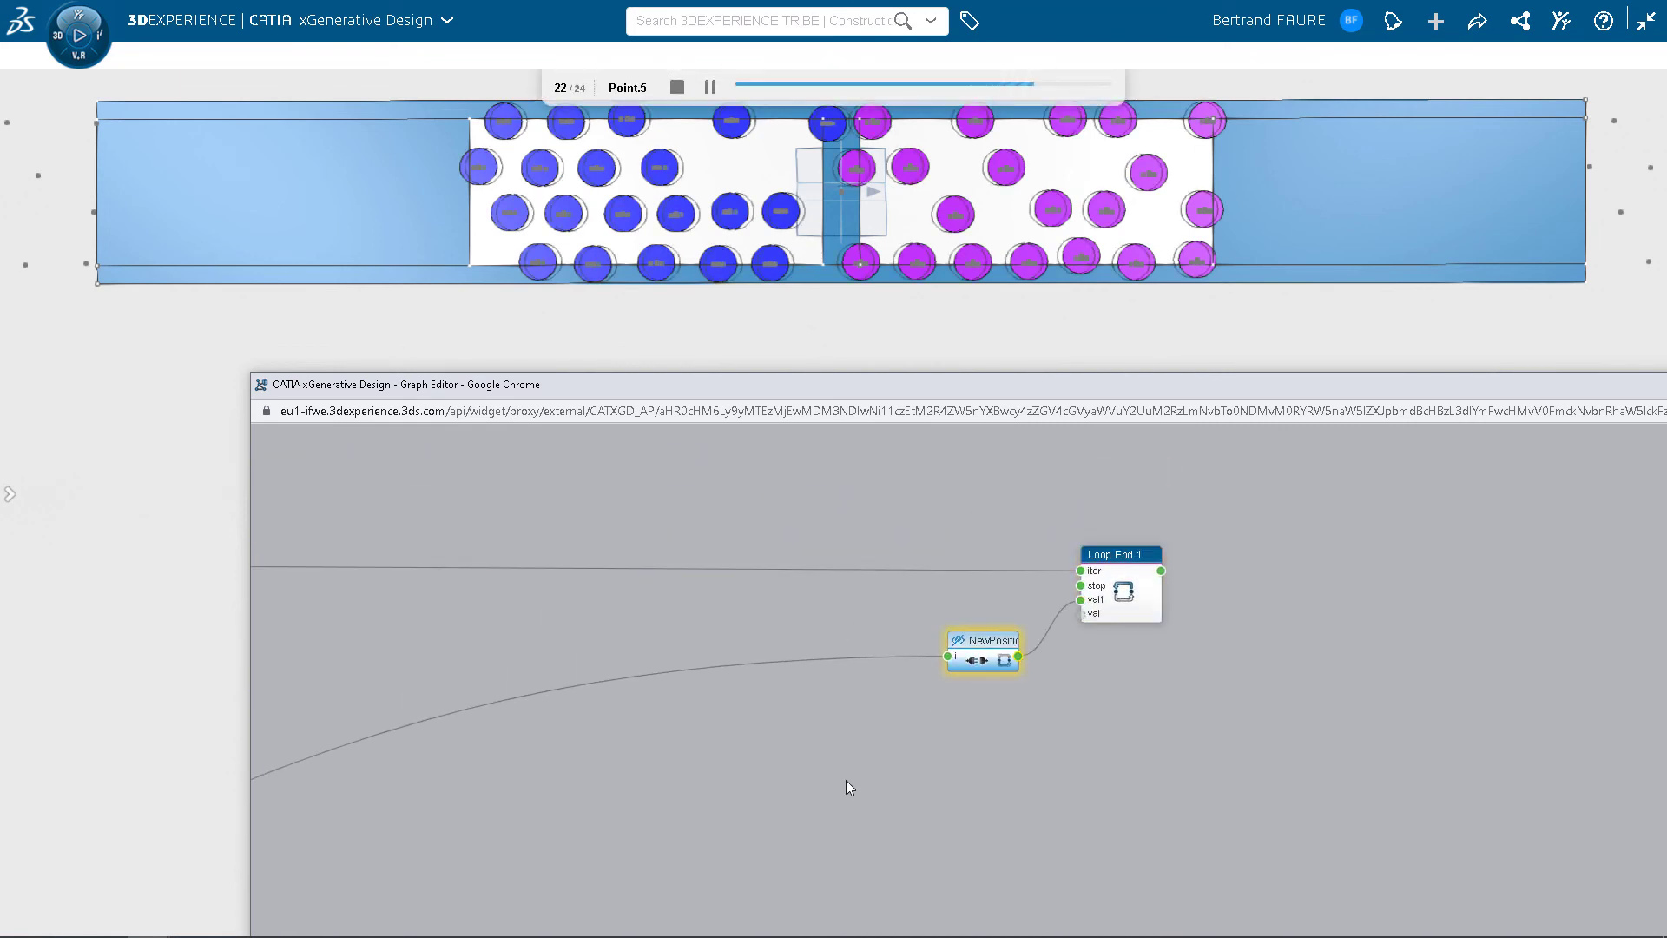
scroll(845, 780, down, 2)
scroll(1165, 709, up, 2)
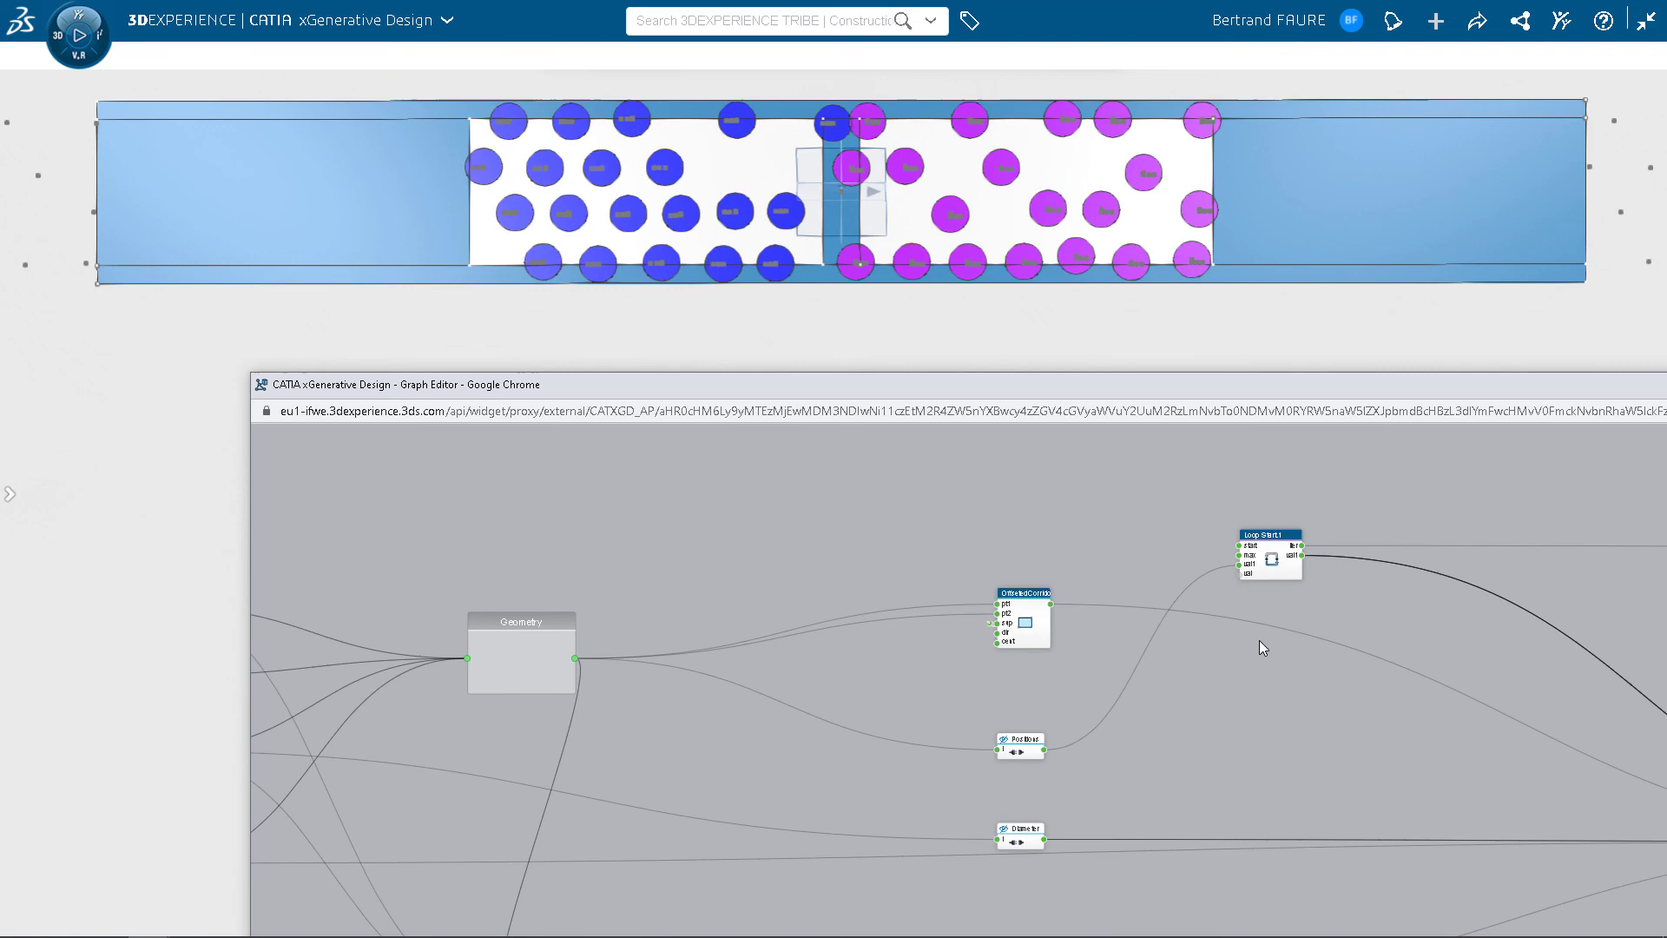
drag(1042, 528, 975, 524)
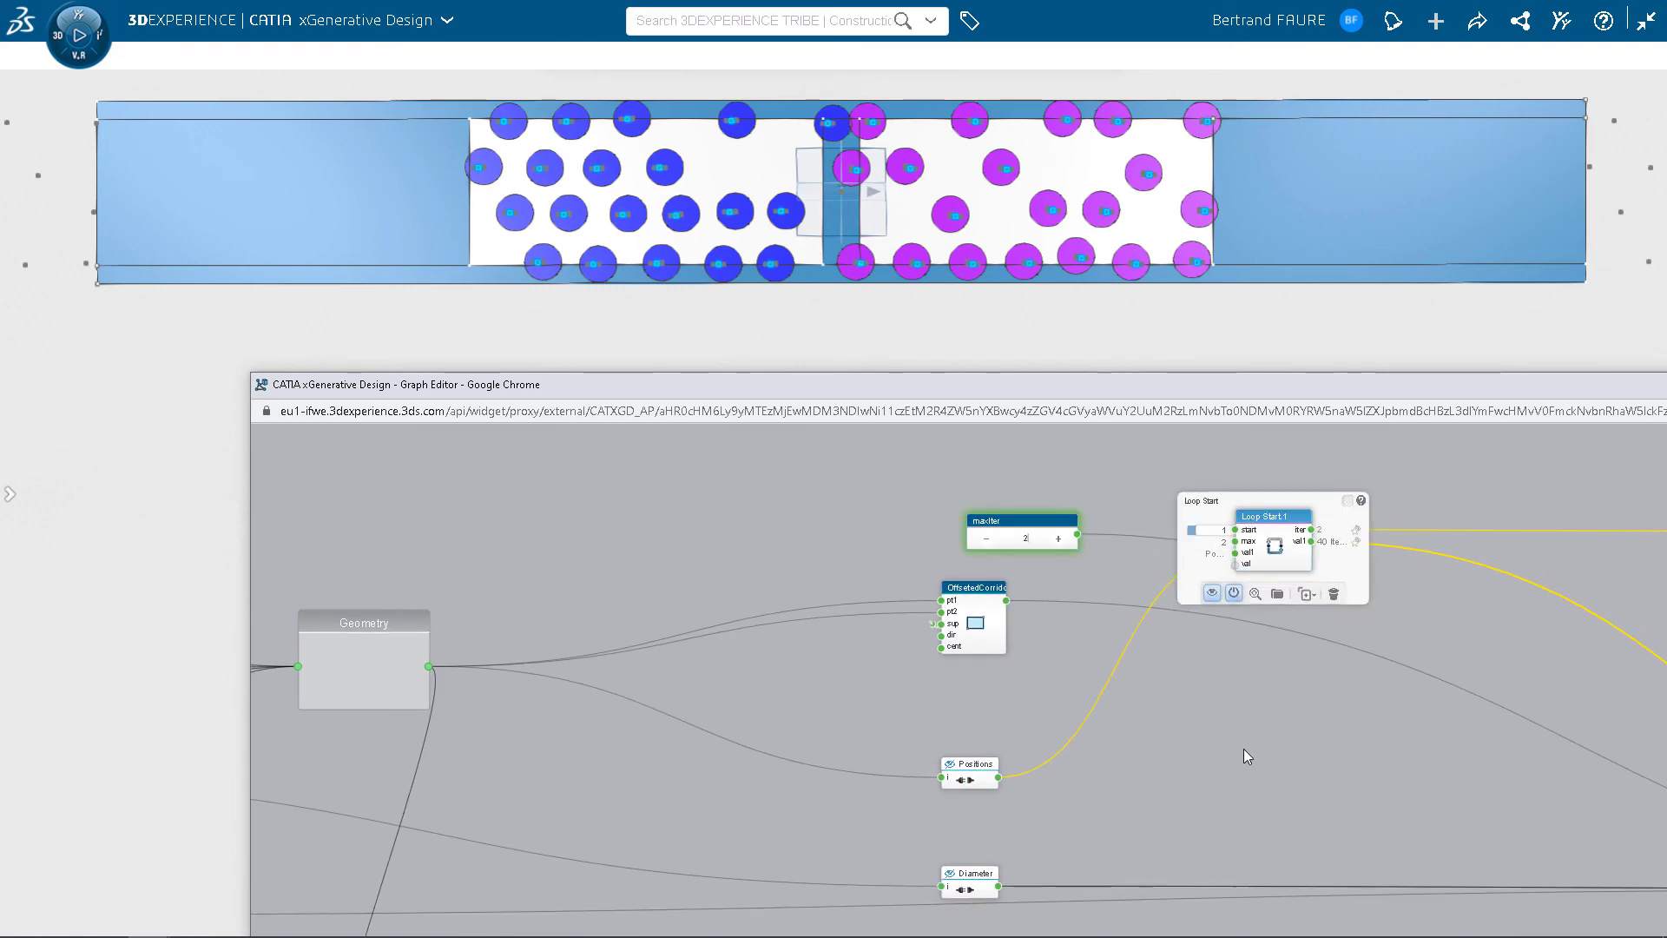